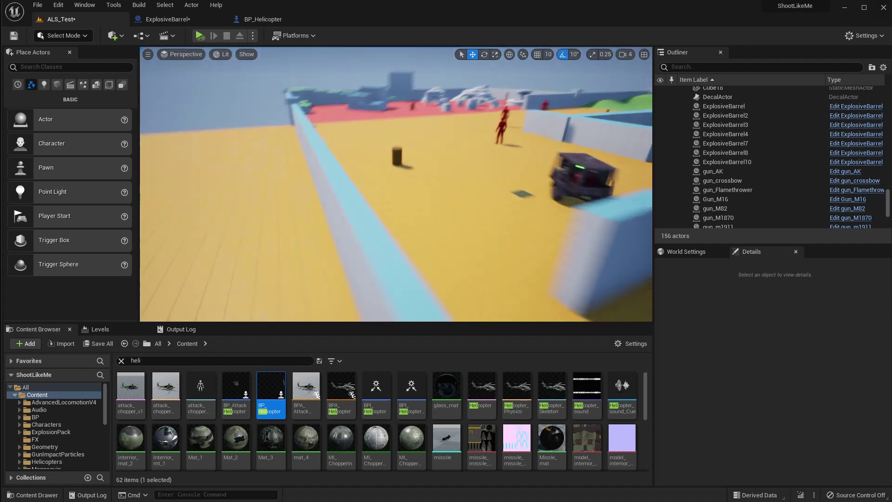
# Step: Raise the Trap_Generator trailer to a height of about 83 and simulate the level briefly to watch it fall
pyautogui.click(388, 172)
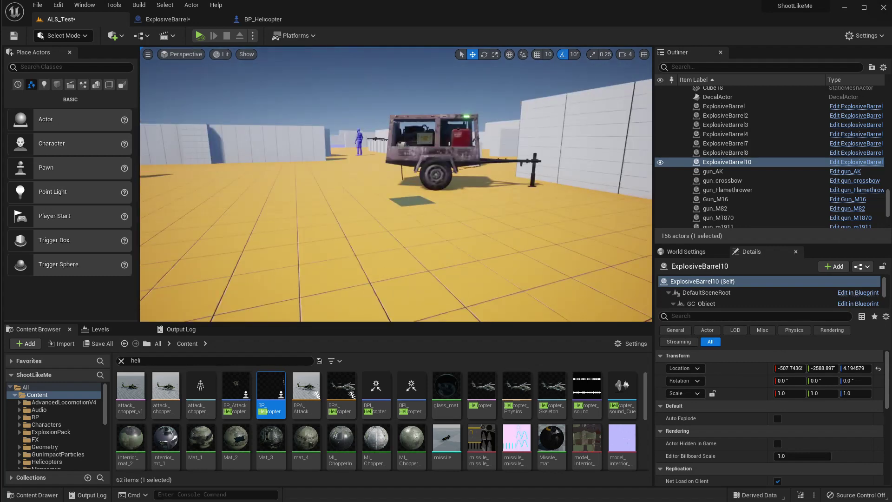
pyautogui.click(436, 154)
pyautogui.moveTo(458, 151); pyautogui.dragTo(302, 53)
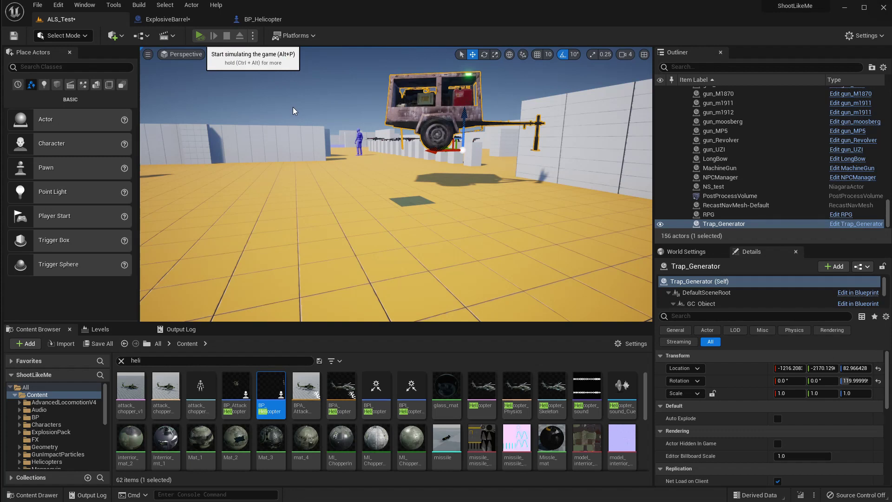
pyautogui.hotkey('alt', 'p')
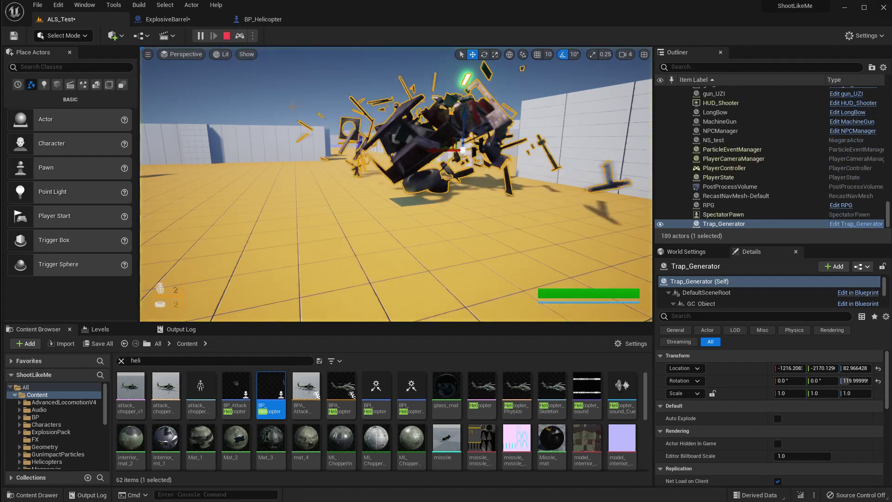
pyautogui.press('Escape')
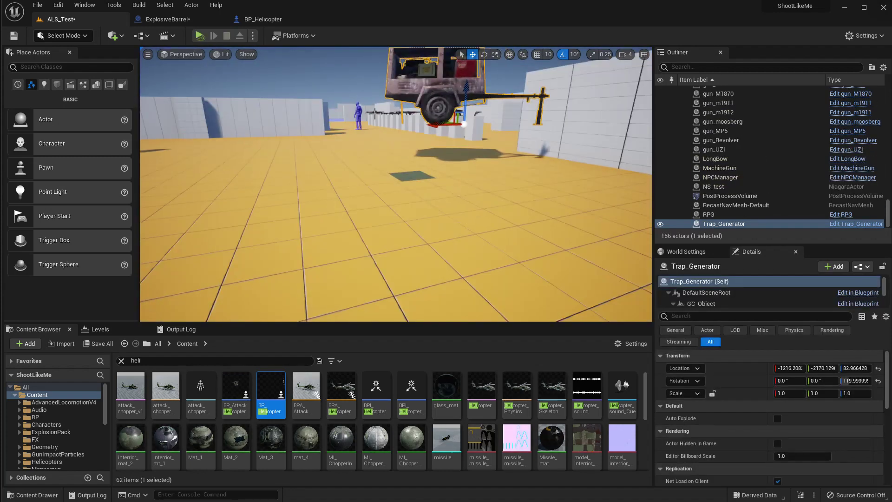
# Step: Lower the Trap_Generator trailer to a height of about 4.3 and start playing the level in the viewport
pyautogui.moveTo(468, 86); pyautogui.dragTo(467, 124)
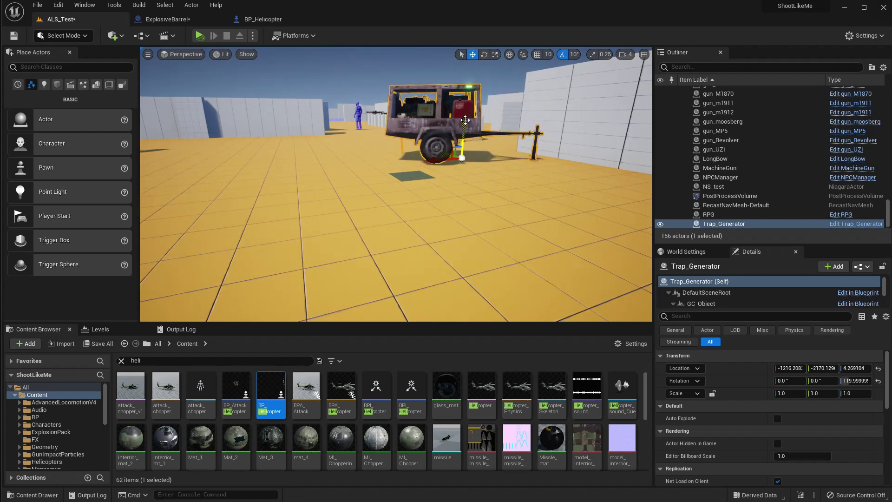
pyautogui.click(252, 36)
pyautogui.click(280, 61)
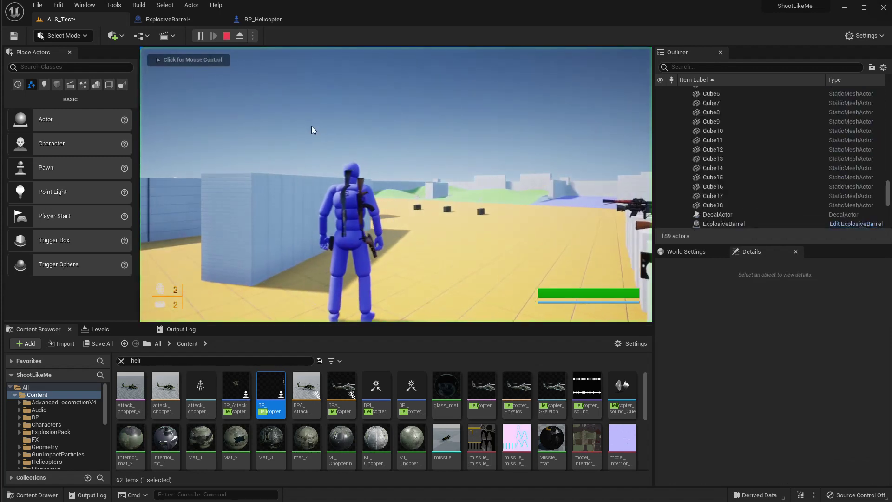
# Step: Run the player past the trailer and into the explosive barrel to test its physics, and end the play session
pyautogui.press('w')
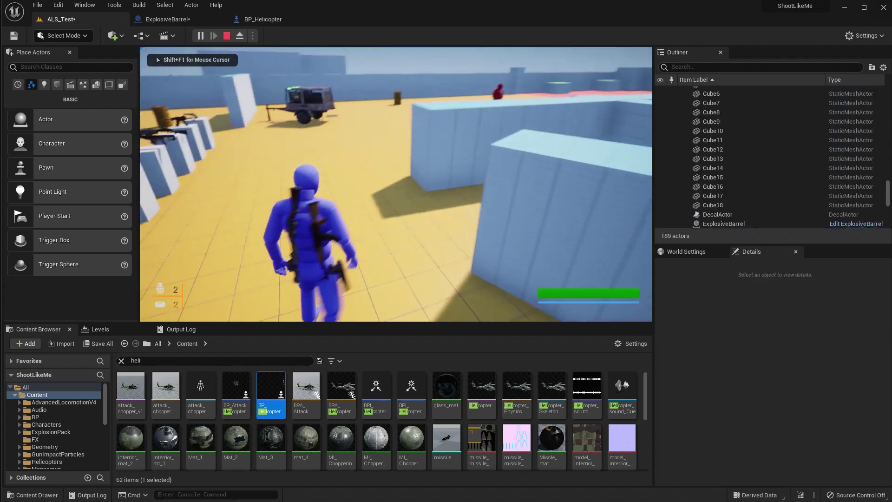
pyautogui.press('space')
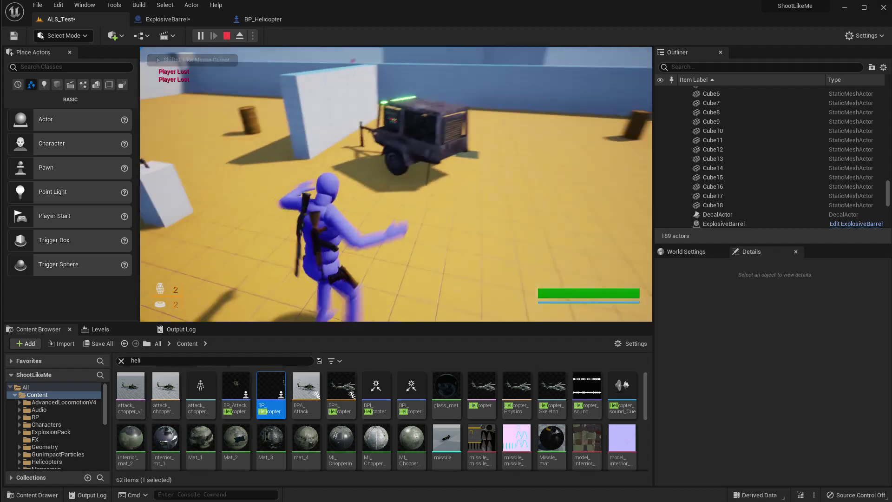
pyautogui.press('w')
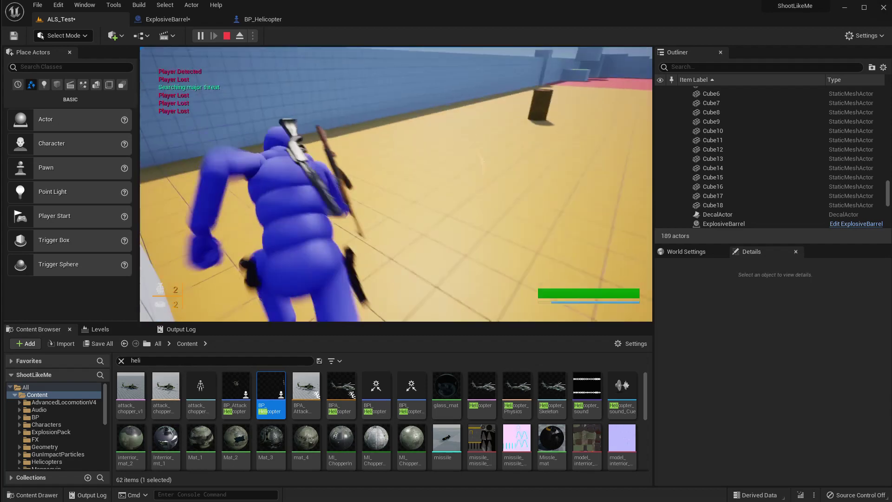
pyautogui.press('w')
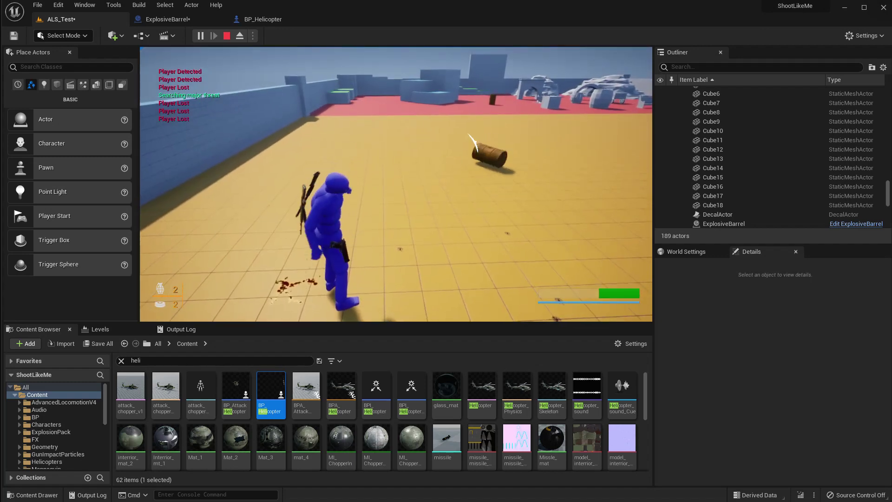
pyautogui.press('Escape')
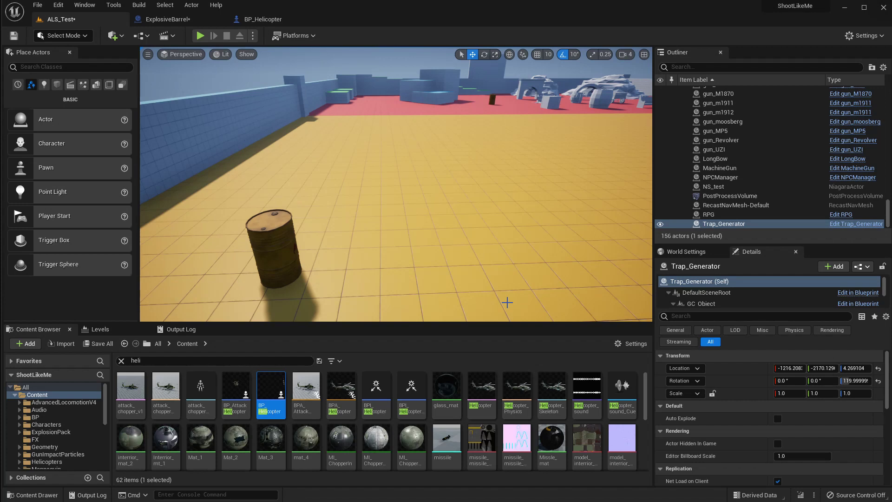
# Step: Inspect the Trap_Generator trailer and the nearby explosive barrel from close range in the level
pyautogui.press('f')
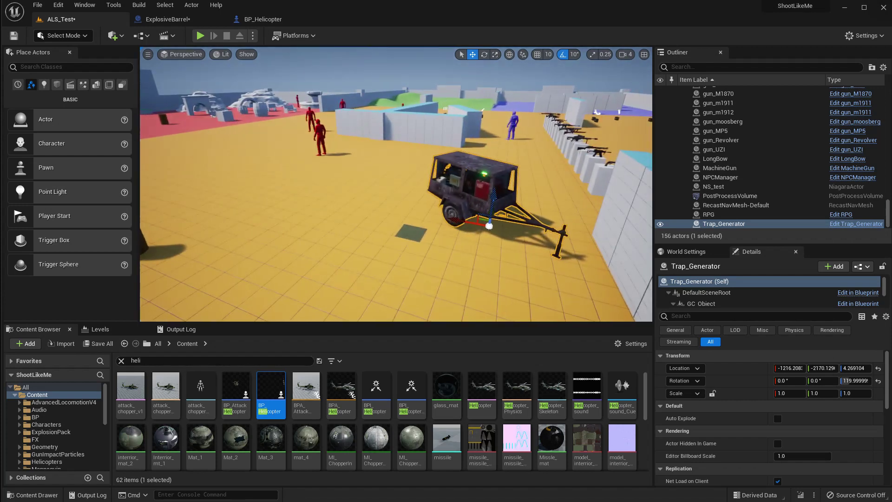
pyautogui.press('w')
pyautogui.moveTo(491, 237)
pyautogui.mouseDown(button='right')
pyautogui.moveTo(512, 236)
pyautogui.moveTo(491, 237)
pyautogui.mouseUp(button='right')
pyautogui.press('a')
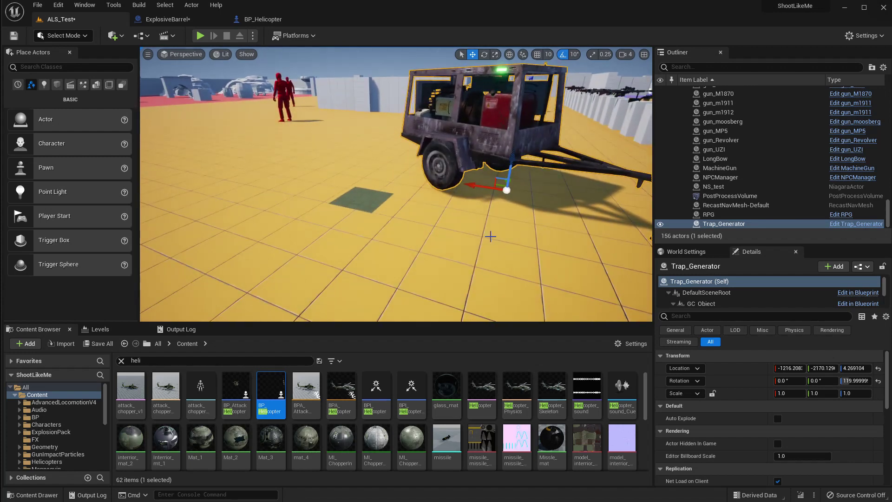
pyautogui.press('a')
pyautogui.moveTo(490, 236)
pyautogui.mouseDown(button='right')
pyautogui.moveTo(534, 228)
pyautogui.moveTo(544, 241)
pyautogui.moveTo(550, 236)
pyautogui.moveTo(517, 238)
pyautogui.moveTo(544, 251)
pyautogui.moveTo(419, 242)
pyautogui.moveTo(491, 237)
pyautogui.mouseUp(button='right')
pyautogui.press('d')
pyautogui.press('w')
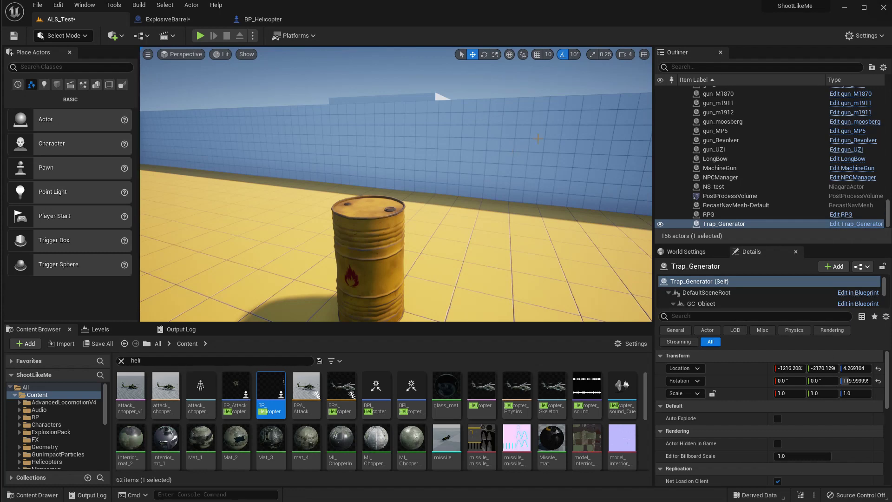
# Step: Select the explosive barrel near the trailer and open its blueprint for editing
pyautogui.press('s')
pyautogui.moveTo(260, 275); pyautogui.dragTo(312, 280, button='right')
pyautogui.press('w')
pyautogui.moveTo(408, 274); pyautogui.dragTo(412, 232, button='right')
pyautogui.click(373, 199)
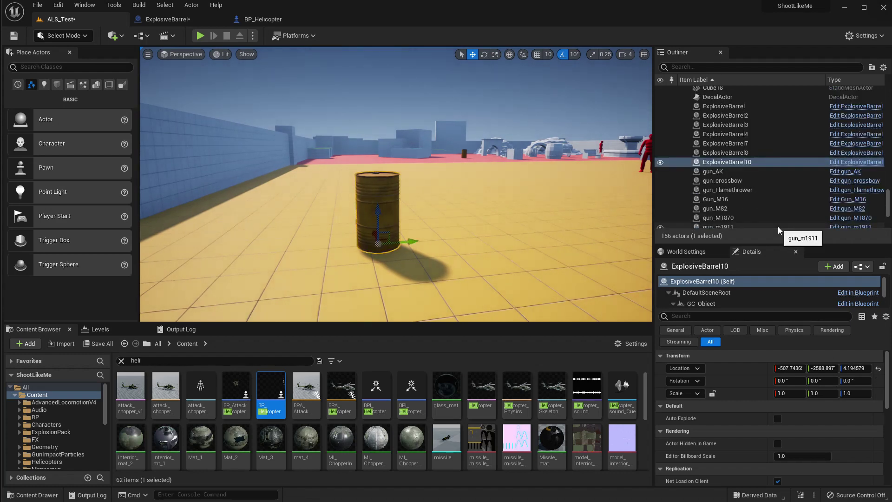
pyautogui.click(846, 162)
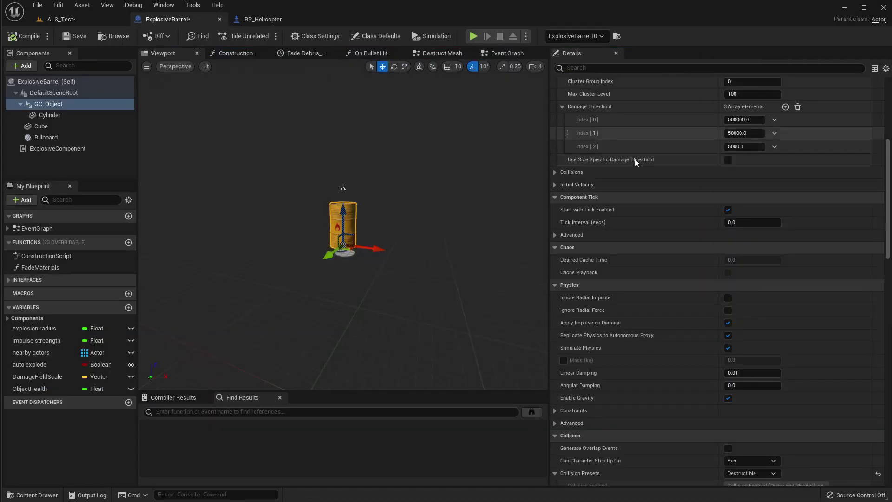
# Step: Close the BP_Helicopter editor and examine the generator trailer and the barrel in the ALS_Test level
pyautogui.click(86, 19)
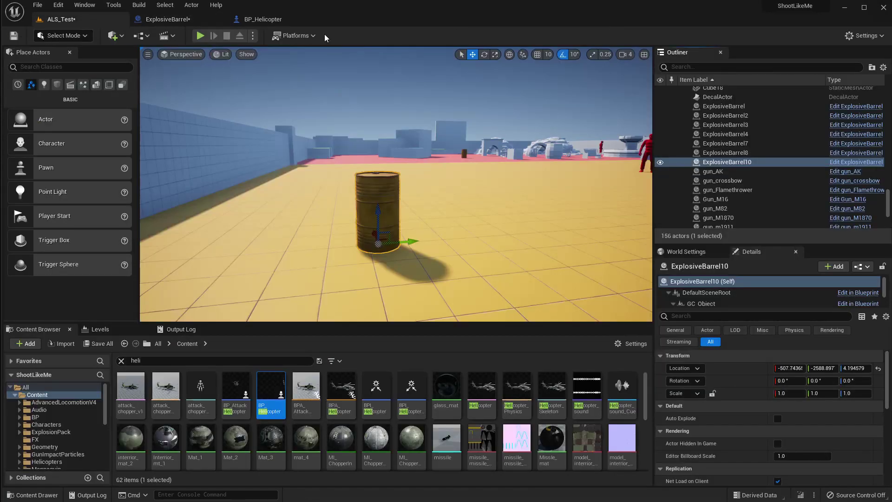
pyautogui.click(318, 19)
pyautogui.moveTo(378, 135); pyautogui.dragTo(563, 107, button='right')
pyautogui.press('w')
pyautogui.moveTo(395, 186); pyautogui.dragTo(395, 185, button='right')
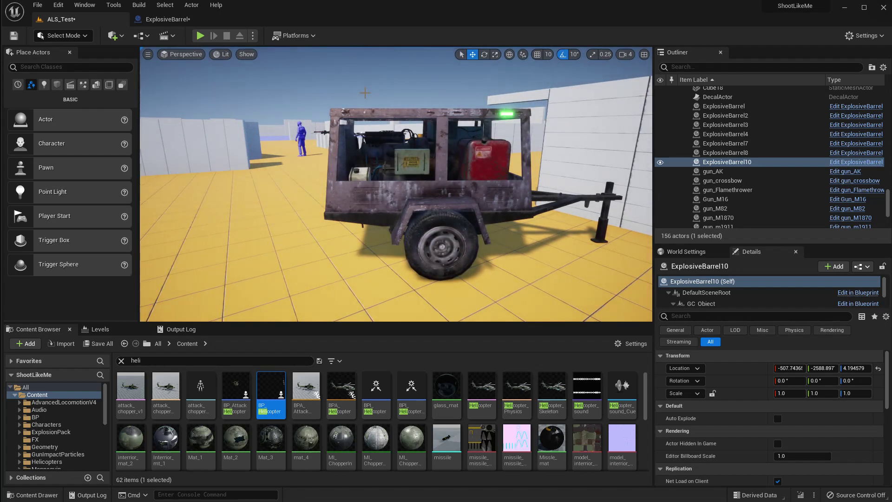
pyautogui.moveTo(395, 186); pyautogui.dragTo(395, 186, button='right')
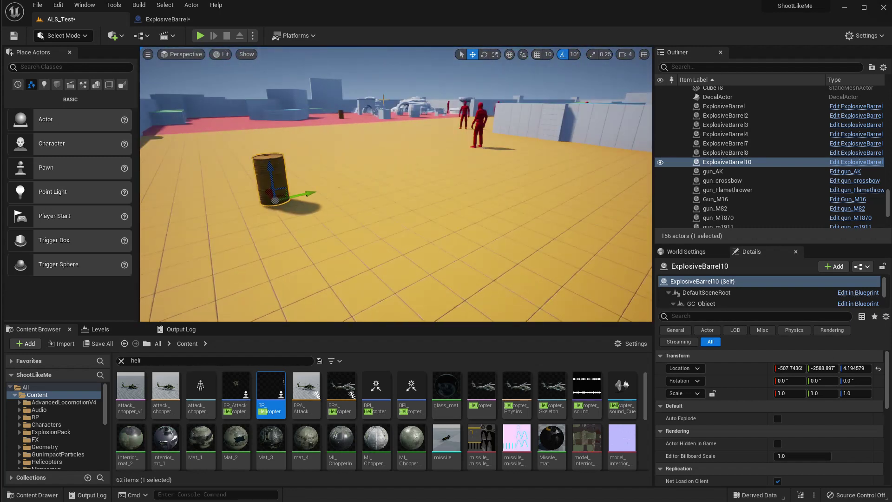
# Step: Review the physics settings of the GC_Object component in the ExplosiveBarrel blueprint
pyautogui.click(165, 19)
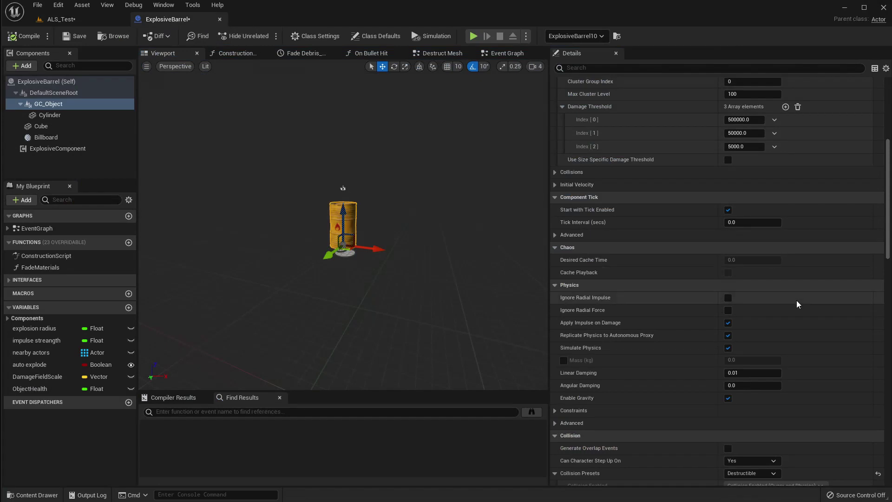
pyautogui.moveTo(394, 262); pyautogui.dragTo(511, 262, button='right')
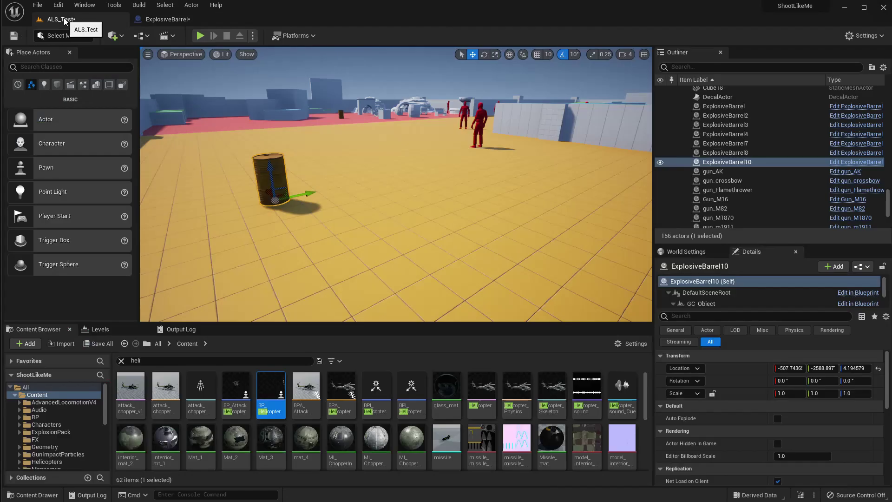
# Step: Move ALS_Player in the ALS_Test level to about X -4500, Y -182, close to ExplosiveBarrel3
pyautogui.click(60, 19)
pyautogui.press('w')
pyautogui.moveTo(396, 184); pyautogui.dragTo(527, 186, button='right')
pyautogui.press('e')
pyautogui.moveTo(301, 137); pyautogui.dragTo(184, 174, button='right')
pyautogui.click(310, 122)
pyautogui.moveTo(310, 122); pyautogui.dragTo(217, 98, button='right')
pyautogui.moveTo(232, 106); pyautogui.dragTo(406, 207)
pyautogui.moveTo(406, 207); pyautogui.dragTo(453, 261, button='right')
pyautogui.moveTo(356, 176); pyautogui.dragTo(462, 126)
pyautogui.moveTo(437, 165); pyautogui.dragTo(481, 132, button='right')
pyautogui.press('w')
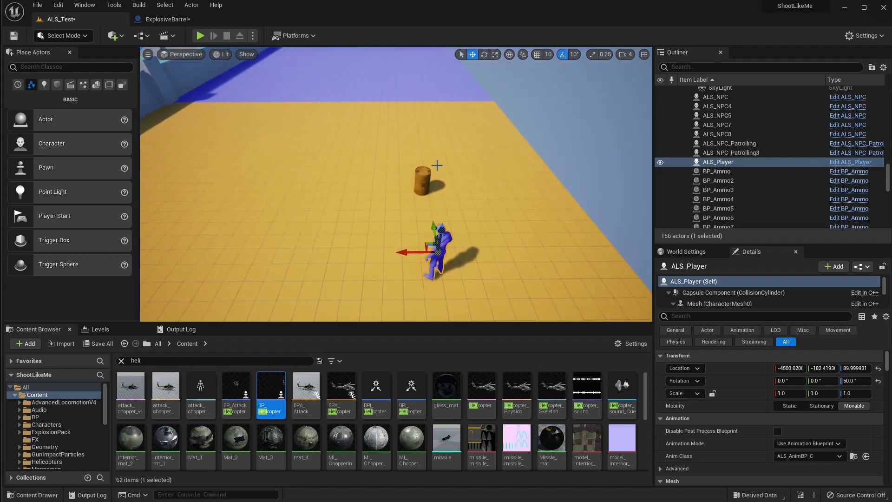
# Step: Select ExplosiveBarrel3 in the level and turn off Simulate Physics for GC_Object in the ExplosiveBarrel blueprint
pyautogui.click(422, 181)
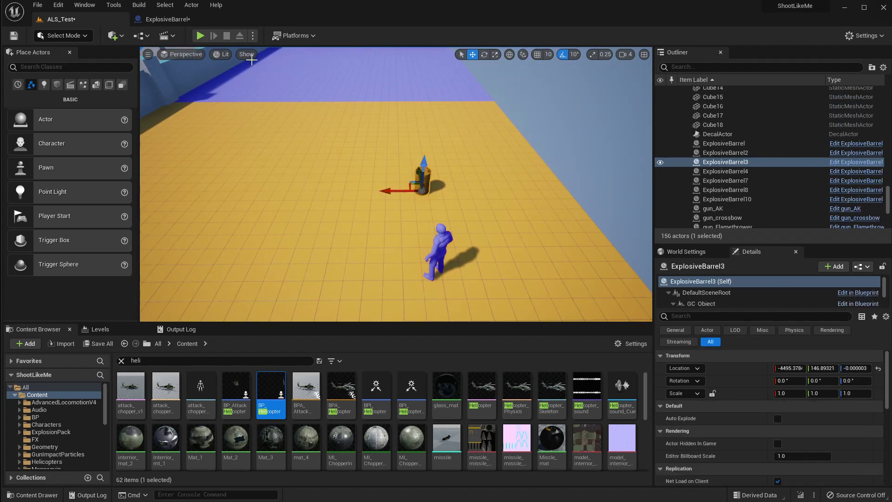
pyautogui.click(168, 18)
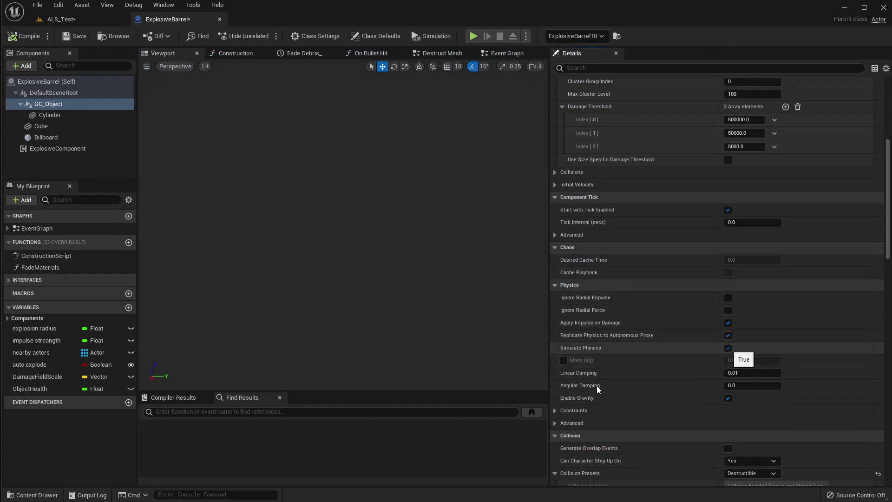
pyautogui.click(728, 348)
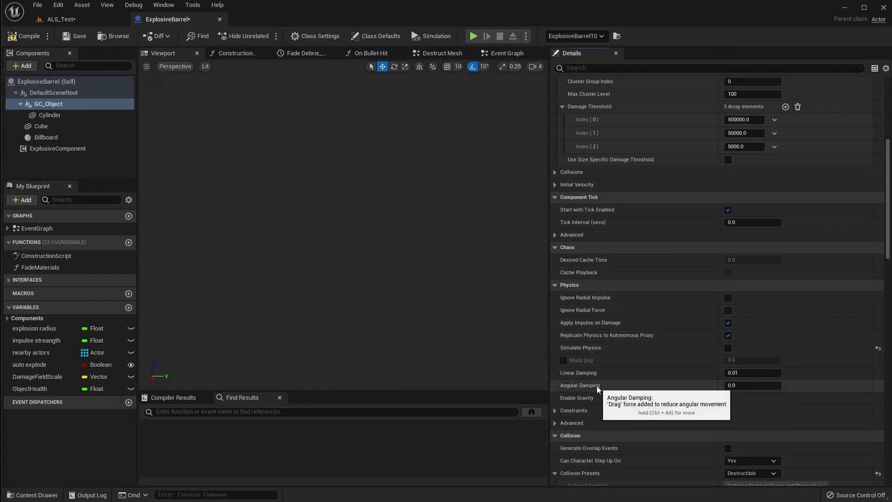
# Step: Raise ExplosiveBarrel3 above the floor in the level and rotate ALS_Player to about 70° to face it
pyautogui.click(60, 20)
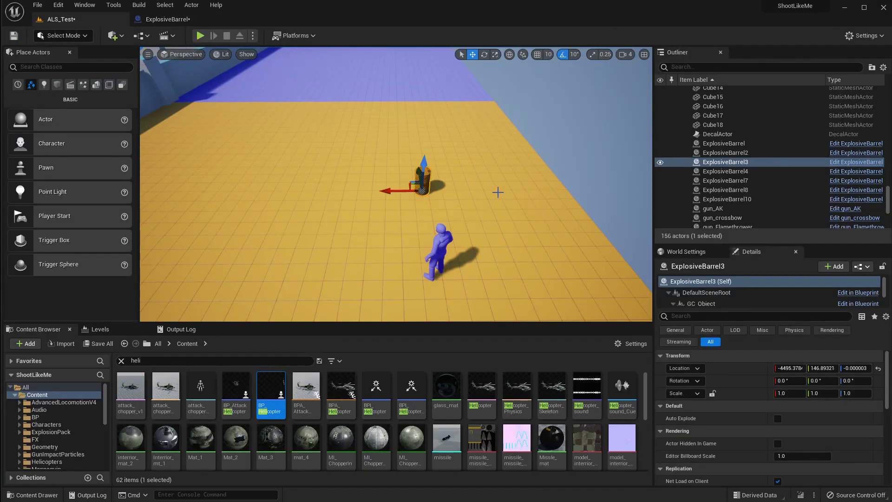
pyautogui.moveTo(426, 166); pyautogui.dragTo(434, 143)
pyautogui.click(444, 237)
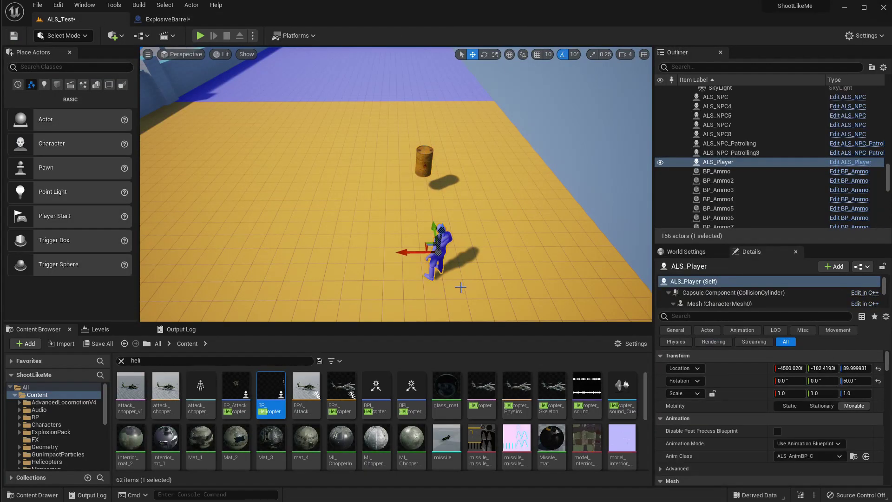
pyautogui.press('e')
pyautogui.moveTo(415, 284); pyautogui.dragTo(387, 238)
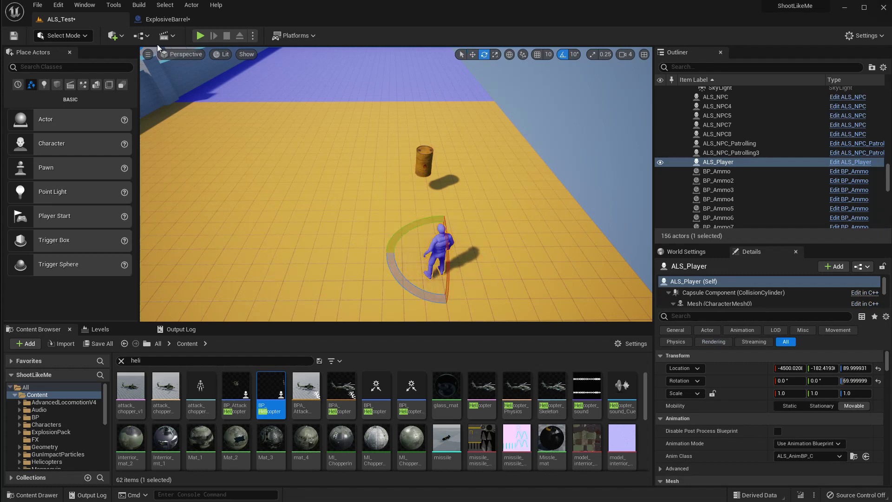
# Step: Play the level and run and jump the player around the raised barrel to test its physics, and end the session
pyautogui.click(200, 35)
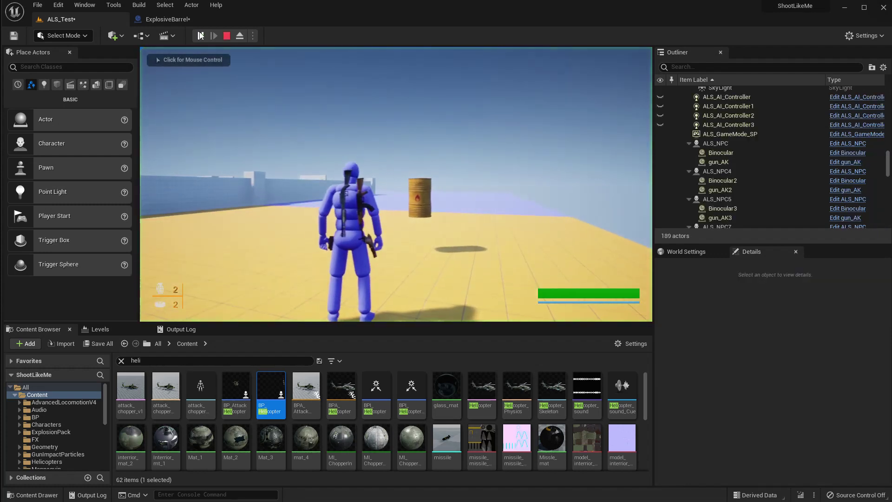
pyautogui.click(260, 86)
pyautogui.press('w')
pyautogui.press('w')
pyautogui.press('w')
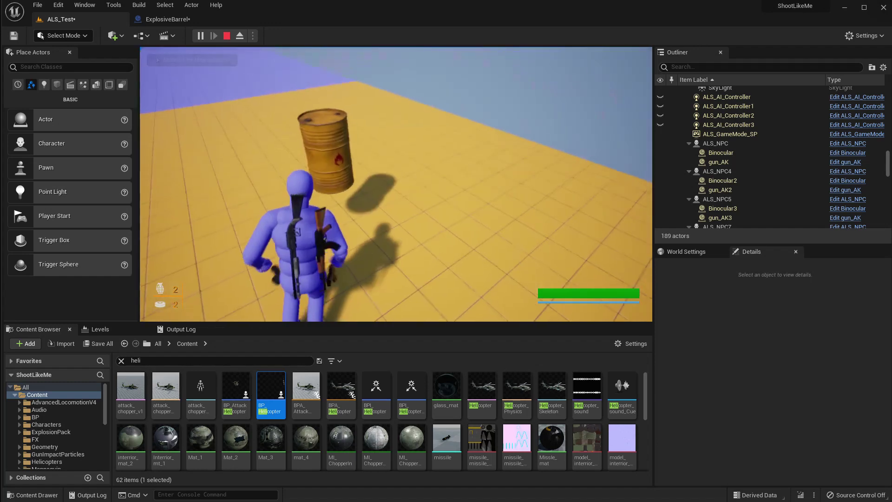
pyautogui.press('space')
pyautogui.press('w')
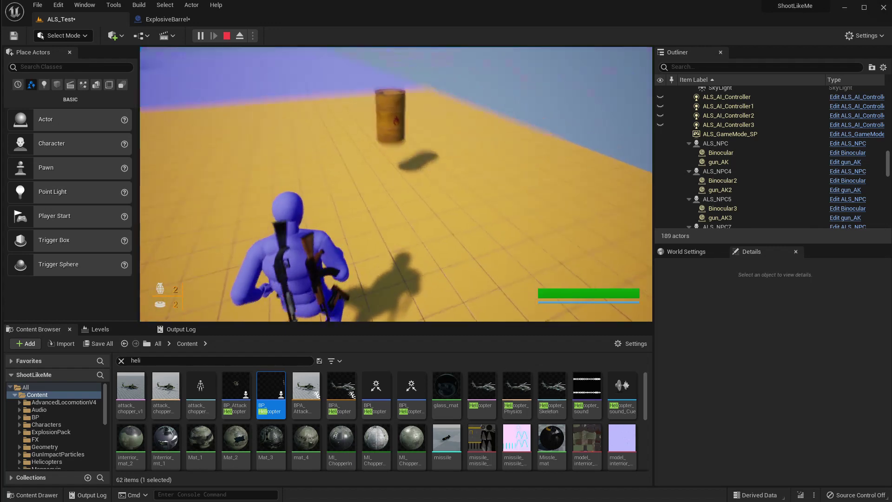
pyautogui.press('Escape')
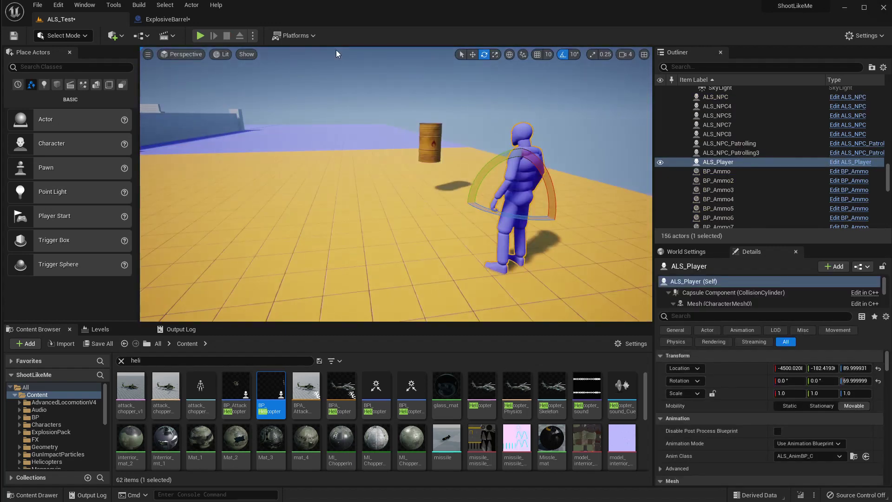
# Step: Play the level again with the player's rifle aimed at the raised barrel, and end the session
pyautogui.hotkey('alt', 'p')
pyautogui.click(336, 49)
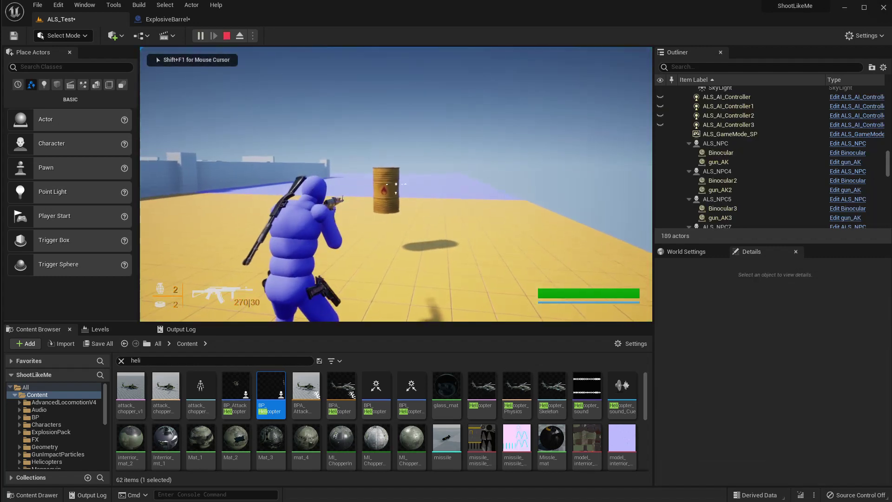
pyautogui.press('Escape')
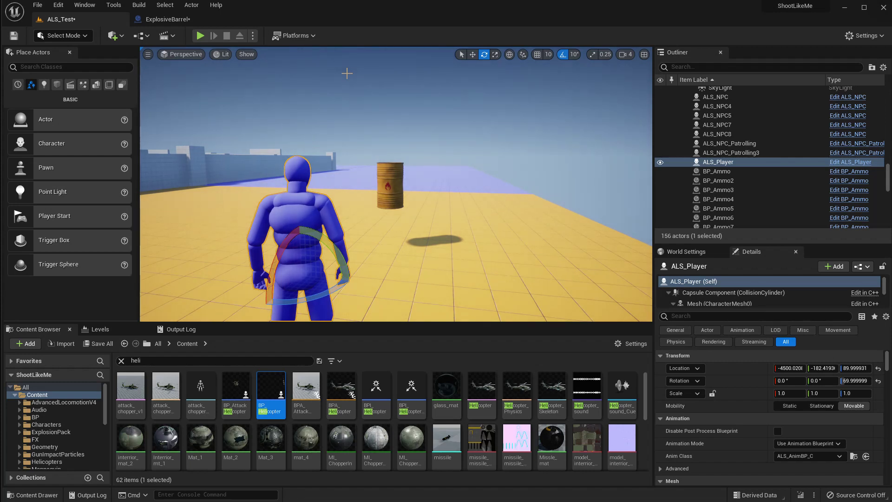
pyautogui.moveTo(347, 74); pyautogui.dragTo(354, 71, button='right')
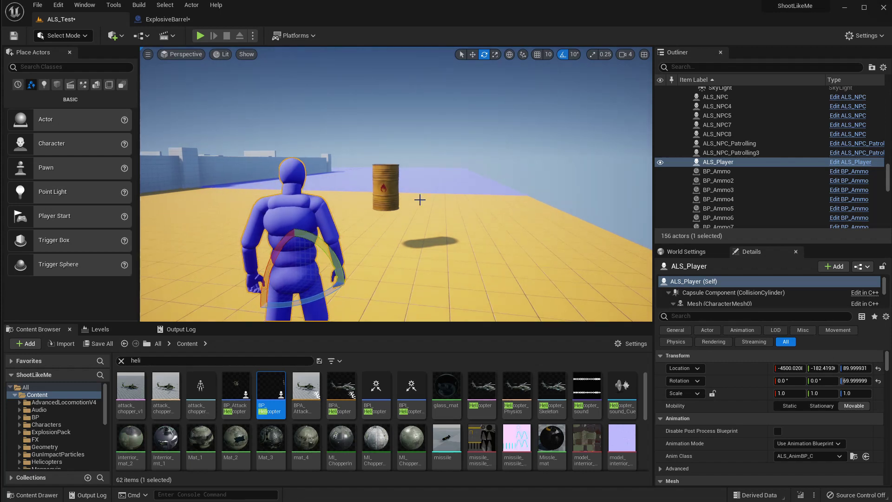
# Step: Locate the GC_Barrel rest collection asset used by GC_Object in the ExplosiveBarrel blueprint within the project content
pyautogui.click(202, 22)
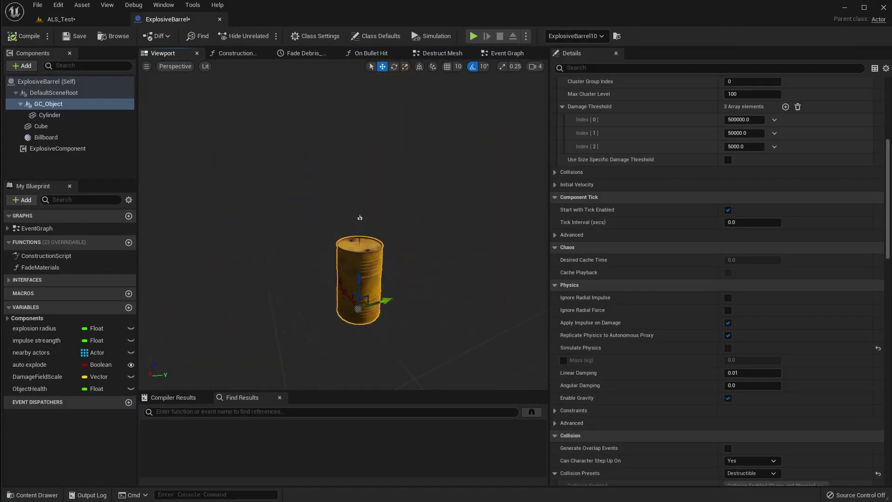
pyautogui.scroll(2, 324, 226)
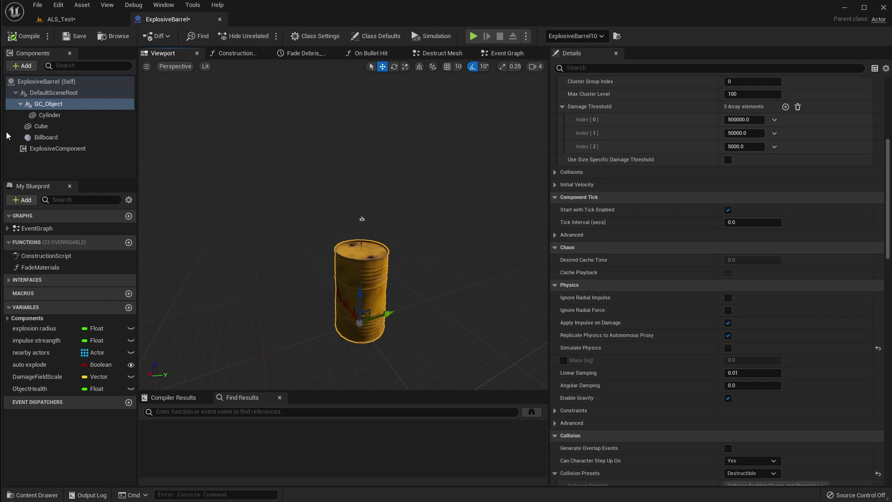
pyautogui.scroll(5, 665, 201)
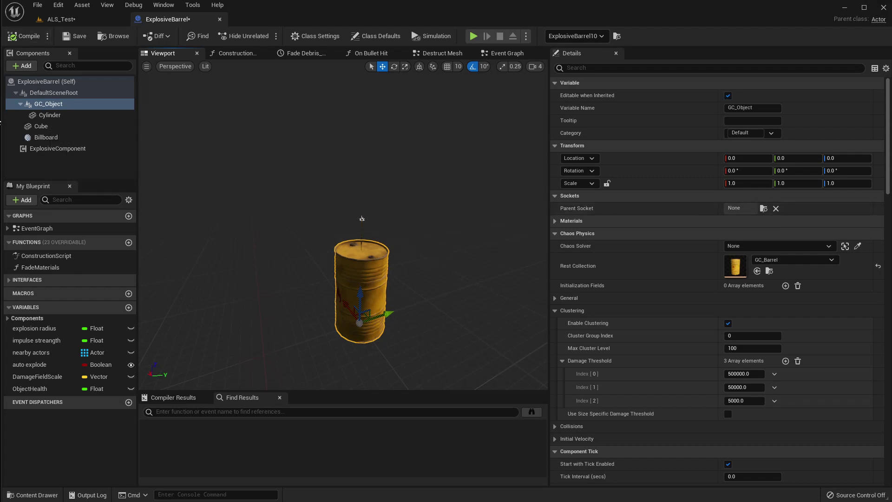
pyautogui.click(21, 66)
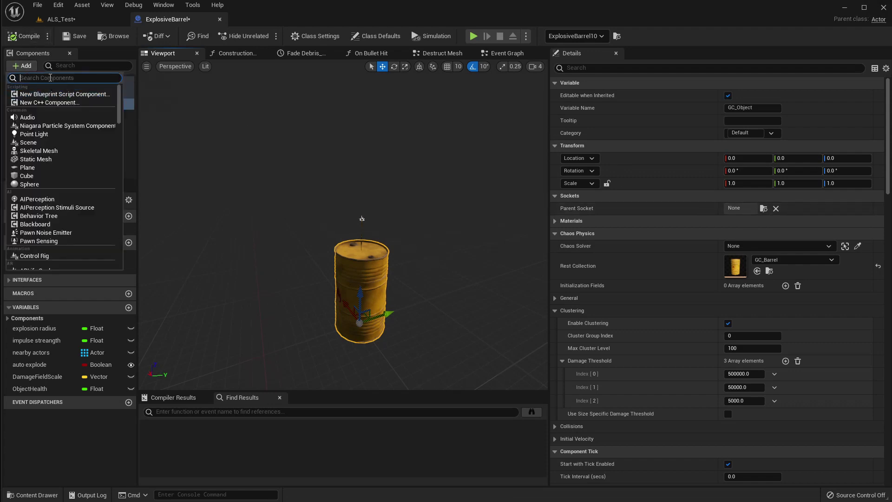
pyautogui.click(767, 273)
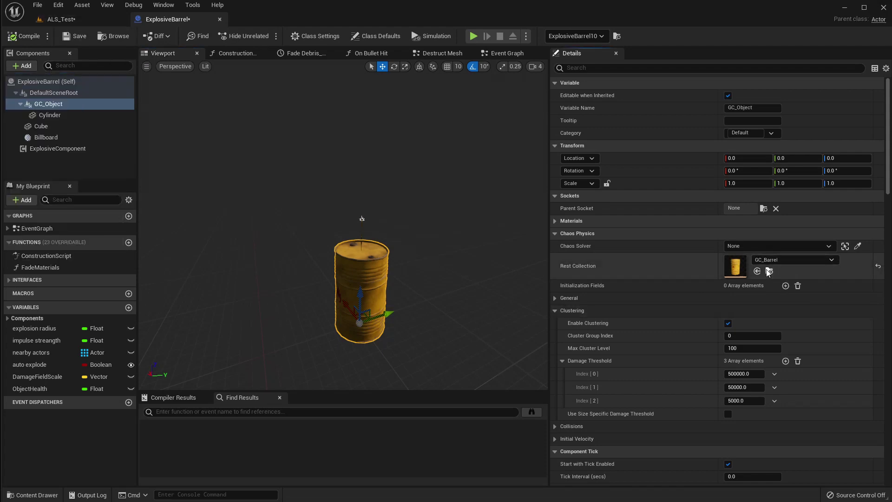
pyautogui.click(767, 272)
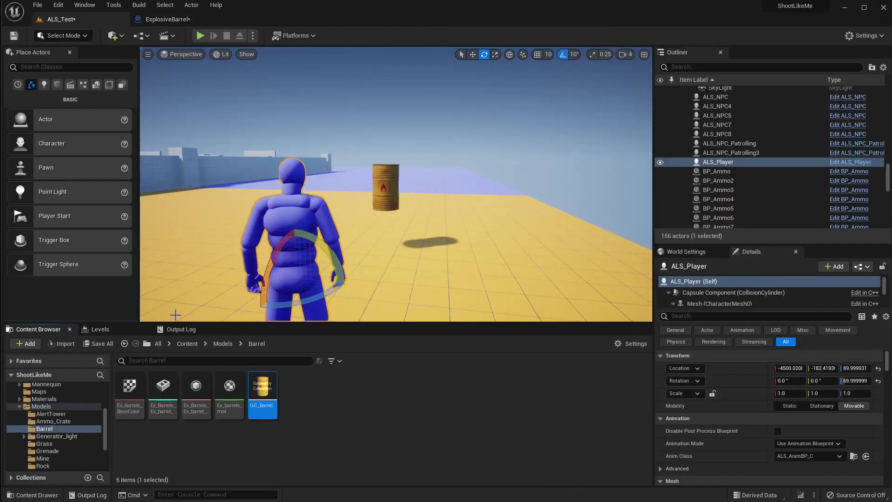
# Step: Add the Ex_Barrels_Ex_barrel_V1 static mesh to the ExplosiveBarrel blueprint as a component and rename it SM_Object
pyautogui.click(160, 393)
pyautogui.moveTo(160, 392); pyautogui.dragTo(7, 103)
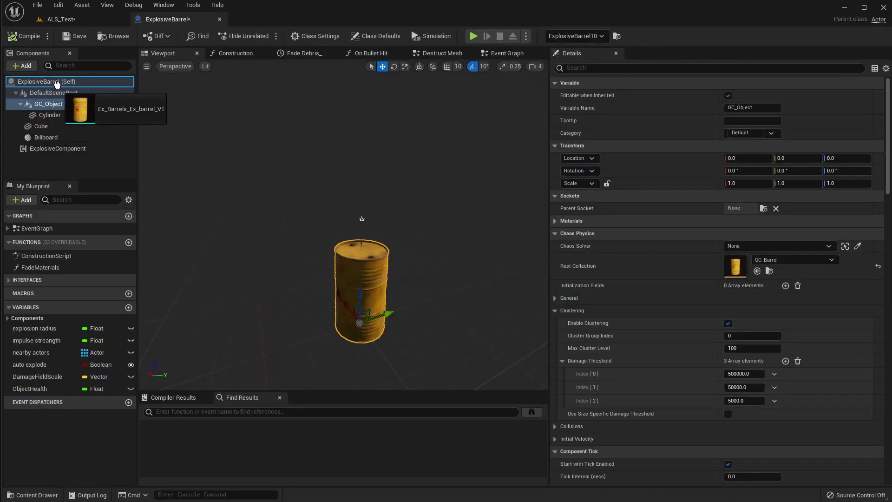
pyautogui.moveTo(56, 83); pyautogui.dragTo(74, 128)
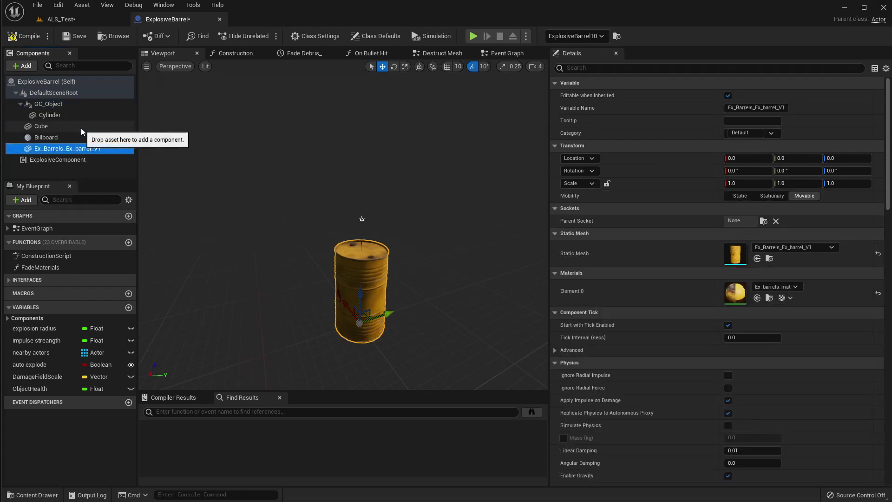
pyautogui.press('F2')
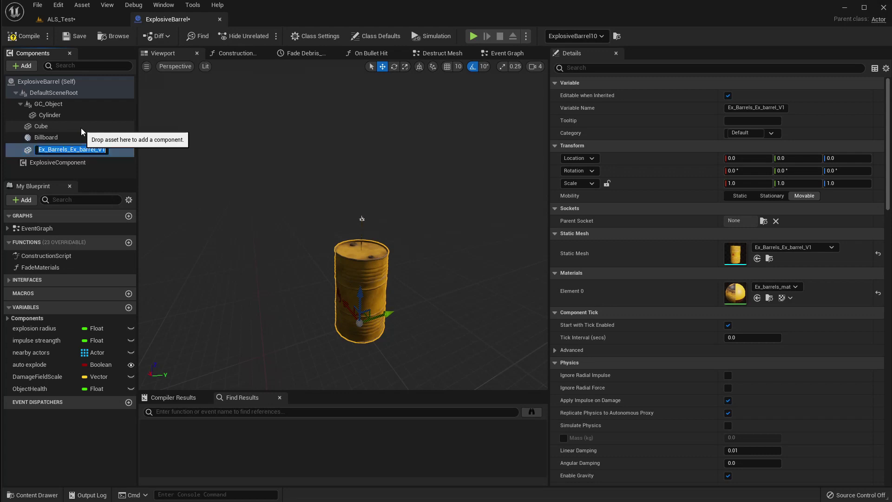
pyautogui.write('SM_Object')
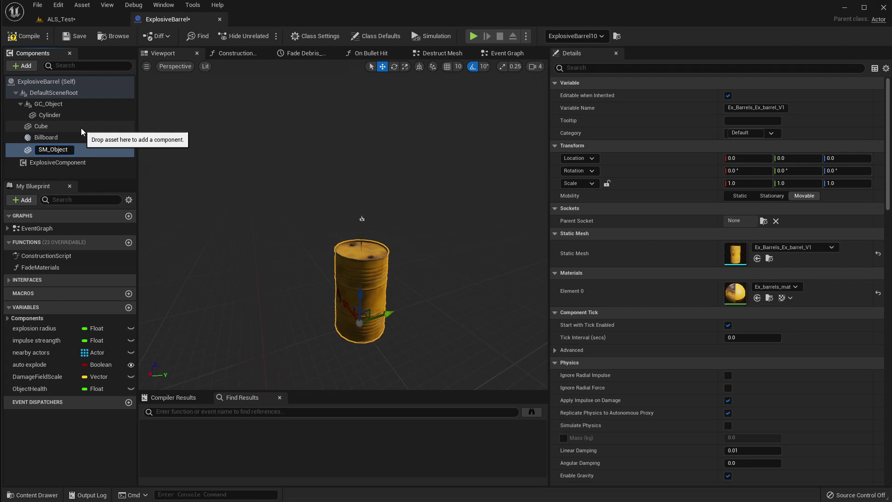
pyautogui.press('Return')
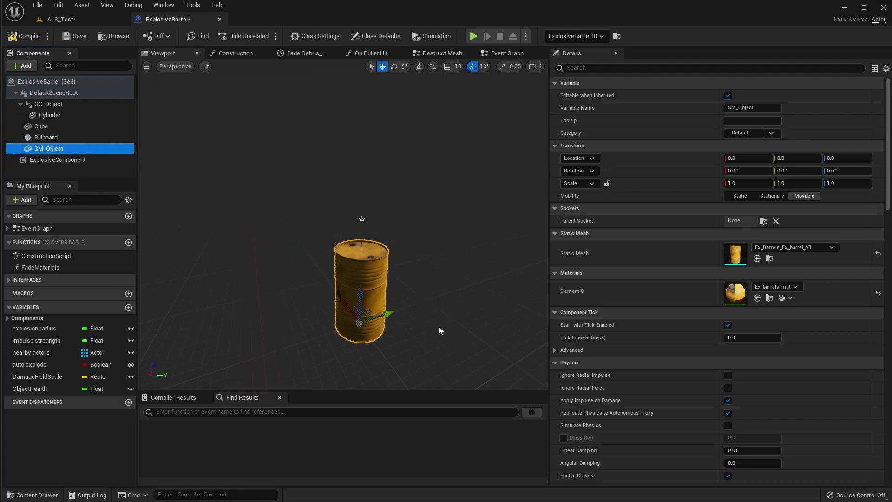
# Step: Move SM_Object about 108 units along Y beside the original barrel, and undo the move
pyautogui.moveTo(386, 314); pyautogui.dragTo(452, 293)
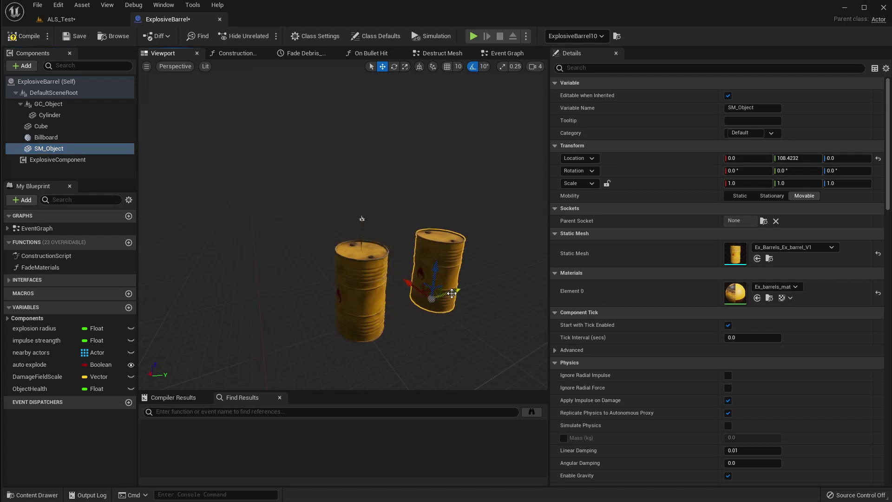
pyautogui.hotkey('ctrl', 'z')
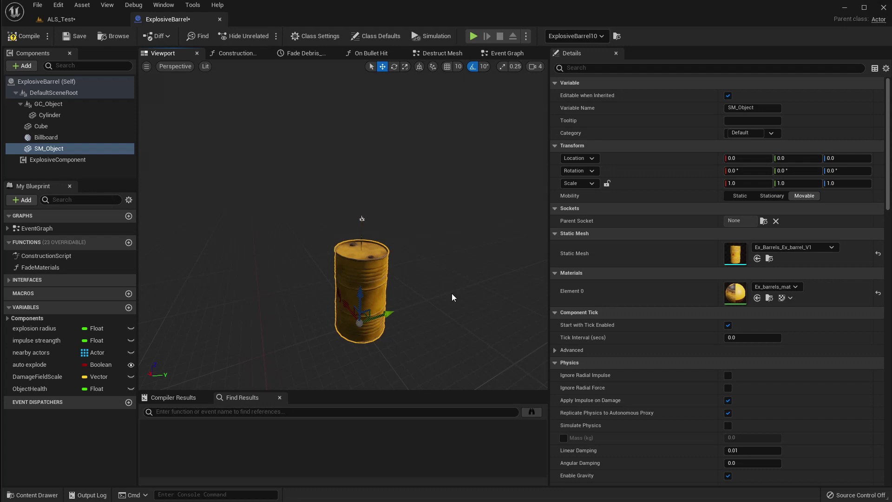
# Step: Find references to the Cylinder component under GC_Object, delete the component, and select GC_Object
pyautogui.click(49, 115)
pyautogui.rightClick(48, 116)
pyautogui.click(80, 122)
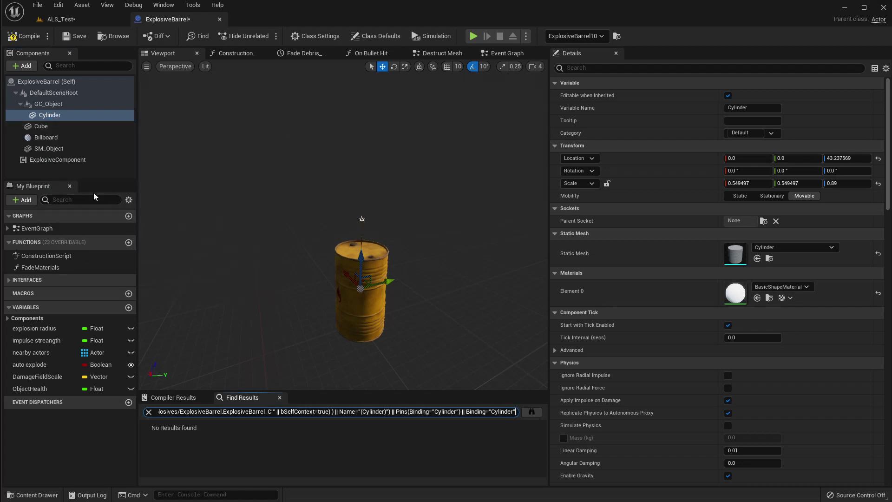
pyautogui.click(55, 104)
pyautogui.click(50, 115)
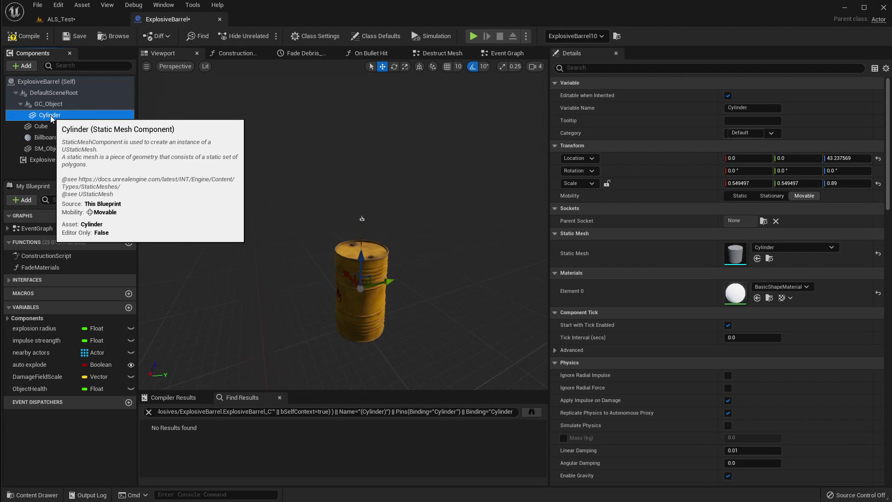
pyautogui.press('Delete')
pyautogui.rightClick(50, 116)
pyautogui.click(54, 103)
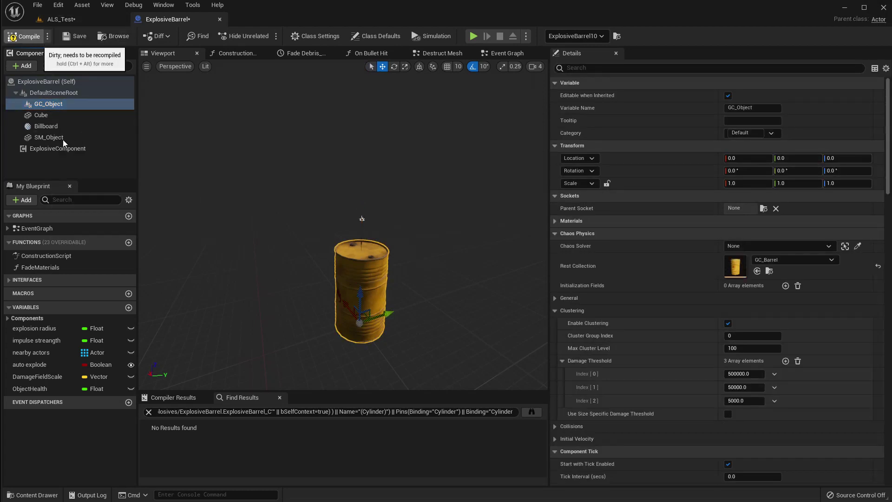
# Step: Play the ALS_Test level, run the player into the raised barrel, back away and shoot it, and end the session
pyautogui.click(60, 19)
pyautogui.click(200, 36)
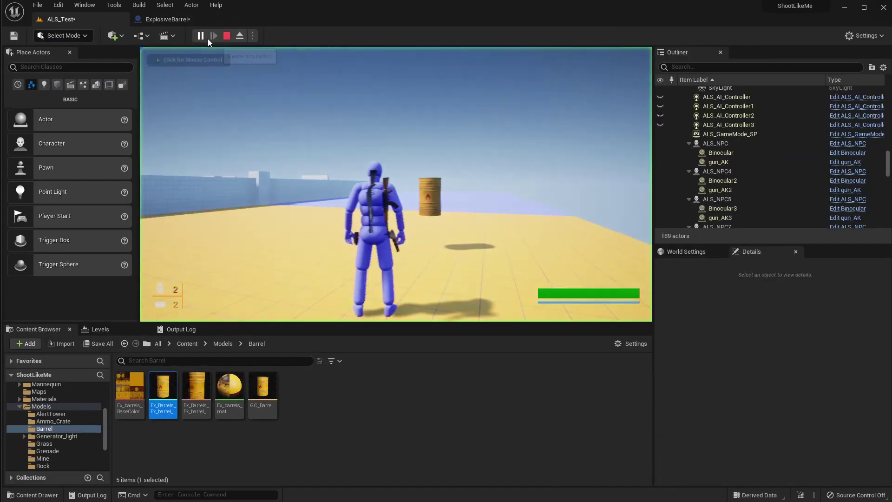
pyautogui.press('w')
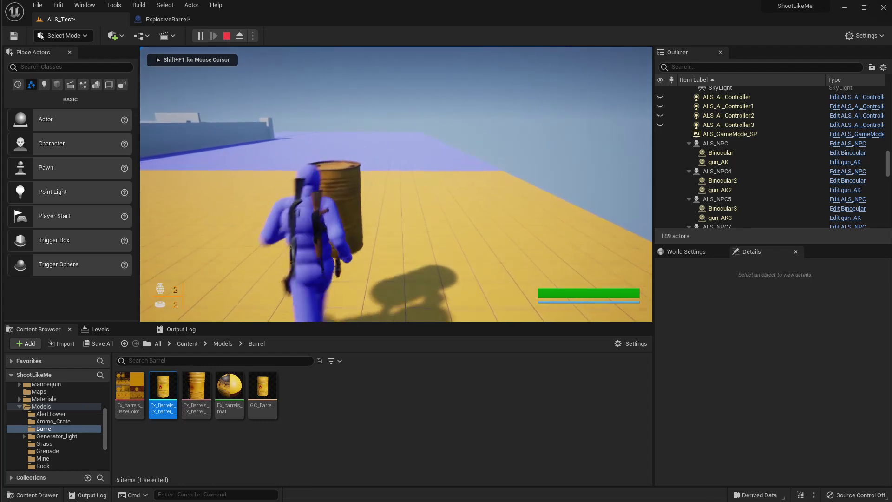
pyautogui.press('s')
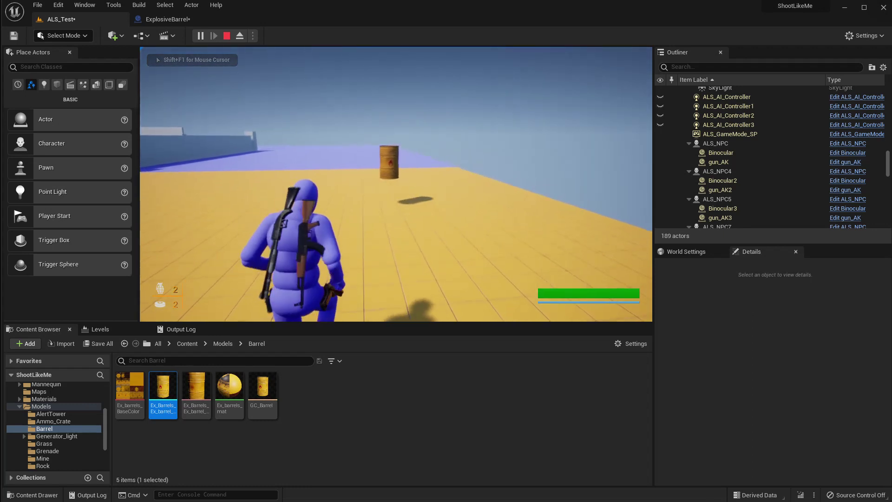
pyautogui.press('1')
pyautogui.click(396, 184)
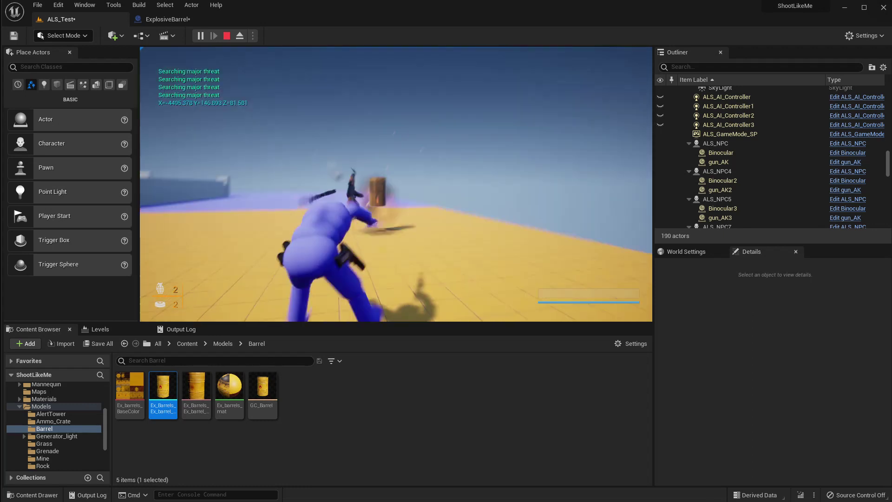
pyautogui.press('Escape')
# Step: Move ALS_Player farther from the raised barrel along Y, to a Y location of about -591
pyautogui.press('s')
pyautogui.moveTo(370, 117); pyautogui.dragTo(346, 135, button='right')
pyautogui.press('d')
pyautogui.press('e')
pyautogui.moveTo(414, 169); pyautogui.dragTo(368, 173, button='right')
pyautogui.press('d')
pyautogui.press('w')
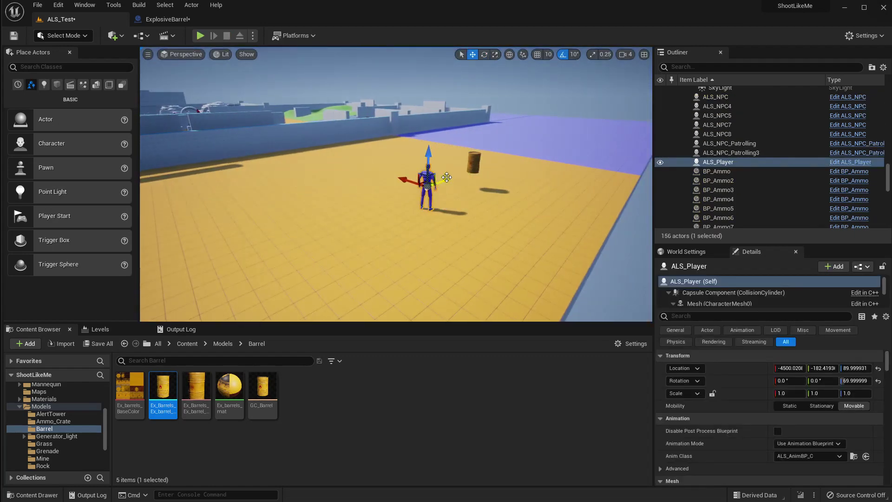
pyautogui.moveTo(443, 187); pyautogui.dragTo(358, 205)
# Step: Play the level again from the player's new starting position, and end the session
pyautogui.hotkey('alt', 'p')
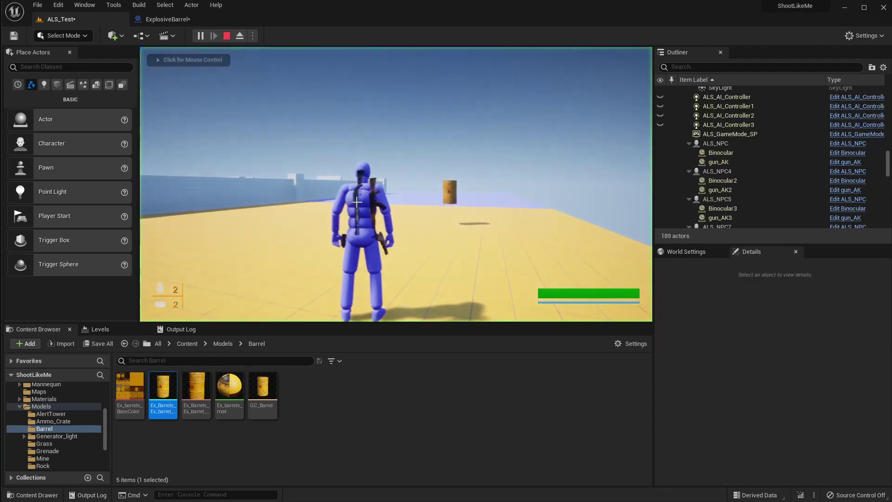
pyautogui.click(396, 184)
pyautogui.press('Escape')
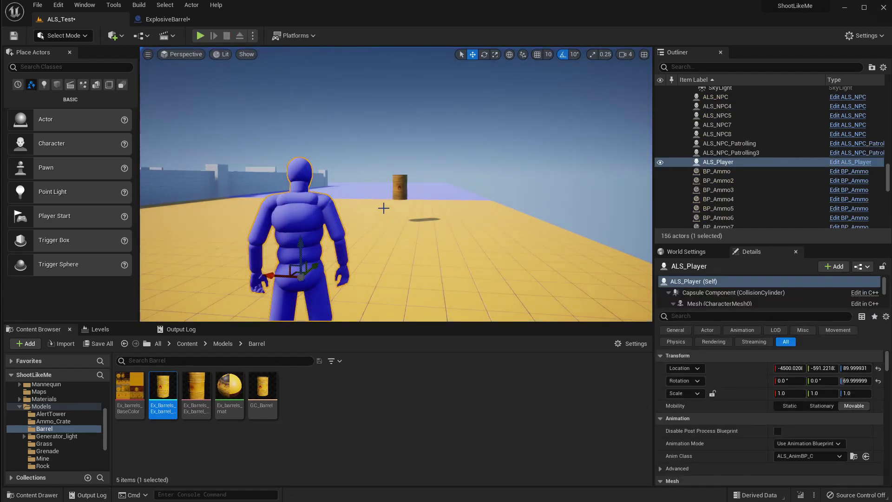
pyautogui.press('F11')
pyautogui.moveTo(388, 208)
pyautogui.mouseDown(button='right')
pyautogui.moveTo(388, 230)
pyautogui.moveTo(387, 209)
pyautogui.mouseUp(button='right')
pyautogui.press('F11')
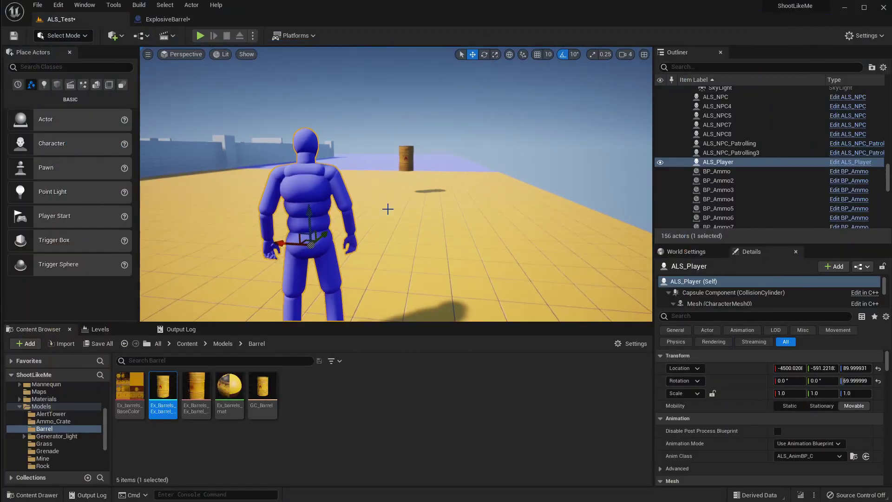
# Step: Turn Simulate Physics back on for GC_Object in the ExplosiveBarrel blueprint
pyautogui.click(165, 19)
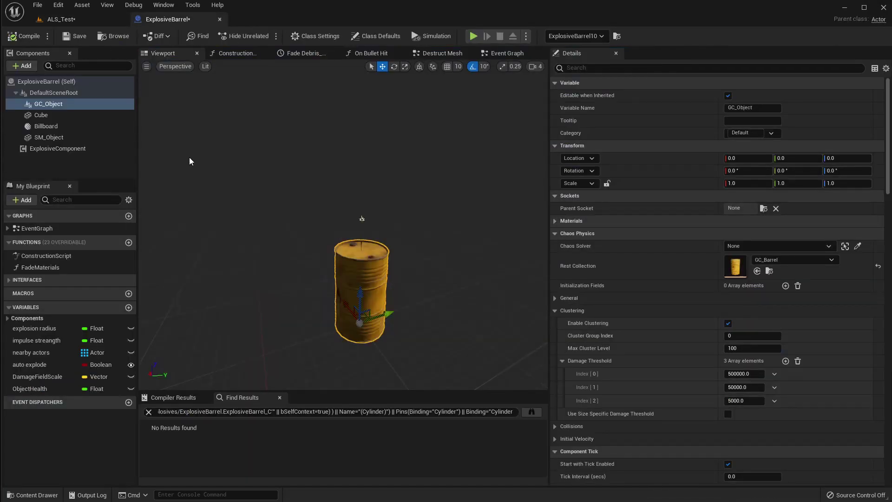
pyautogui.scroll(-5, 785, 356)
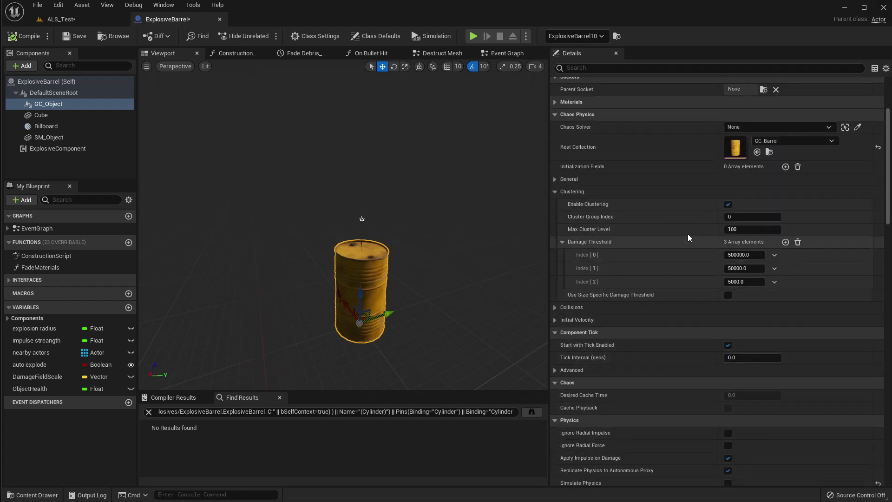
pyautogui.scroll(3, 743, 358)
pyautogui.scroll(-6, 743, 358)
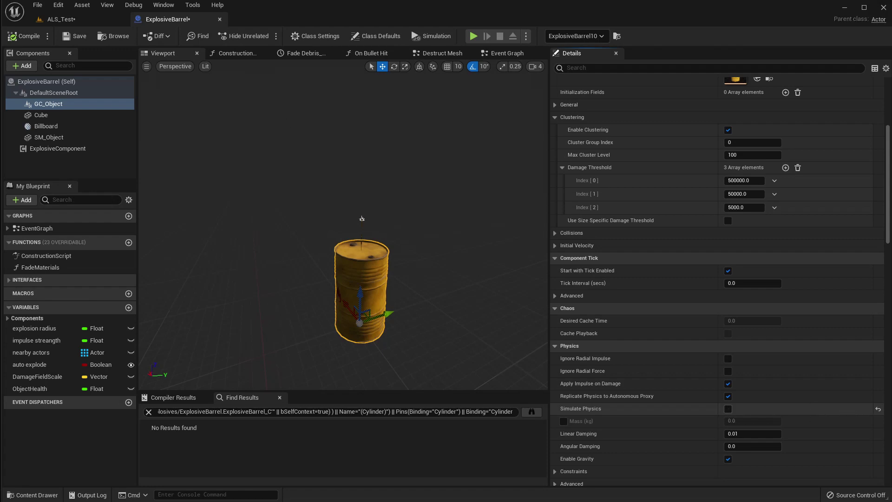
pyautogui.click(79, 18)
pyautogui.click(221, 10)
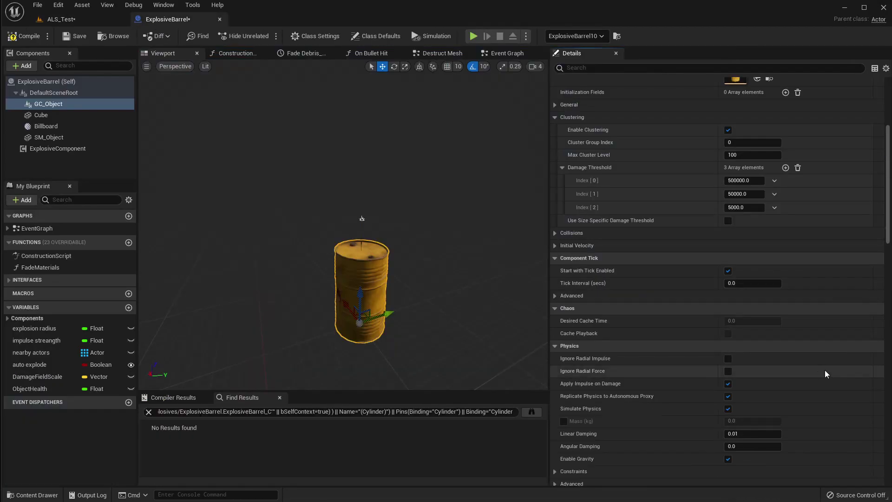
pyautogui.click(728, 409)
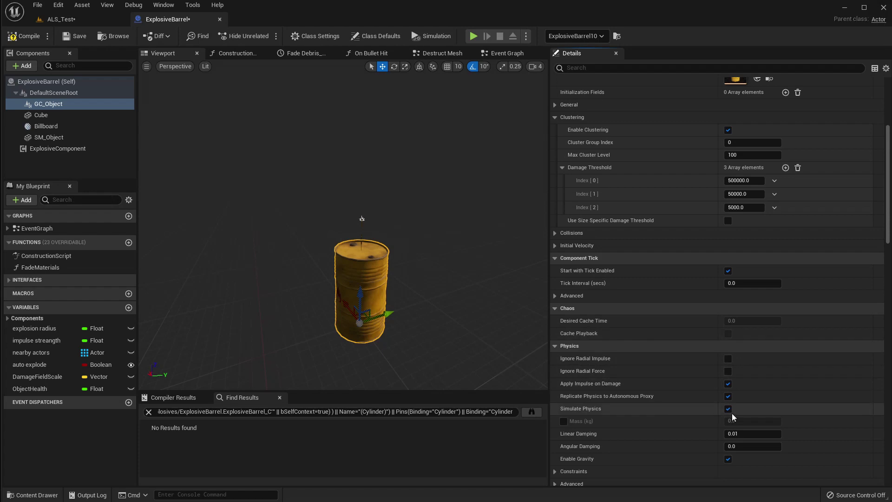
# Step: Play the ALS_Test level in full screen, equip the player's rifle, and shoot the raised barrel
pyautogui.click(62, 20)
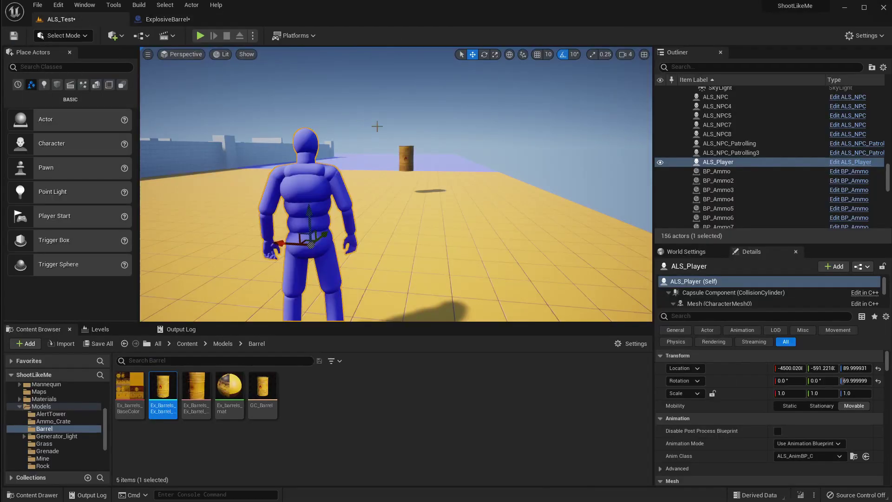
pyautogui.moveTo(381, 126); pyautogui.dragTo(394, 132, button='right')
pyautogui.press('F11')
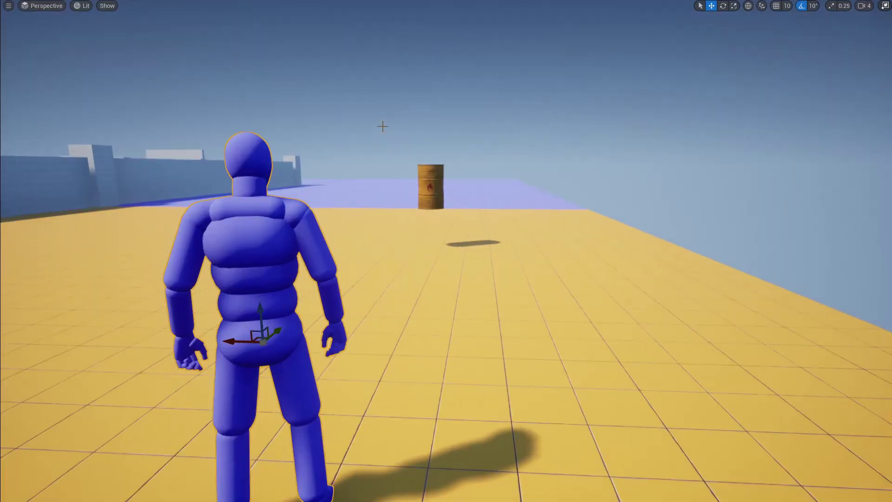
pyautogui.hotkey('alt', 'p')
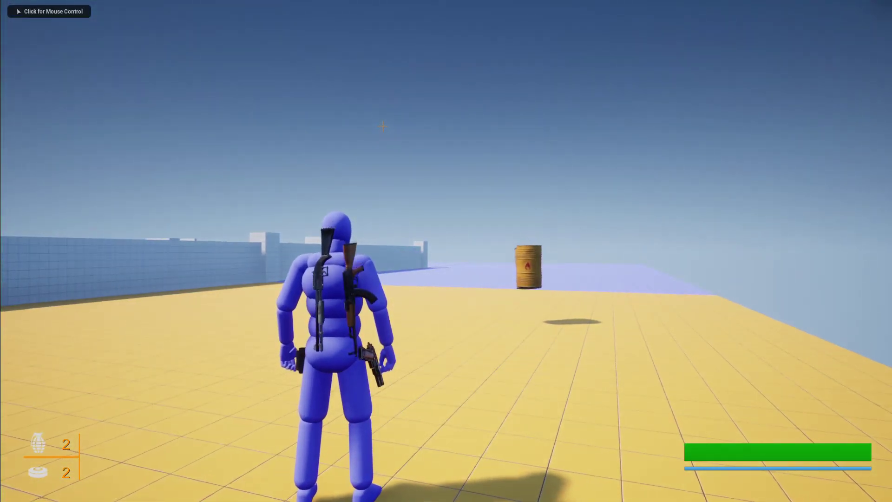
pyautogui.click(508, 195)
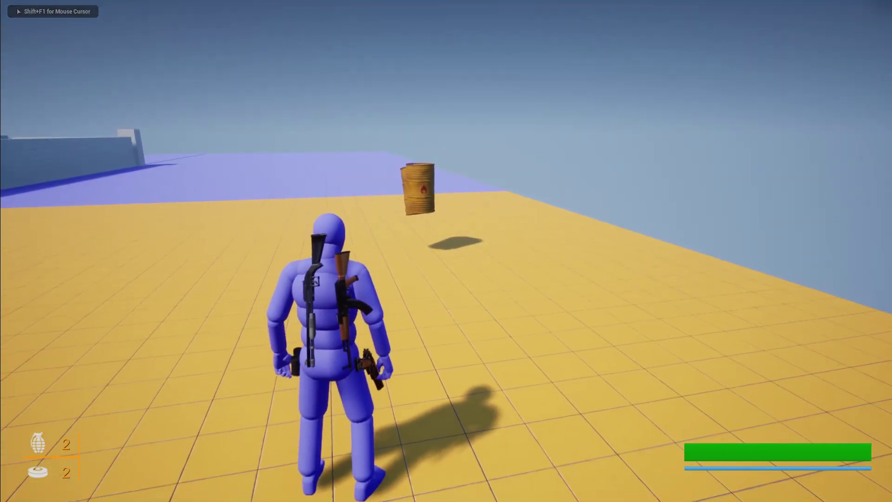
pyautogui.press('1')
pyautogui.rightClick(447, 250)
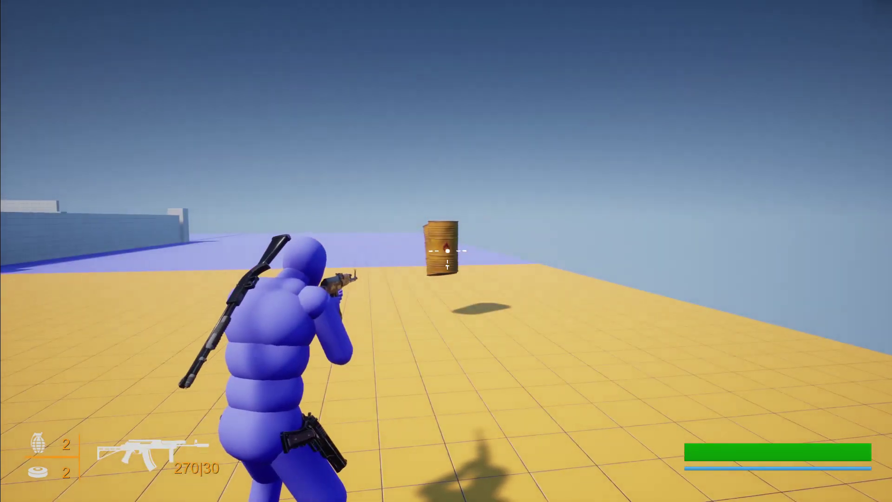
pyautogui.click(448, 251)
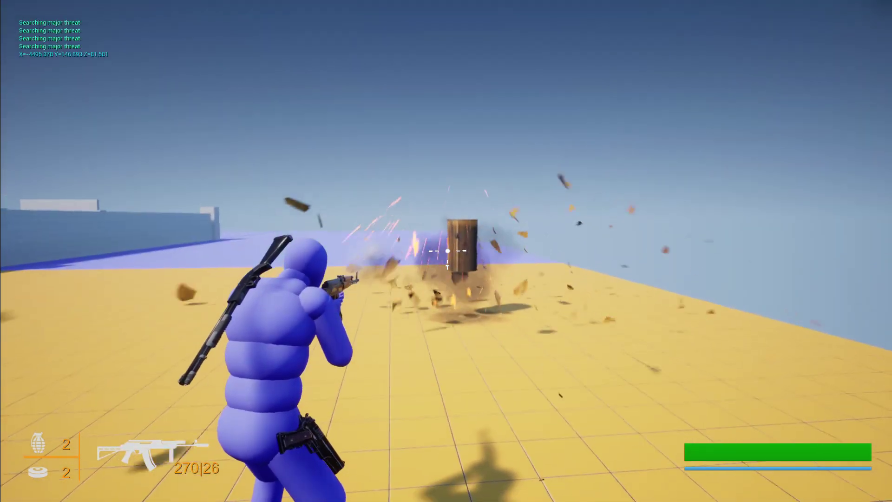
# Step: End the play session and turn off Simulate Physics for GC_Object in the ExplosiveBarrel blueprint
pyautogui.press('Escape')
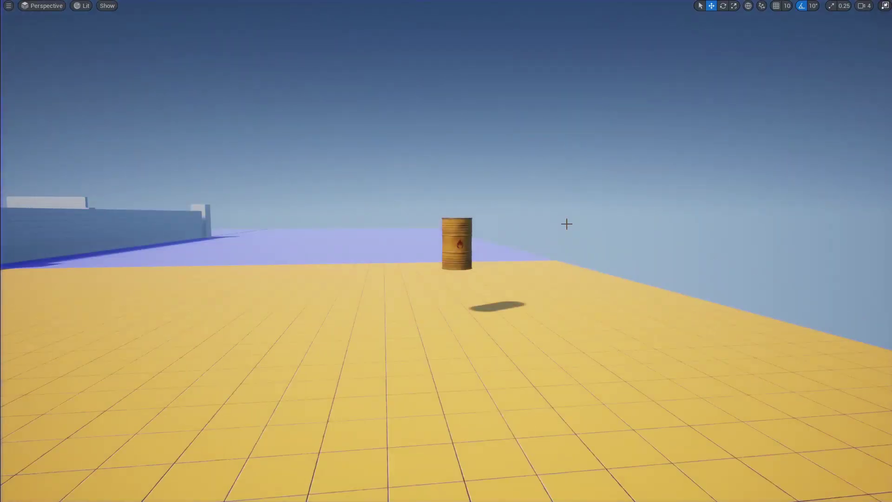
pyautogui.press('F11')
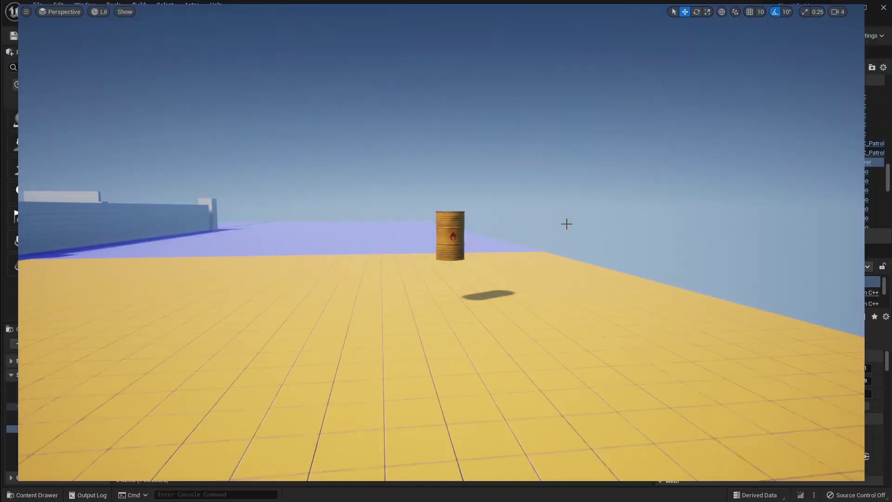
pyautogui.click(167, 19)
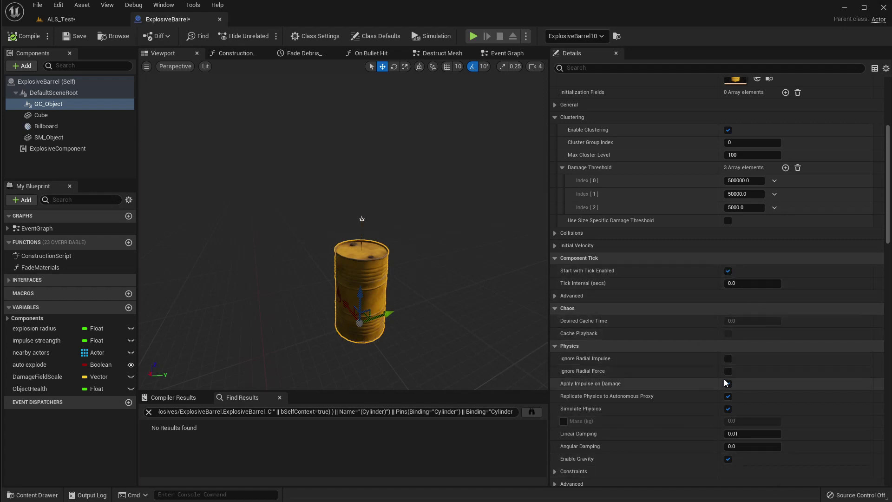
pyautogui.click(728, 409)
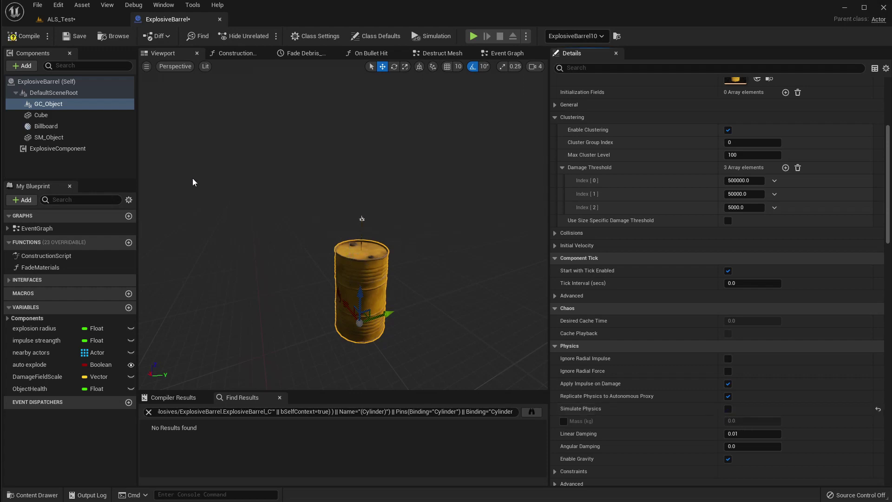
# Step: Turn off Visible in the Rendering settings of GC_Object
pyautogui.scroll(-8, 590, 216)
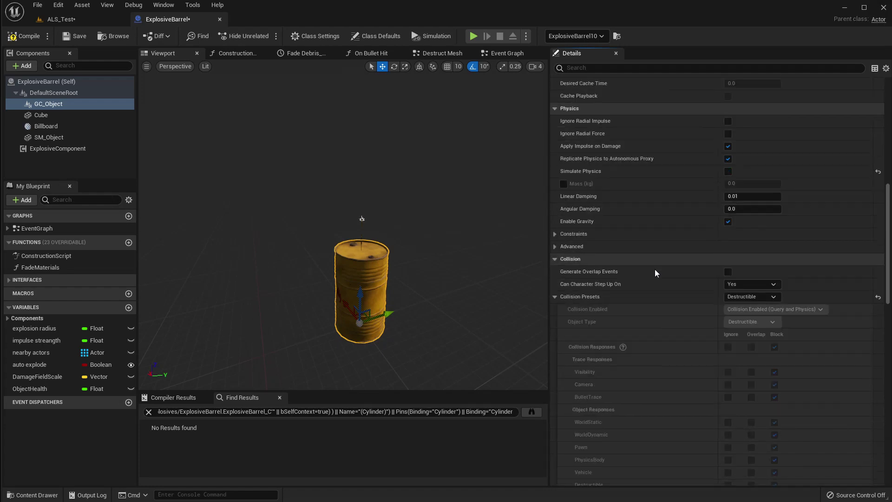
pyautogui.scroll(-10, 655, 265)
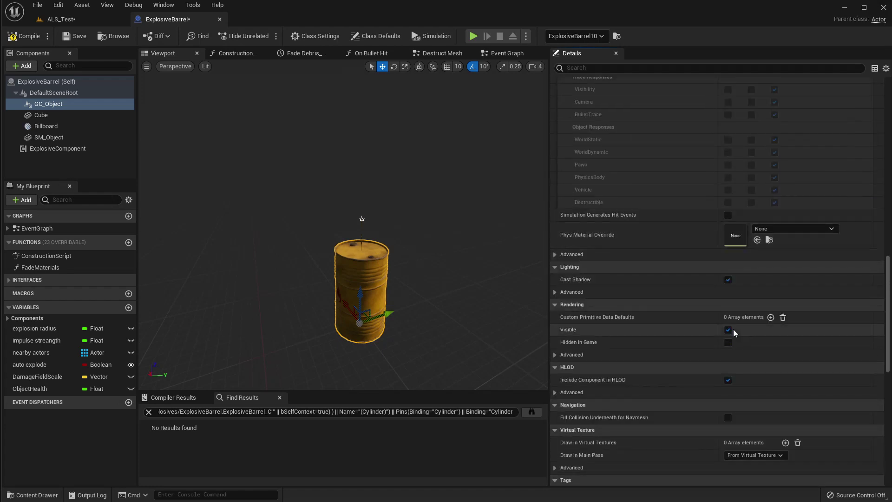
pyautogui.click(728, 330)
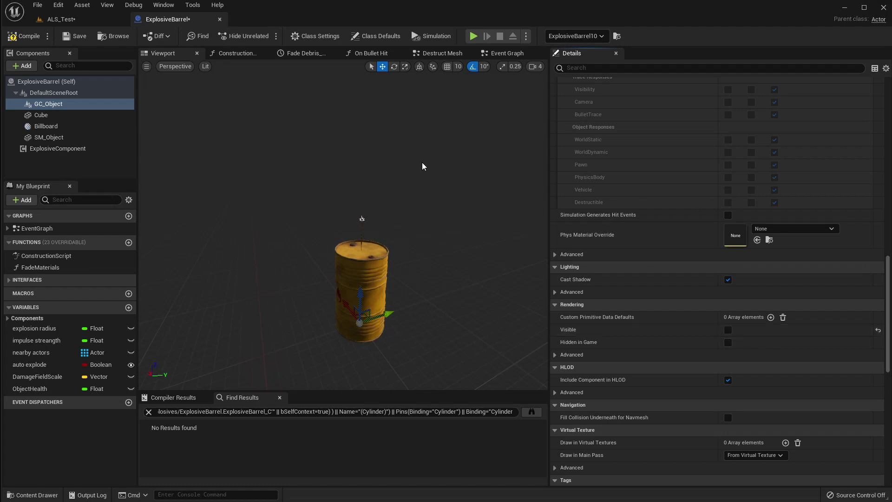
# Step: Look through the barrel's Event Graph, examining the Explode, bullet-hit and explosion-hit event chains
pyautogui.click(506, 53)
pyautogui.scroll(-5, 338, 254)
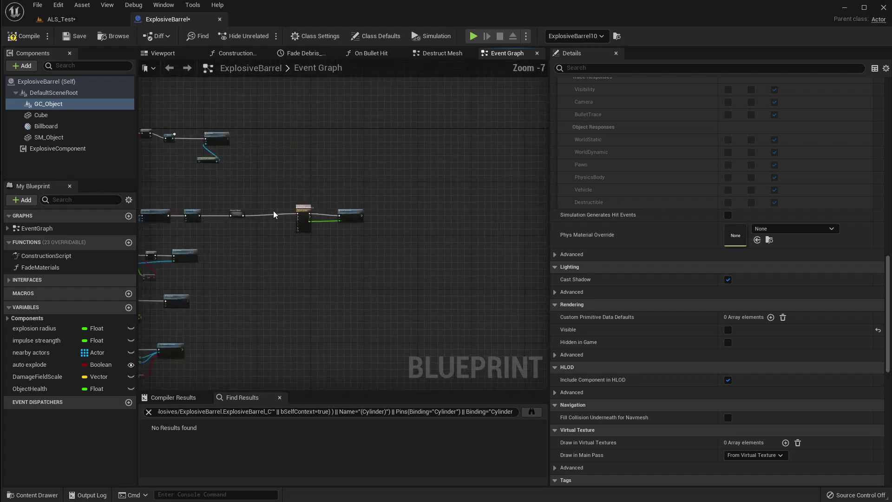
pyautogui.moveTo(264, 208); pyautogui.dragTo(342, 199, button='right')
pyautogui.scroll(4, 342, 199)
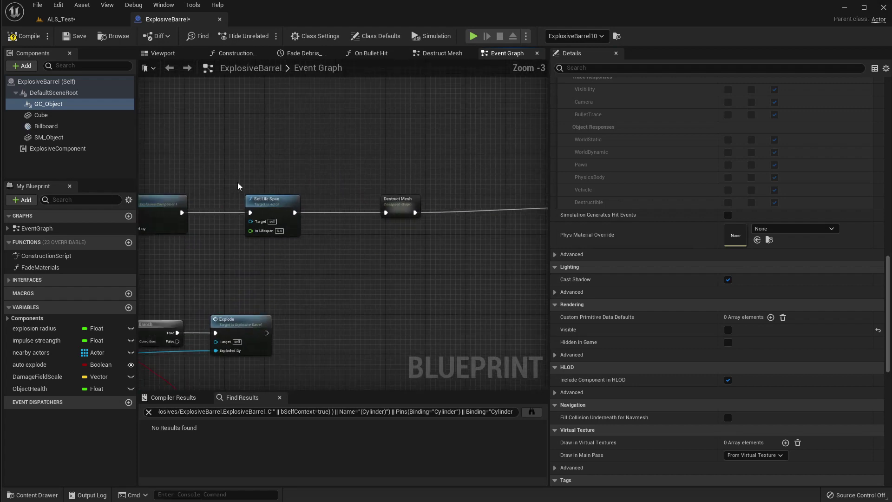
pyautogui.scroll(-4, 415, 186)
pyautogui.scroll(4, 316, 173)
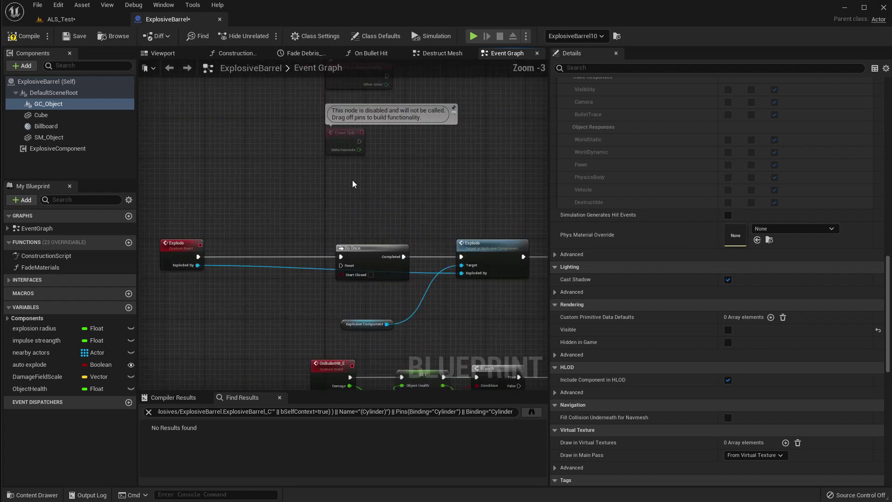
pyautogui.moveTo(432, 196); pyautogui.dragTo(299, 0, button='right')
pyautogui.moveTo(299, 93); pyautogui.dragTo(300, 66, button='right')
pyautogui.moveTo(404, 332); pyautogui.dragTo(360, 308, button='right')
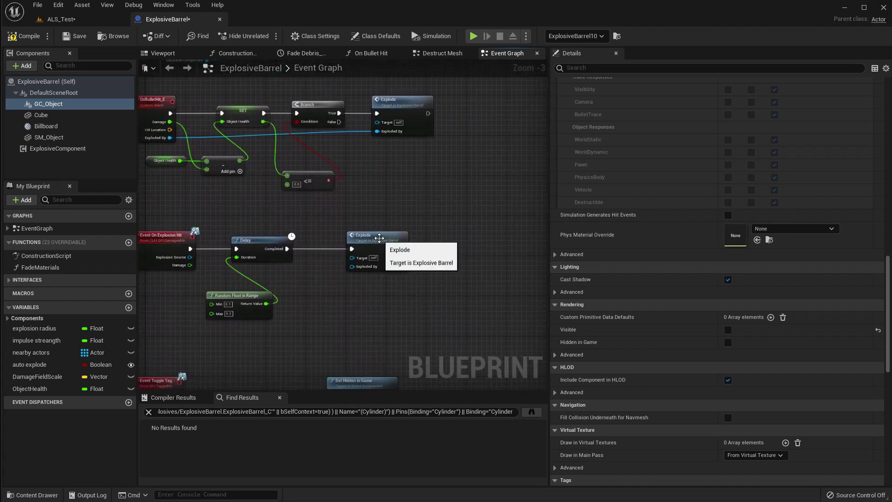
# Step: Go to the definition of the Explode custom event and trace its execution through to Destruct Mesh
pyautogui.doubleClick(379, 239)
pyautogui.doubleClick(380, 242)
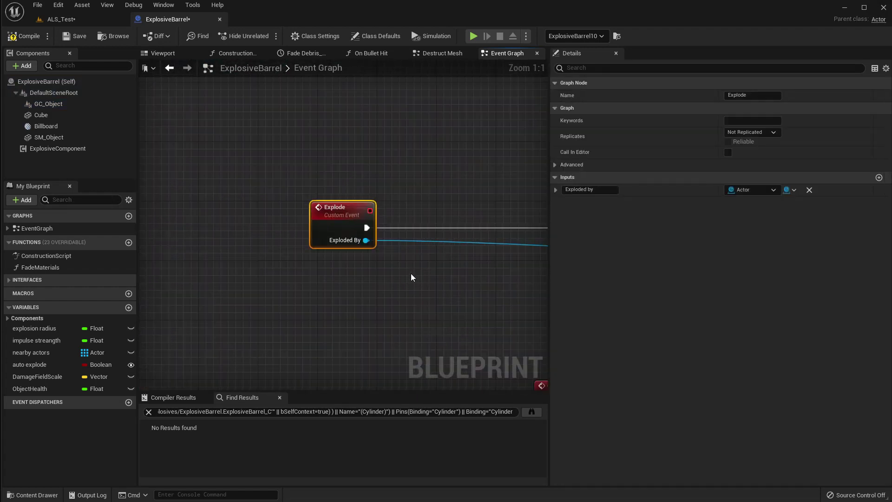
pyautogui.press('Left')
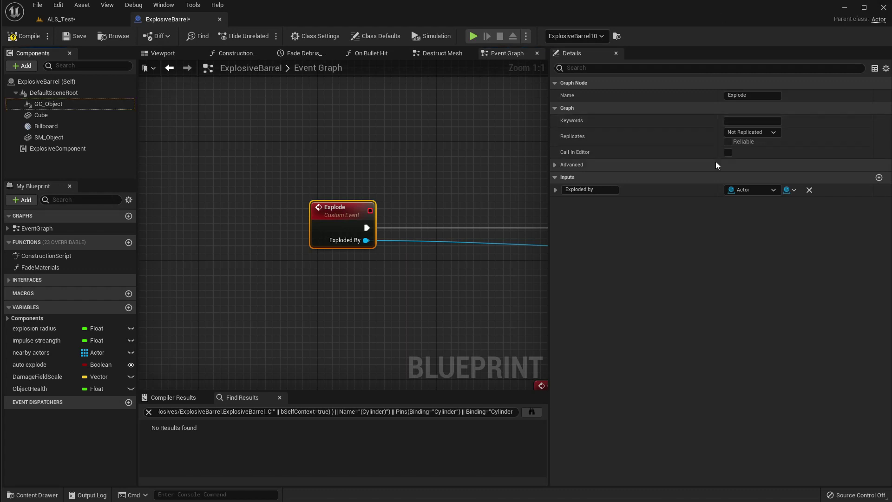
pyautogui.moveTo(489, 158); pyautogui.dragTo(278, 155, button='right')
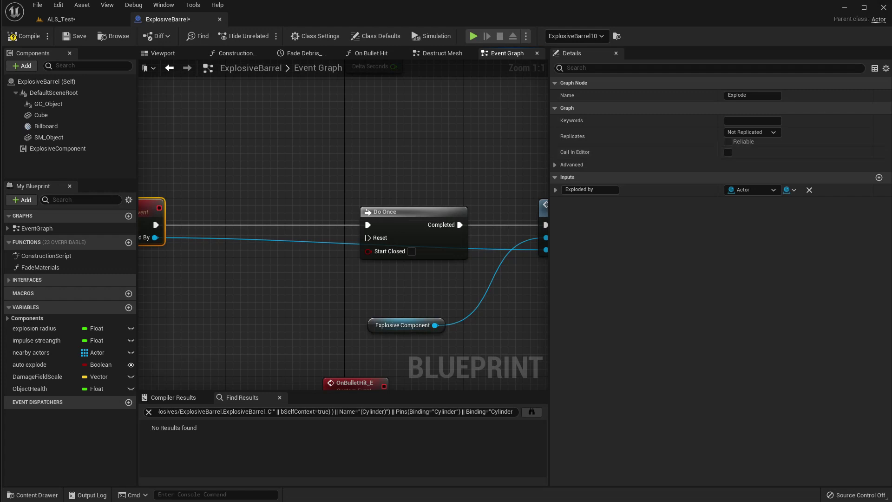
pyautogui.scroll(-2, 408, 156)
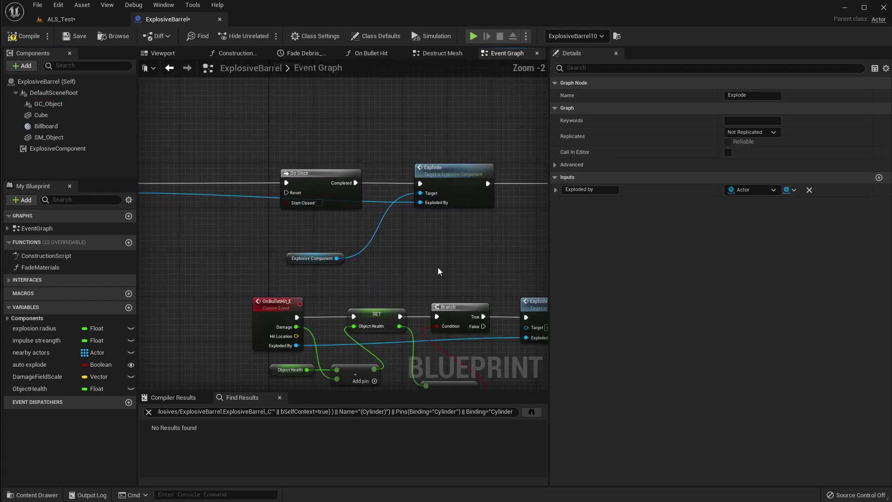
pyautogui.moveTo(409, 155); pyautogui.dragTo(519, 155, button='right')
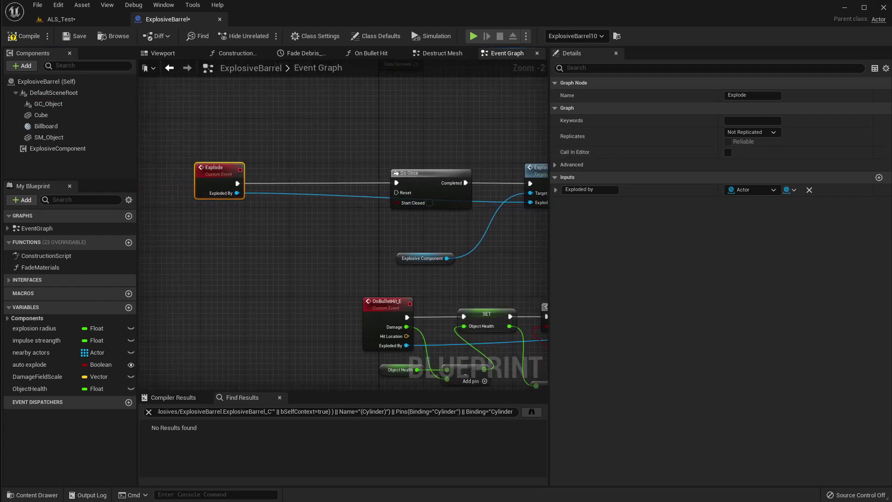
pyautogui.moveTo(546, 243); pyautogui.dragTo(205, 221, button='right')
pyautogui.moveTo(476, 170); pyautogui.dragTo(349, 178, button='right')
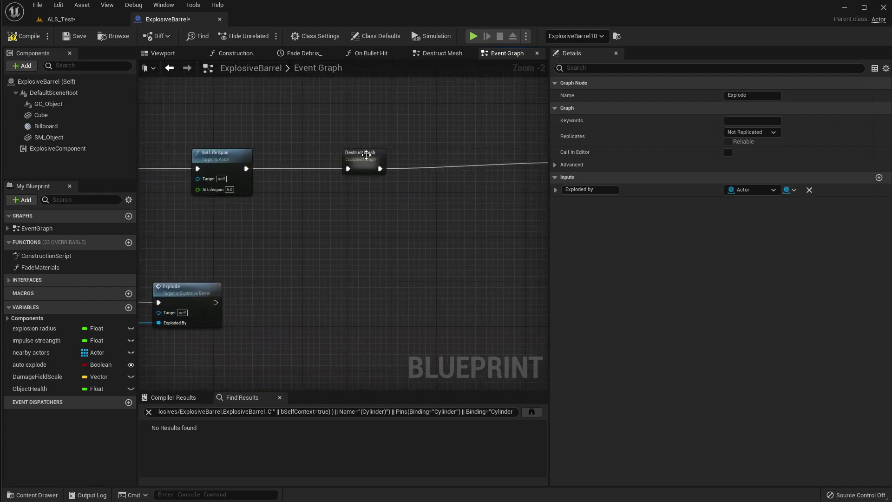
# Step: Open the Destruct Mesh collapsed graph, move its Inputs node away from the other nodes, and add a Set Visibility node targeting GC_Object
pyautogui.doubleClick(367, 155)
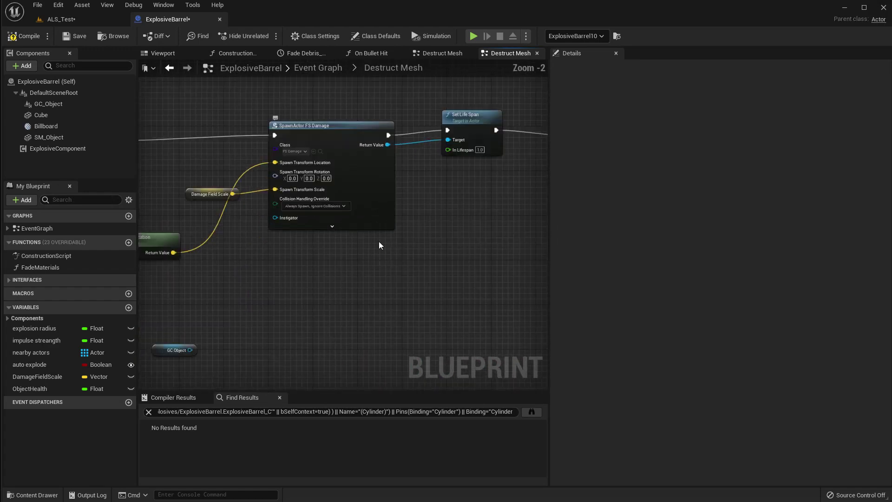
pyautogui.moveTo(260, 209); pyautogui.dragTo(431, 248, button='right')
pyautogui.moveTo(237, 229); pyautogui.dragTo(362, 261, button='right')
pyautogui.moveTo(383, 210); pyautogui.dragTo(157, 204)
pyautogui.moveTo(43, 108); pyautogui.dragTo(239, 251)
pyautogui.write('set visi')
pyautogui.press('Return')
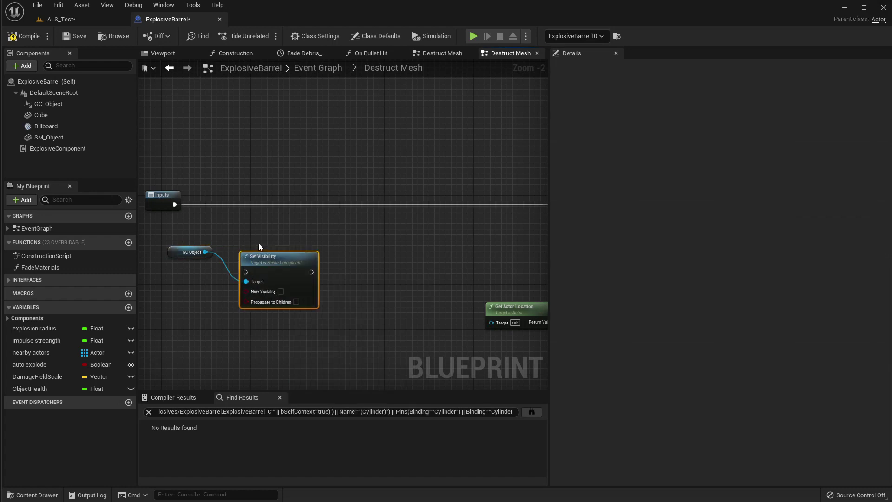
# Step: Connect GC_Object's Set Visibility node directly after Inputs, align it with the execution line, and enable New Visibility
pyautogui.scroll(-3, 260, 259)
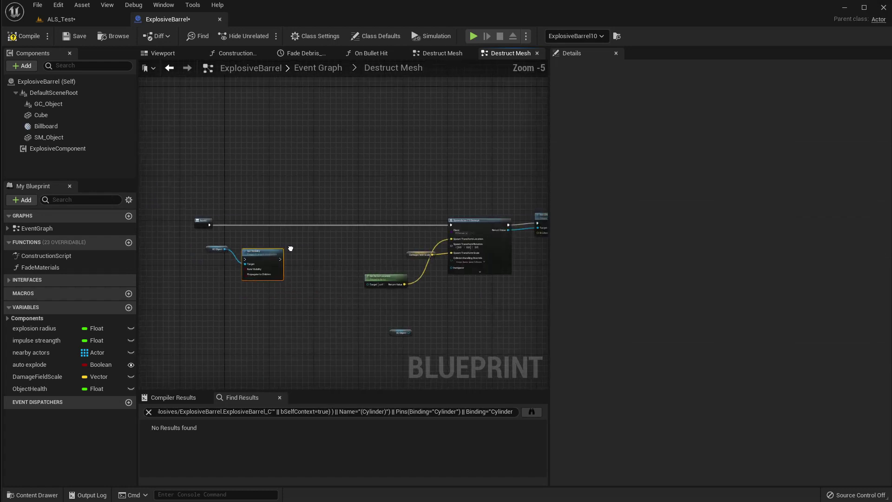
pyautogui.scroll(3, 258, 259)
pyautogui.moveTo(246, 251); pyautogui.dragTo(182, 186)
pyautogui.moveTo(284, 245); pyautogui.dragTo(274, 180)
pyautogui.click(269, 203)
# Step: Add a Set Visibility node for SM_Object with New Visibility off, and chain it after GC_Object's Set Visibility node
pyautogui.moveTo(50, 138); pyautogui.dragTo(365, 239)
pyautogui.write('set')
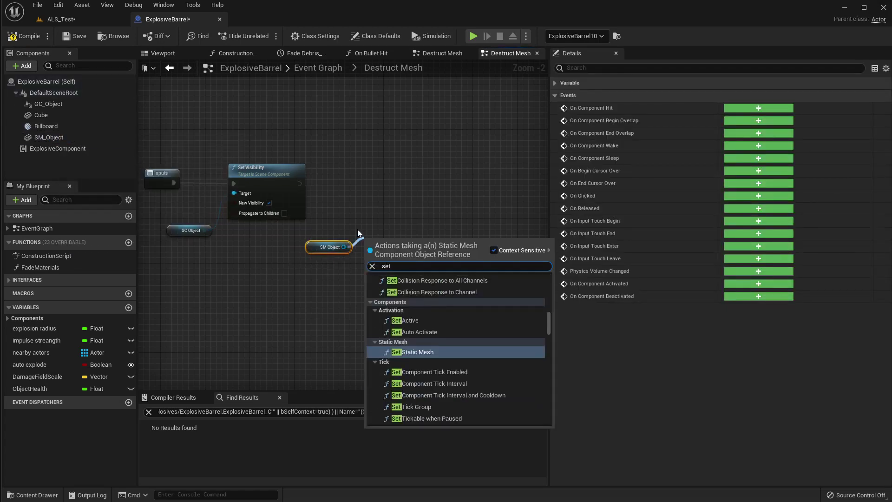
pyautogui.write(' visi')
pyautogui.press('Return')
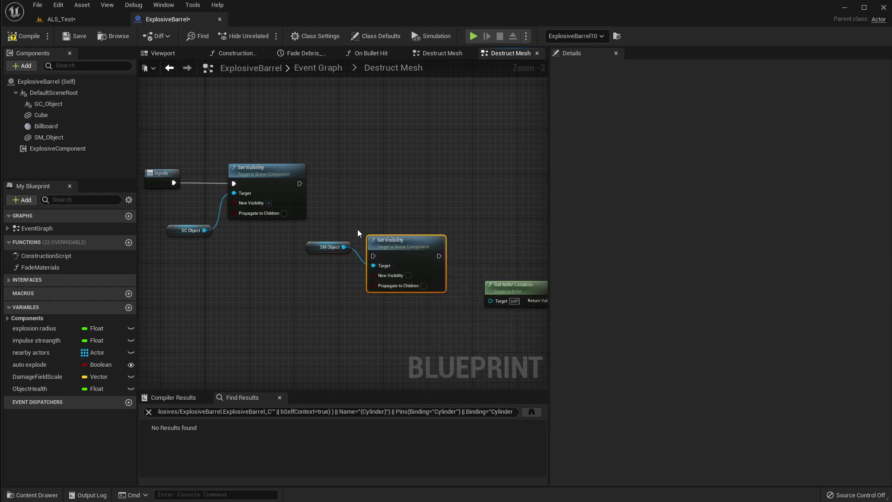
pyautogui.moveTo(373, 256); pyautogui.dragTo(300, 184)
pyautogui.moveTo(403, 236); pyautogui.dragTo(398, 180)
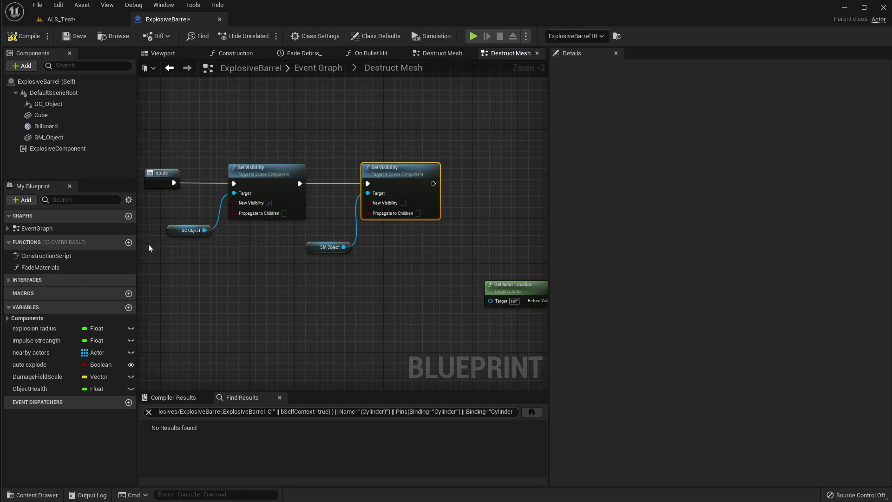
# Step: Add another GC_Object reference beside the visibility nodes and create a Set Simulate Physics node from it
pyautogui.moveTo(344, 285); pyautogui.dragTo(305, 260, button='right')
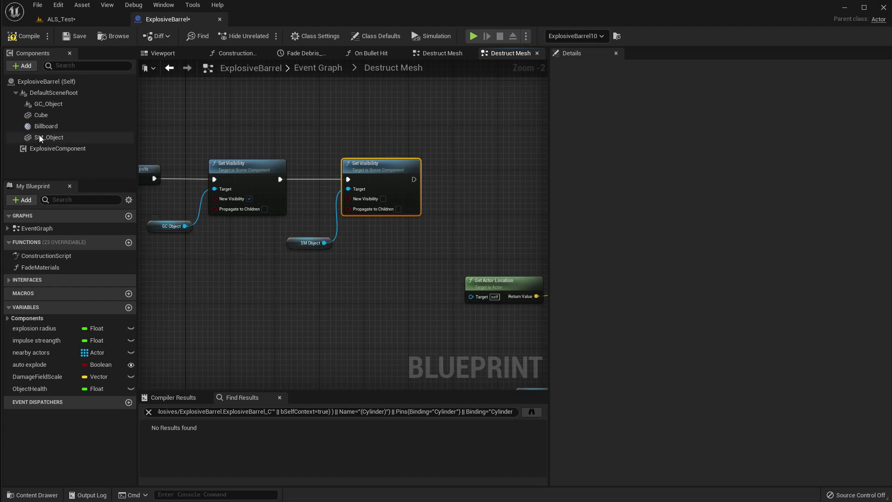
pyautogui.moveTo(44, 104); pyautogui.dragTo(415, 236)
pyautogui.moveTo(411, 278); pyautogui.dragTo(366, 284, button='right')
pyautogui.moveTo(413, 249); pyautogui.dragTo(438, 211)
pyautogui.write('enabloe')
pyautogui.press('BackSpace')
pyautogui.press('BackSpace')
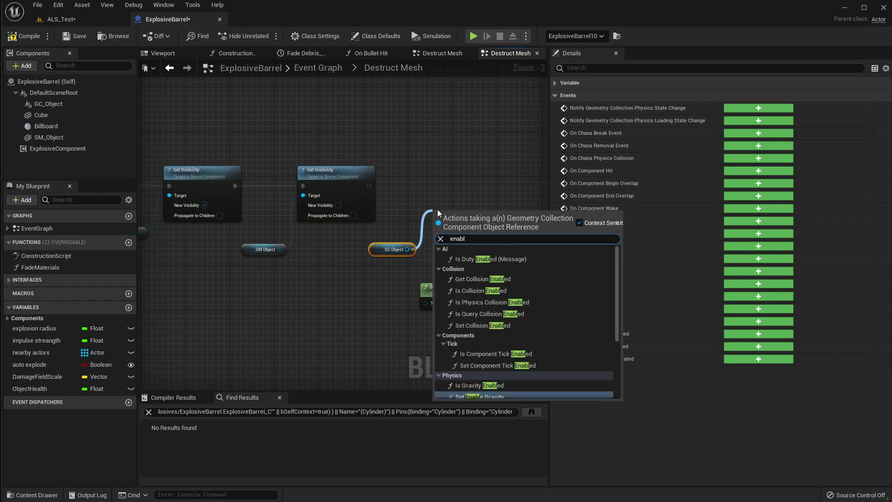
pyautogui.hotkey('ctrl', 'a')
pyautogui.write('set simu')
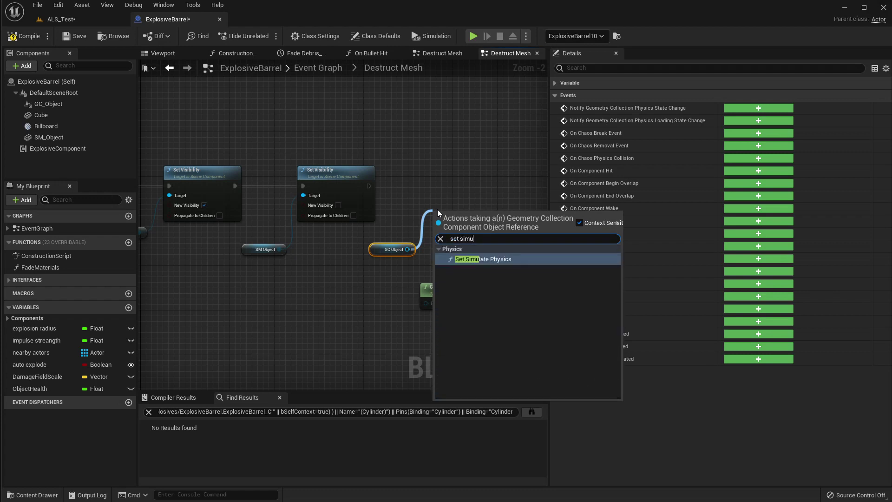
pyautogui.press('Return')
# Step: Wire Set Simulate Physics between SM_Object's Set Visibility and SpawnActor FS Damage, and enable Simulate
pyautogui.moveTo(438, 213); pyautogui.dragTo(395, 248, button='right')
pyautogui.moveTo(386, 246); pyautogui.dragTo(318, 202)
pyautogui.moveTo(425, 242); pyautogui.dragTo(420, 198)
pyautogui.moveTo(420, 198); pyautogui.dragTo(323, 206, button='right')
pyautogui.moveTo(351, 211); pyautogui.dragTo(446, 210)
pyautogui.click(310, 231)
pyautogui.moveTo(286, 127); pyautogui.dragTo(422, 116, button='right')
# Step: Play ALS_Test in full screen, equip the rifle, shoot the raised barrel to test the Destruct Mesh changes, and end the session
pyautogui.click(67, 21)
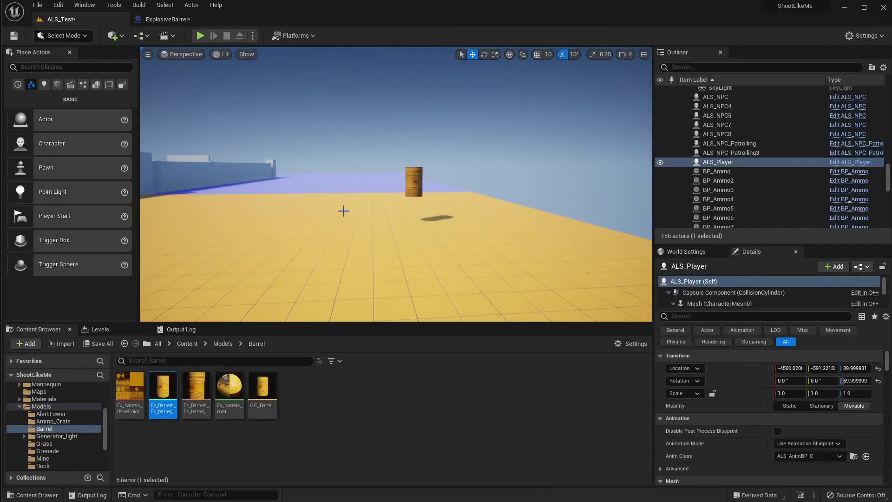
pyautogui.press('F11')
pyautogui.hotkey('alt', 'p')
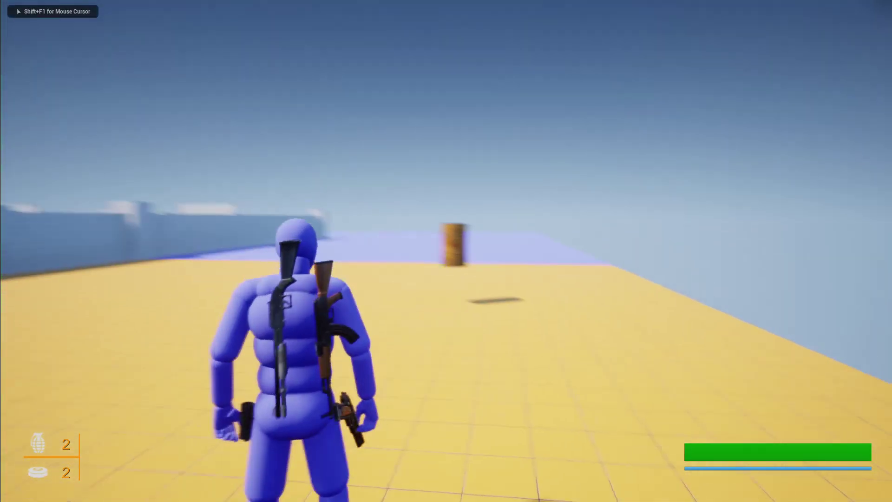
pyautogui.press('1')
pyautogui.press('s')
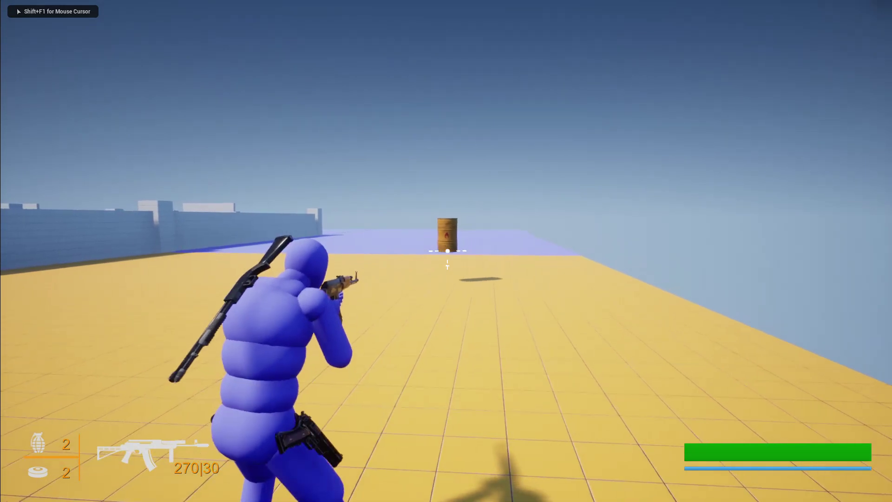
pyautogui.click(446, 251)
pyautogui.moveTo(446, 251); pyautogui.dragTo(446, 251, button='right')
pyautogui.press('Escape')
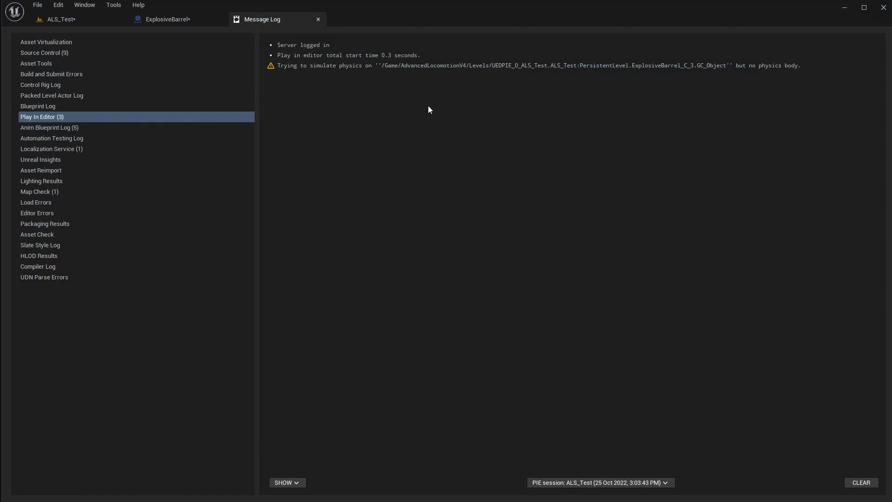
# Step: Read the physics warning in the Play In Editor log, and compare the Set Simulate Physics node with GC_Object's physics settings
pyautogui.click(504, 68)
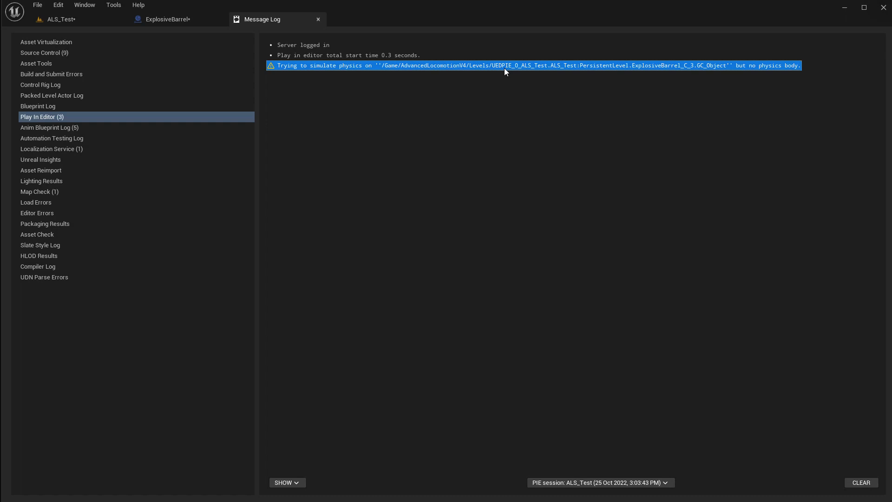
pyautogui.click(153, 21)
pyautogui.moveTo(419, 130); pyautogui.dragTo(315, 110, button='right')
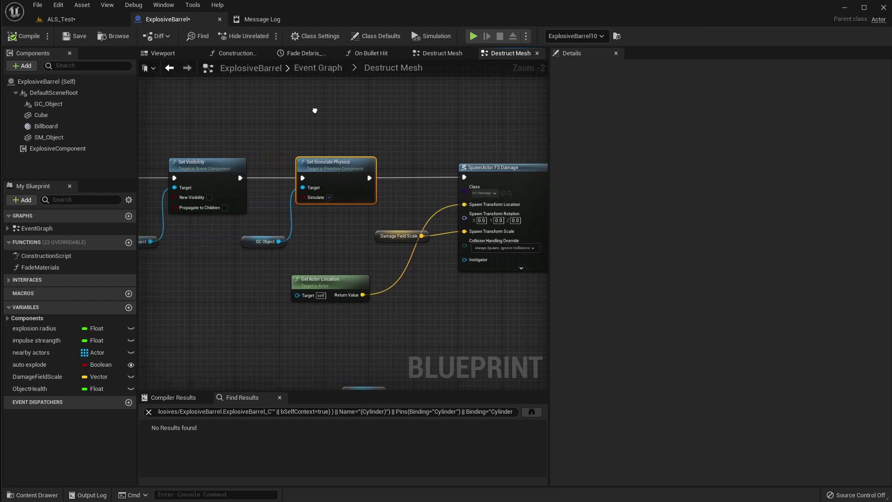
pyautogui.click(47, 103)
pyautogui.scroll(-5, 774, 236)
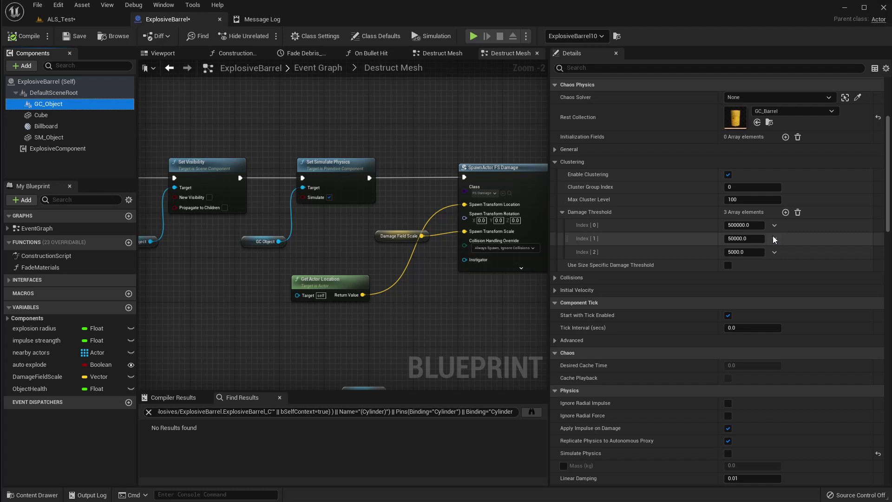
pyautogui.scroll(-2, 774, 234)
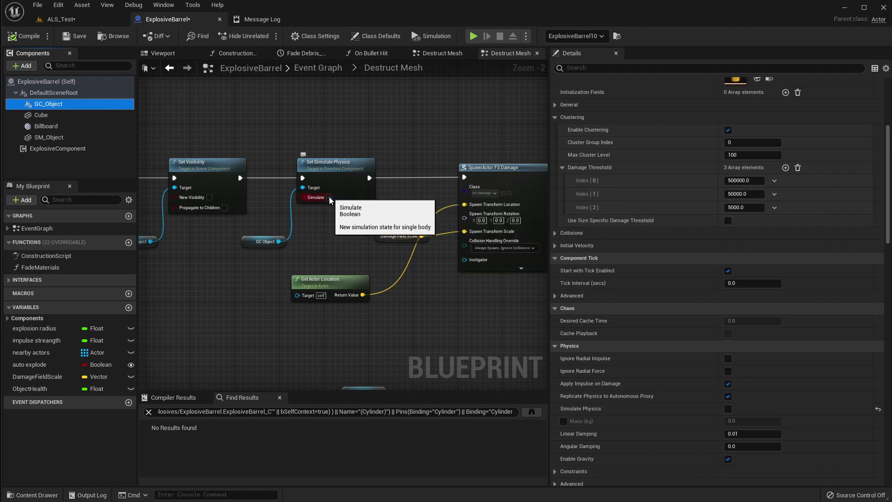
# Step: Wire SM_Object's Set Visibility directly to SpawnActor FS Damage, bypassing Set Simulate Physics, and test by shooting the barrel in a full-screen ALS_Test session
pyautogui.moveTo(240, 178); pyautogui.dragTo(464, 177)
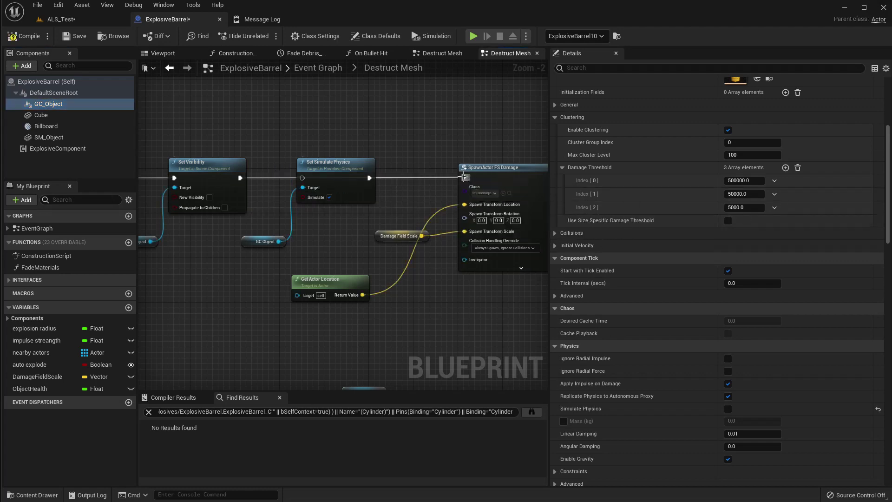
pyautogui.click(52, 21)
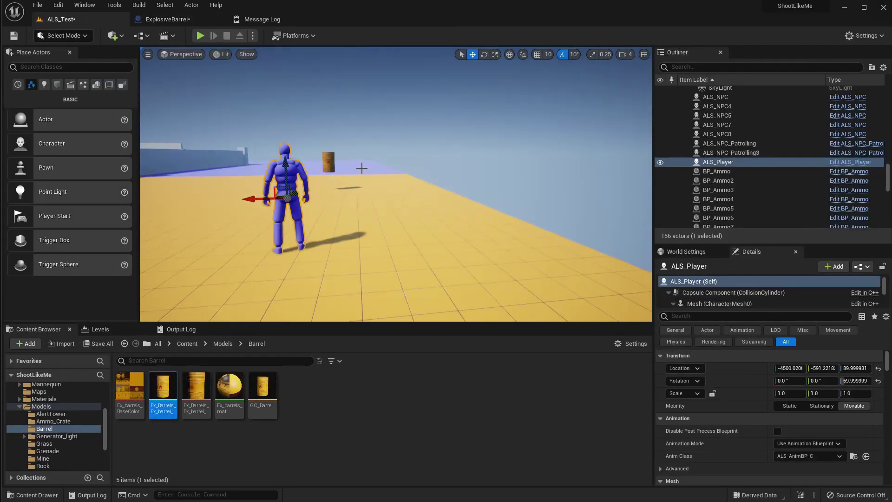
pyautogui.press('F11')
pyautogui.hotkey('alt', 'p')
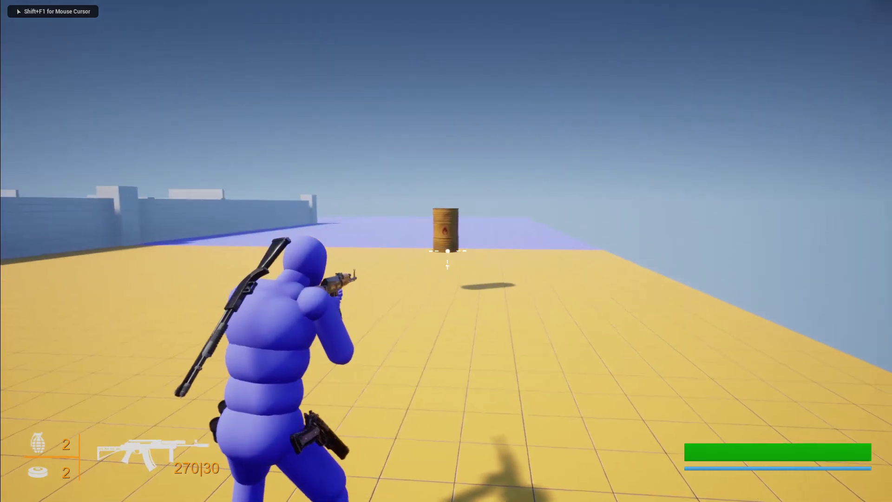
pyautogui.click(447, 251)
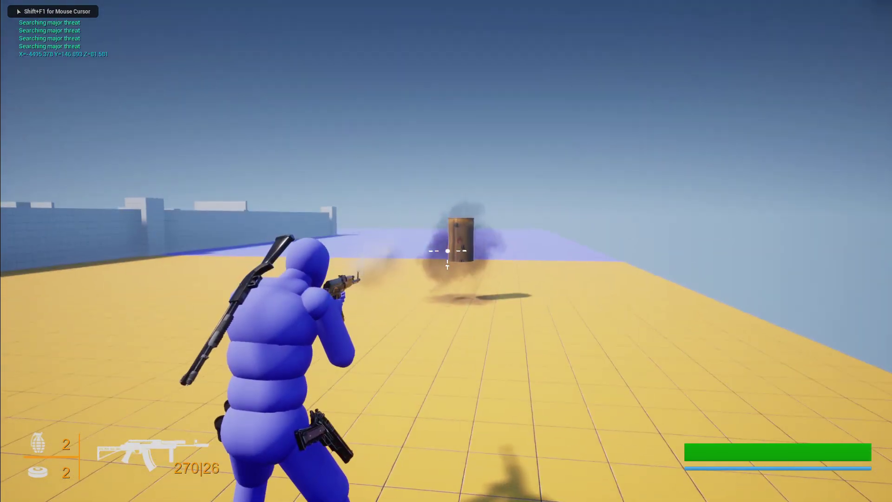
pyautogui.press('Escape')
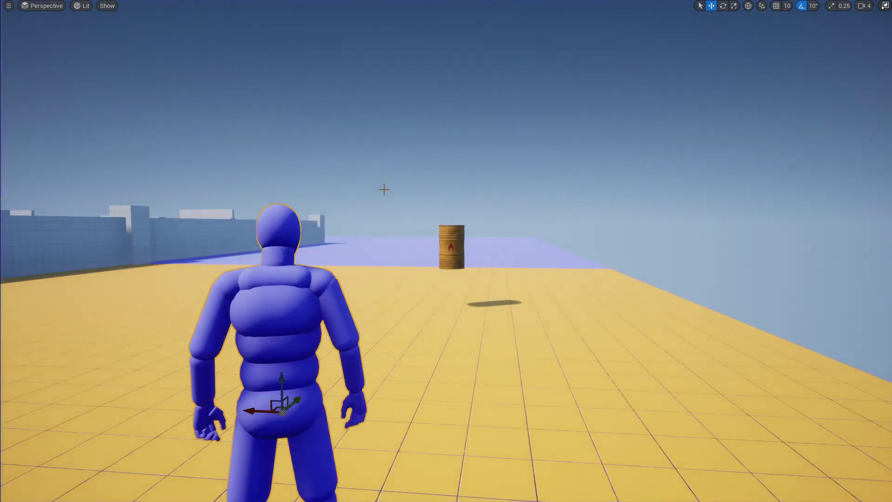
pyautogui.press('F11')
# Step: Reconnect SM_Object's Set Visibility execution output to Set Simulate Physics in the Destruct Mesh graph
pyautogui.click(176, 19)
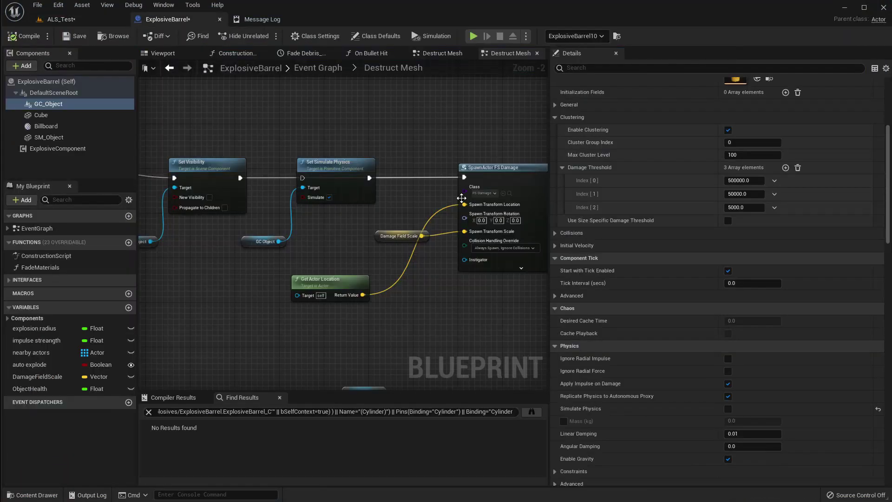
pyautogui.moveTo(240, 178); pyautogui.dragTo(240, 178)
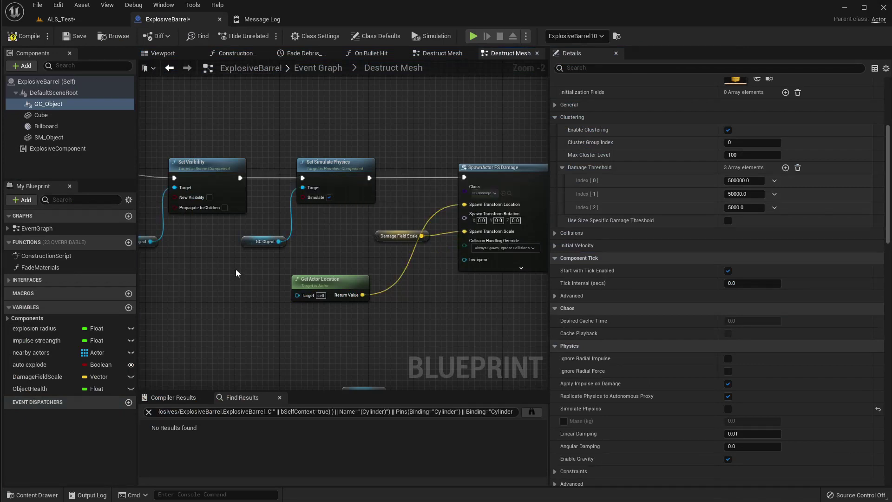
pyautogui.moveTo(236, 273); pyautogui.dragTo(293, 269, button='right')
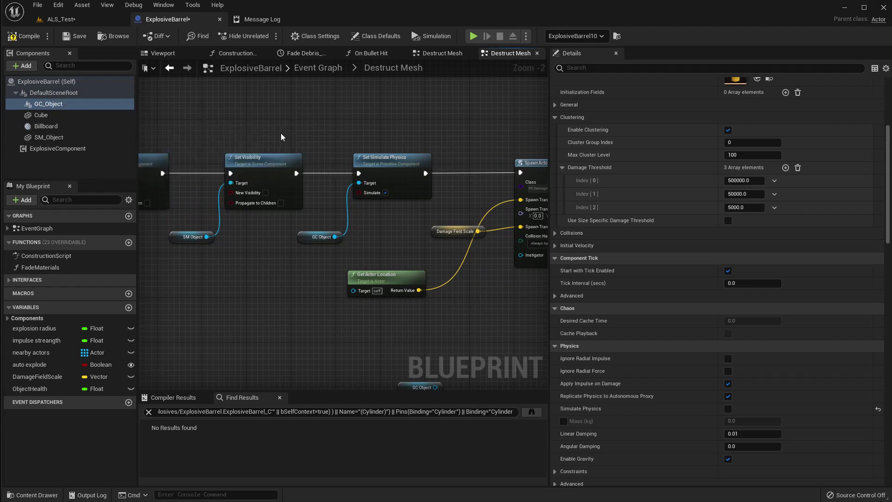
# Step: Check the Play In Editor log and the ALS_Test level, and return to the ExplosiveBarrel blueprint
pyautogui.click(262, 19)
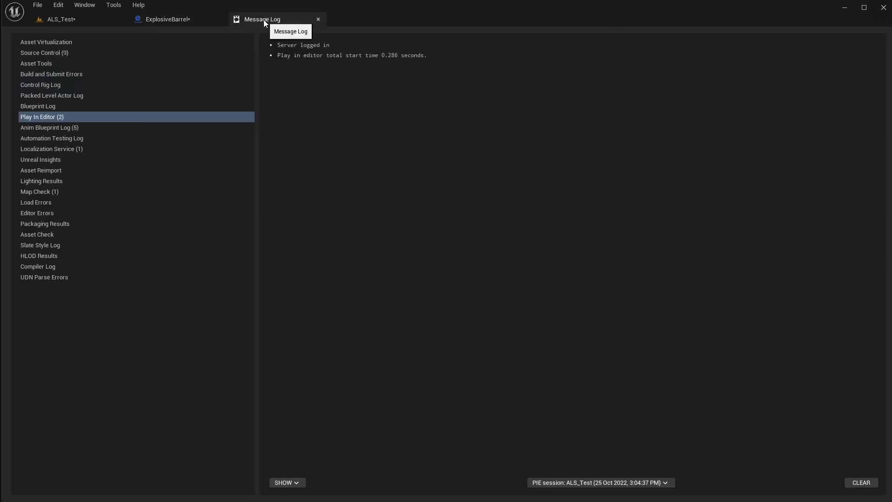
pyautogui.click(115, 22)
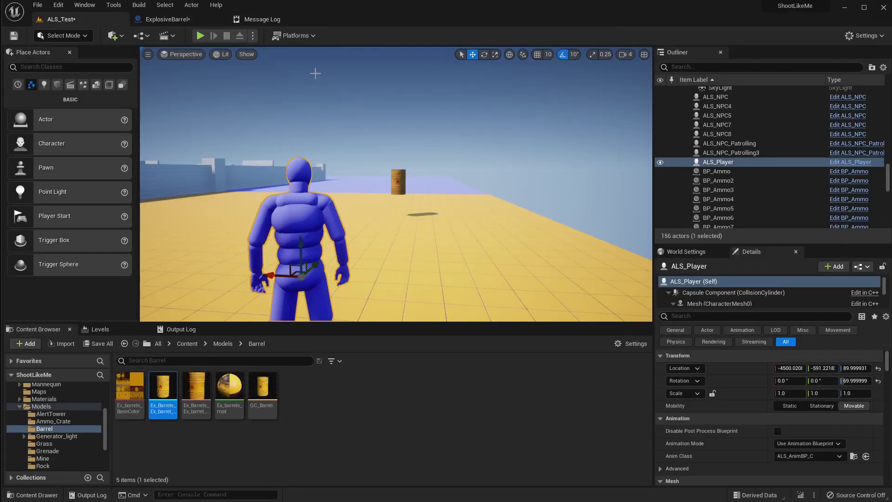
pyautogui.click(161, 19)
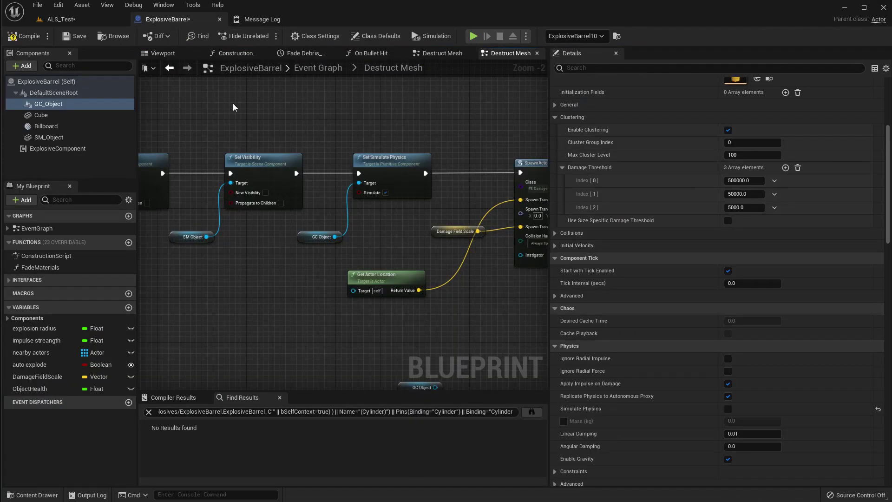
# Step: Move the Inputs node and both Set Visibility nodes with their object references away from Set Simulate Physics to open a gap
pyautogui.moveTo(236, 105); pyautogui.dragTo(258, 110, button='right')
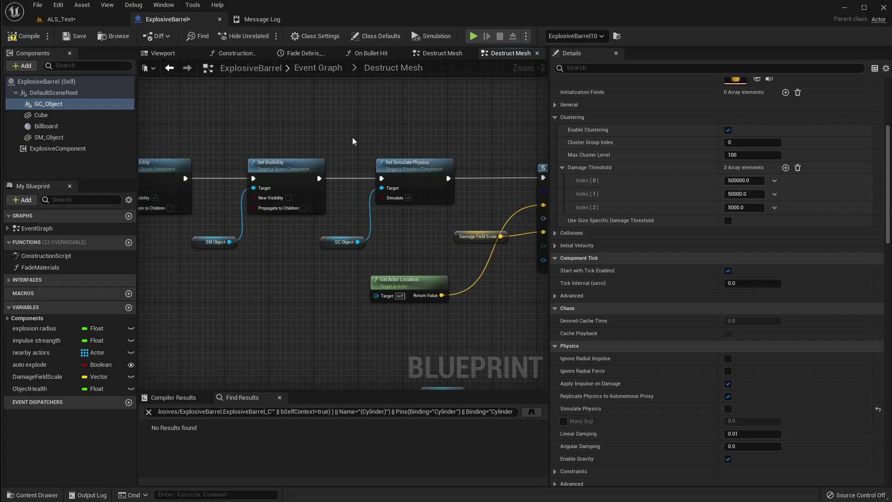
pyautogui.moveTo(346, 142); pyautogui.dragTo(548, 160, button='right')
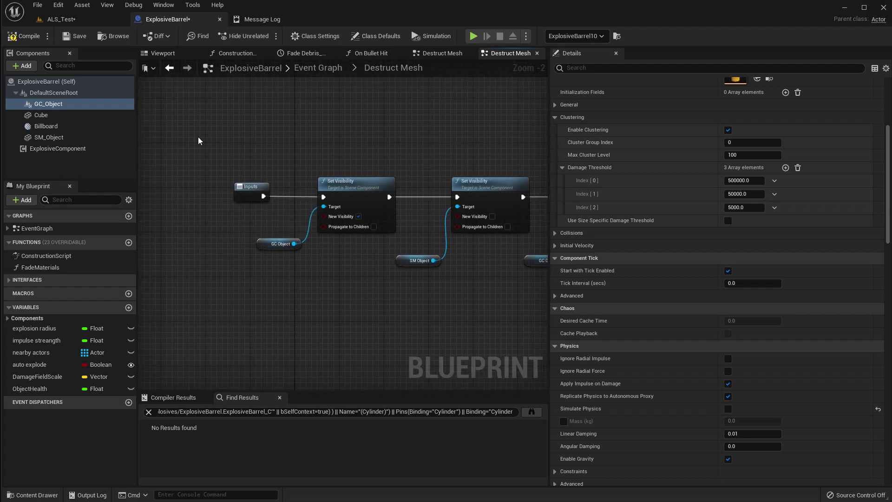
pyautogui.moveTo(207, 139); pyautogui.dragTo(333, 282)
pyautogui.scroll(-2, 287, 274)
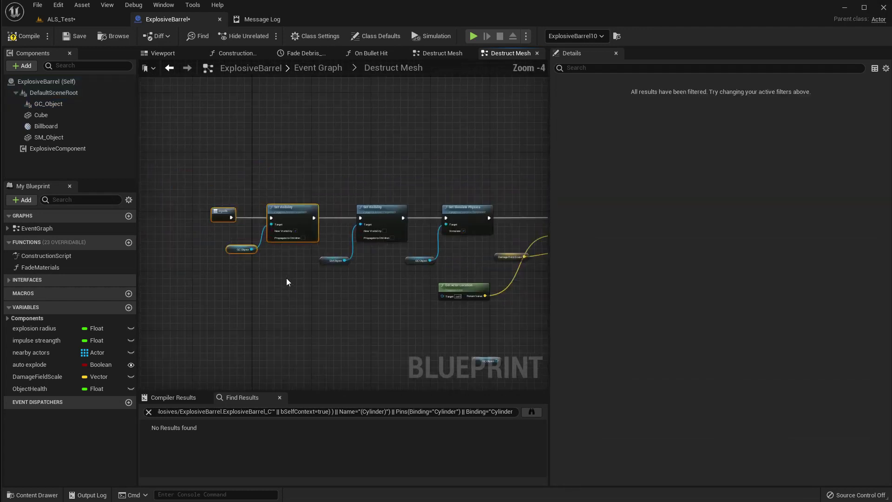
pyautogui.moveTo(192, 153); pyautogui.dragTo(379, 305)
pyautogui.moveTo(373, 217); pyautogui.dragTo(299, 216)
pyautogui.scroll(2, 283, 257)
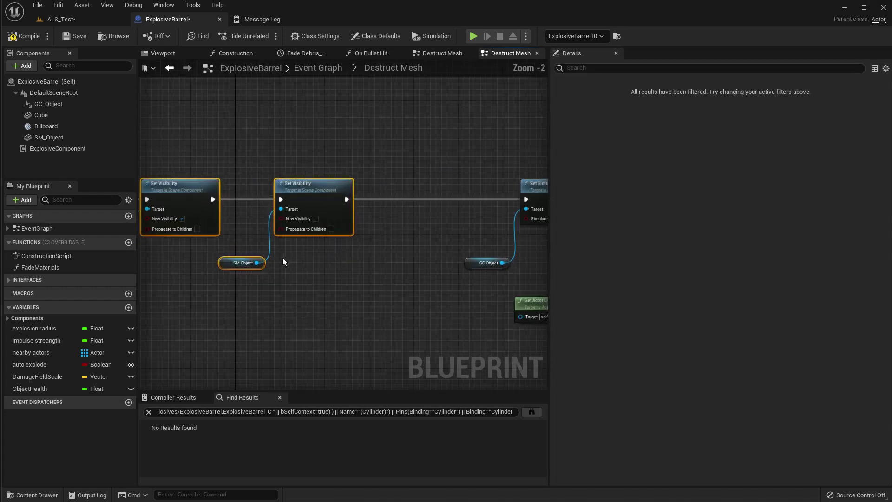
# Step: Create a Set Collision Enabled node from SM_Object with No Collision and wire it between SM_Object's Set Visibility and Set Simulate Physics
pyautogui.moveTo(257, 263); pyautogui.dragTo(308, 259)
pyautogui.write('set coll')
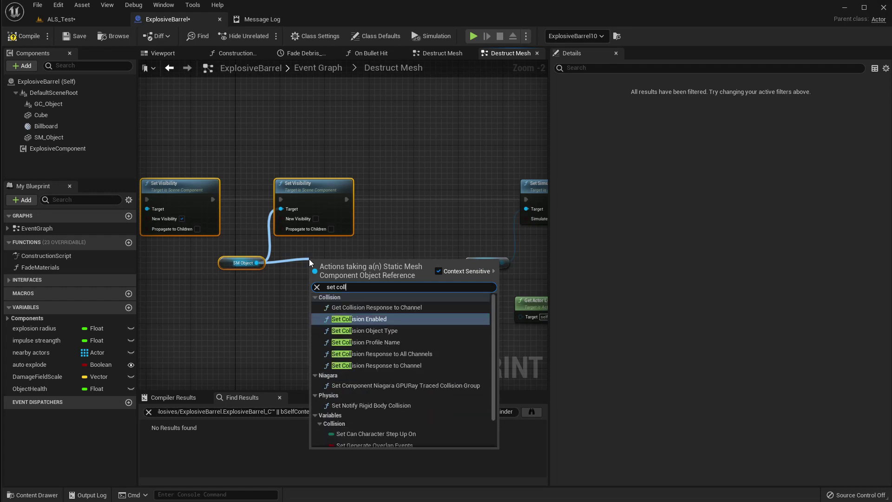
pyautogui.press('Return')
pyautogui.moveTo(368, 267); pyautogui.dragTo(417, 190)
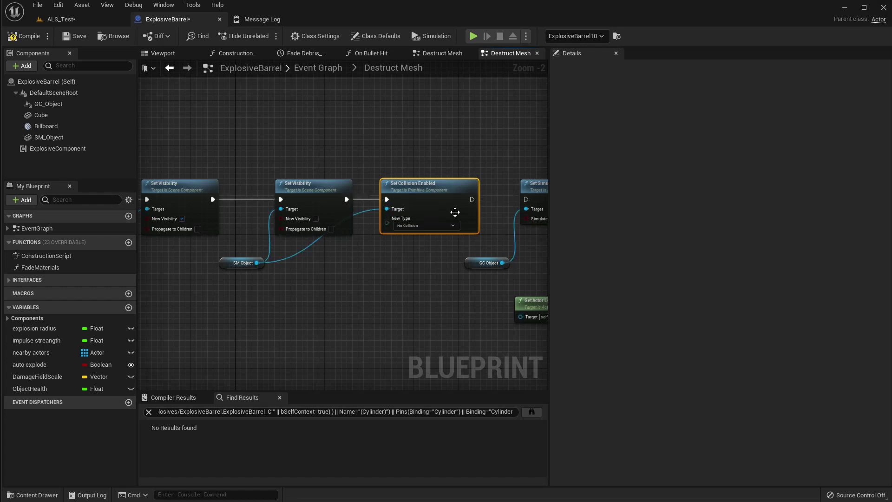
pyautogui.moveTo(472, 202); pyautogui.dragTo(525, 203)
# Step: Shift the nodes from Inputs through SM_Object's Set Collision Enabled away from Set Simulate Physics to make room for another node
pyautogui.scroll(-2, 432, 246)
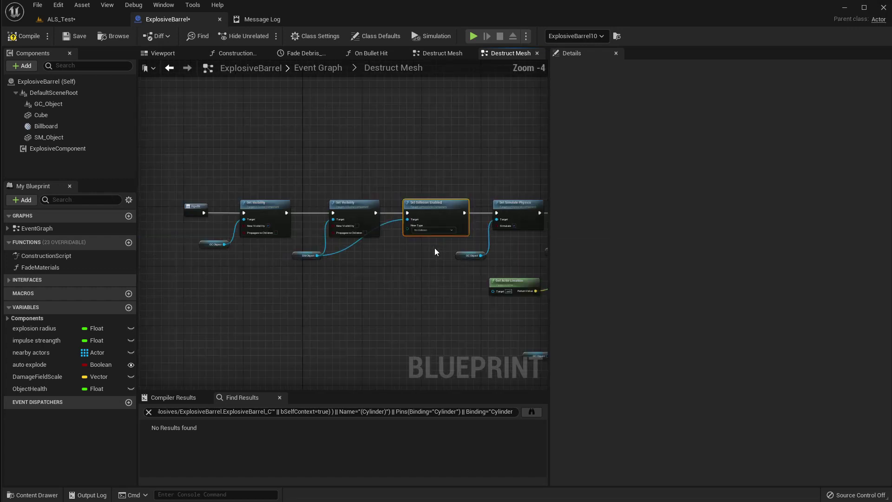
pyautogui.moveTo(178, 163); pyautogui.dragTo(426, 274)
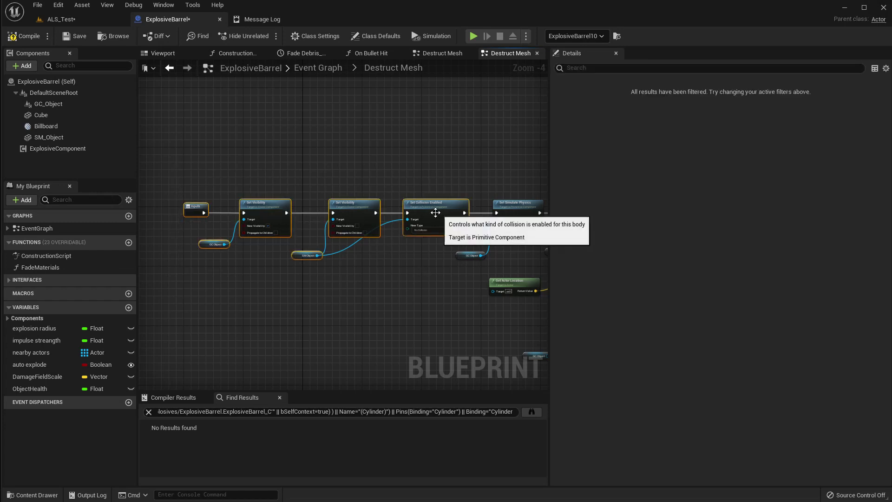
pyautogui.moveTo(434, 213); pyautogui.dragTo(380, 212)
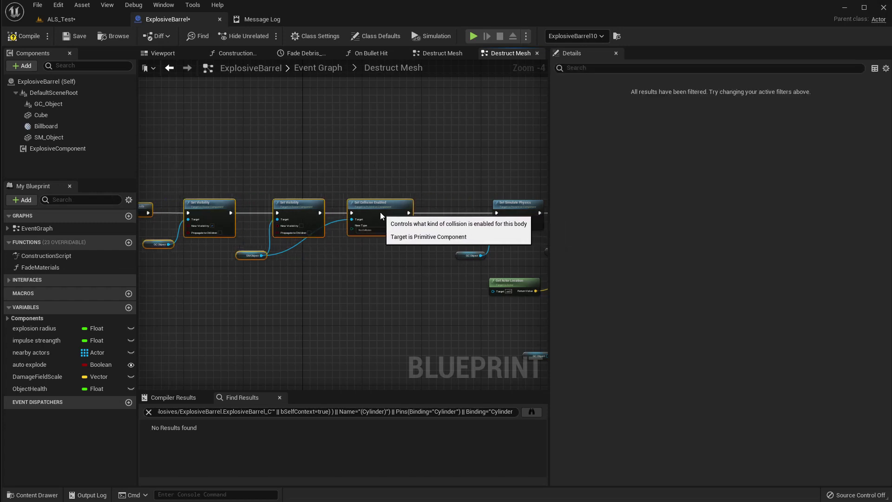
pyautogui.click(385, 263)
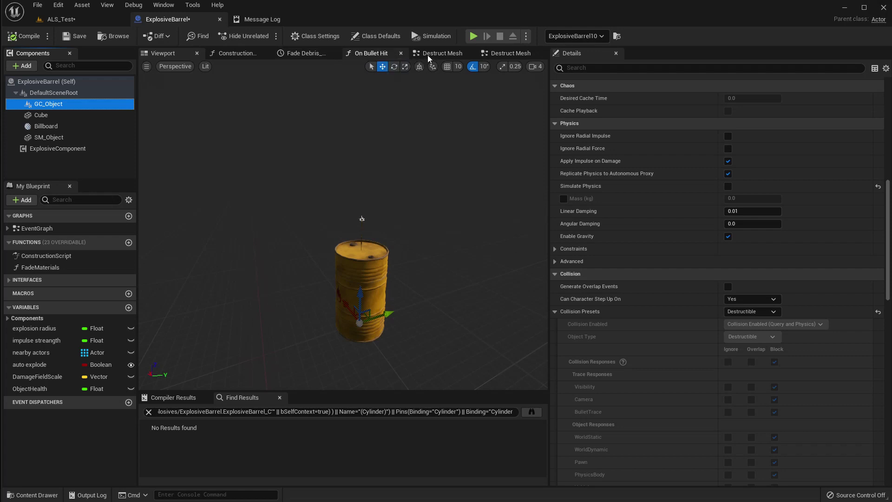
# Step: Create a Set Collision Enabled node from GC_Object in Destruct Mesh and set its type to Collision Enabled (Query and Physics)
pyautogui.click(502, 54)
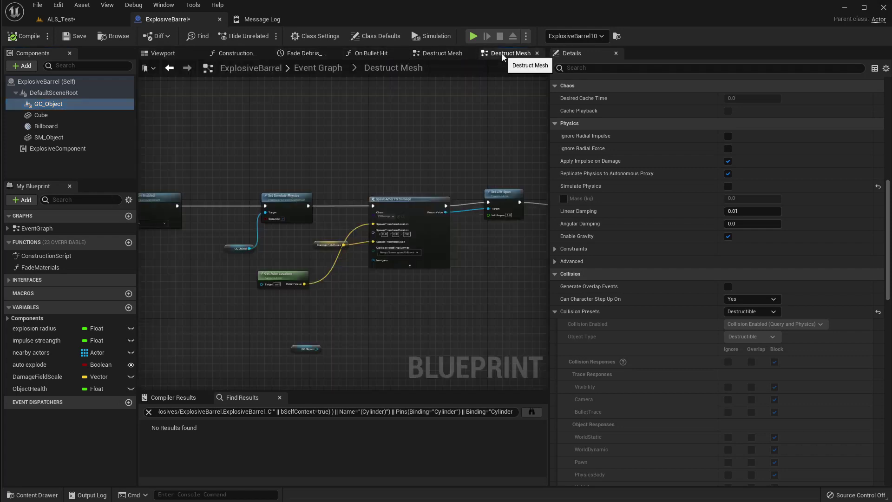
pyautogui.moveTo(381, 149); pyautogui.dragTo(507, 139, button='right')
pyautogui.scroll(1, 289, 253)
pyautogui.moveTo(289, 253); pyautogui.dragTo(335, 258, button='right')
pyautogui.moveTo(447, 239); pyautogui.dragTo(366, 244)
pyautogui.write('set coll')
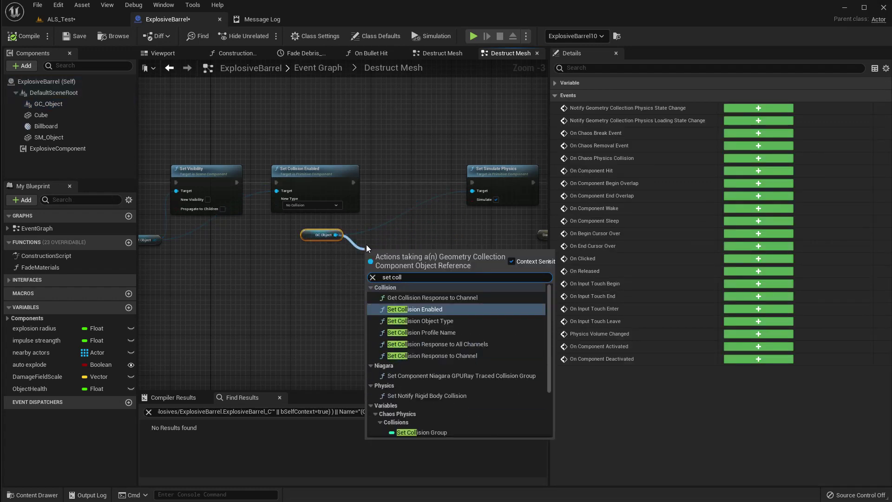
pyautogui.press('Return')
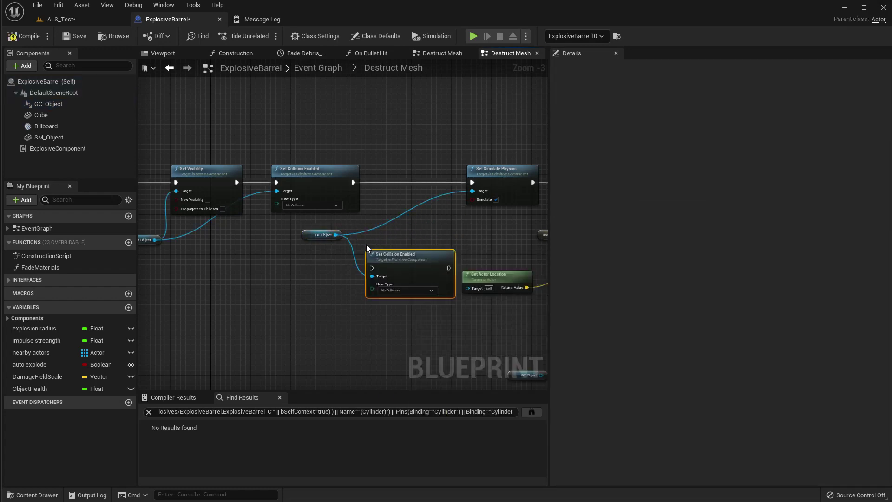
pyautogui.click(396, 291)
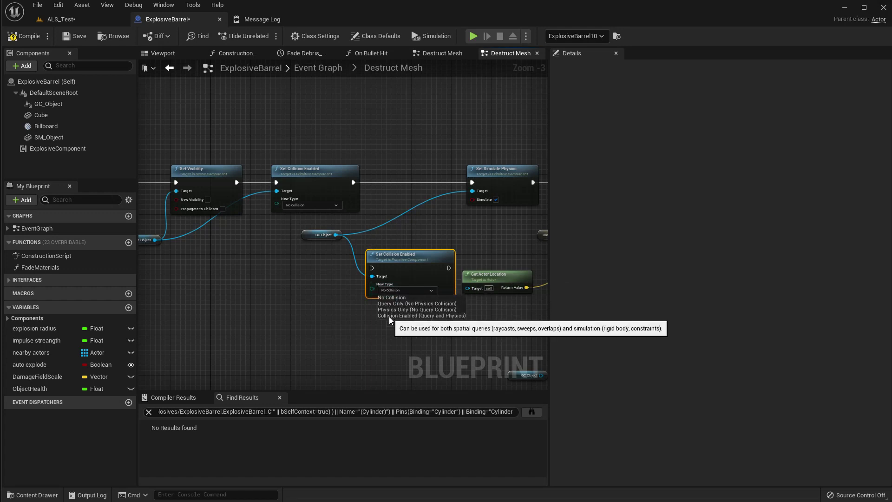
pyautogui.click(389, 316)
# Step: Wire GC_Object's Set Collision Enabled between SM_Object's Set Collision Enabled and Set Simulate Physics, and align it in the row
pyautogui.moveTo(372, 268); pyautogui.dragTo(353, 183)
pyautogui.moveTo(459, 268); pyautogui.dragTo(471, 184)
pyautogui.moveTo(408, 269); pyautogui.dragTo(406, 177)
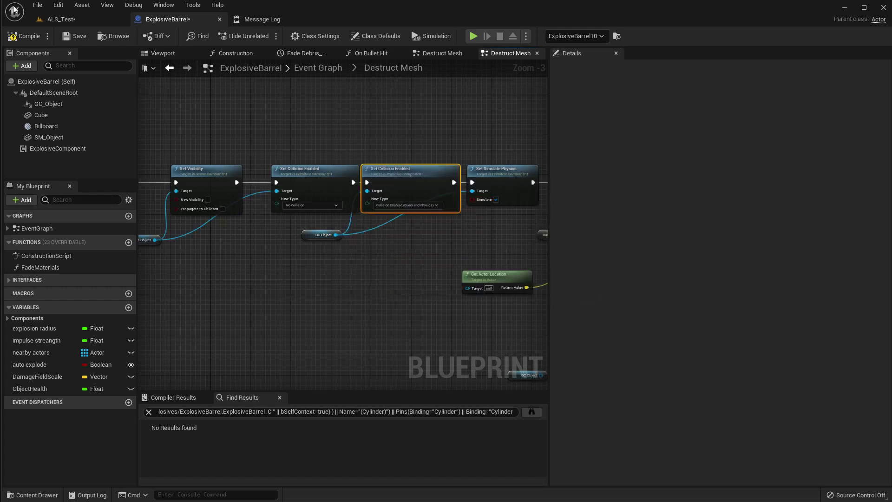
# Step: Play ALS_Test, equip the rifle and shoot the raised barrel, end the session, and inspect the physics warning in the Play In Editor log
pyautogui.click(55, 21)
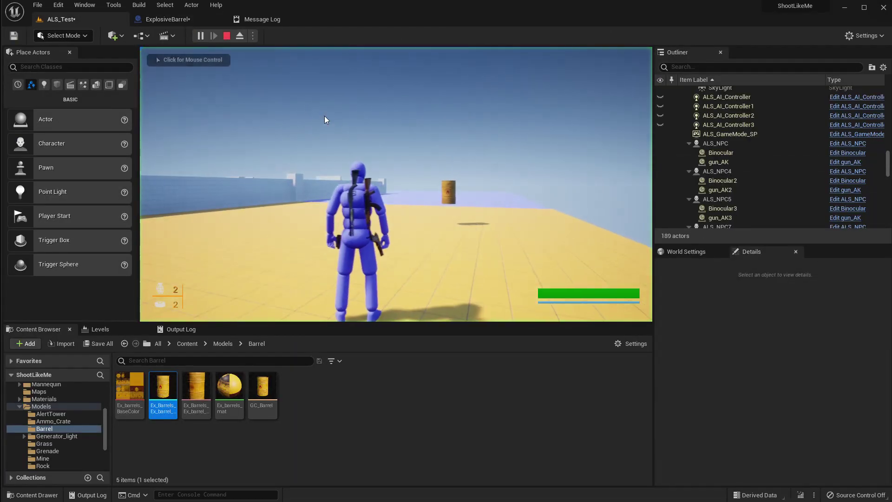
pyautogui.click(324, 116)
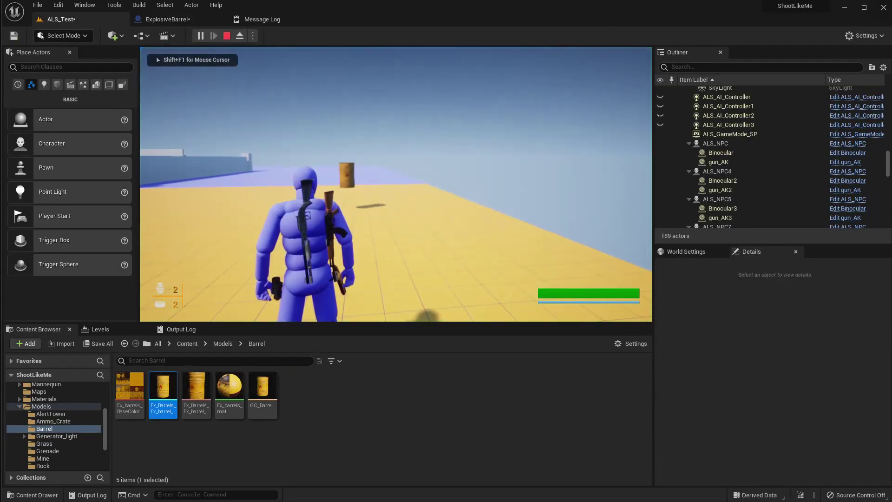
pyautogui.press('1')
pyautogui.click(396, 184)
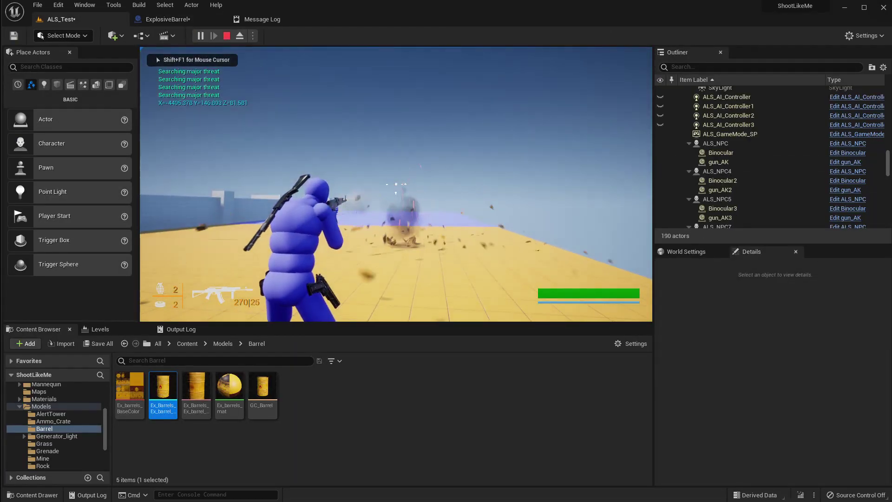
pyautogui.press('Escape')
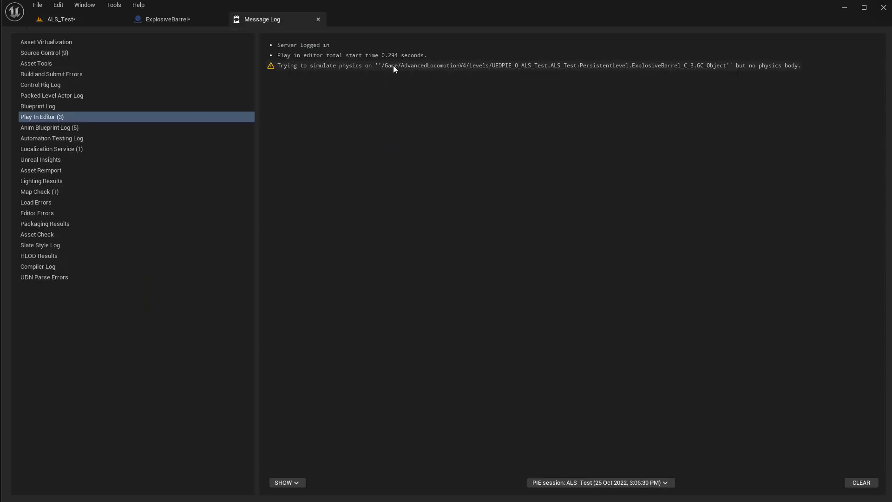
pyautogui.click(454, 65)
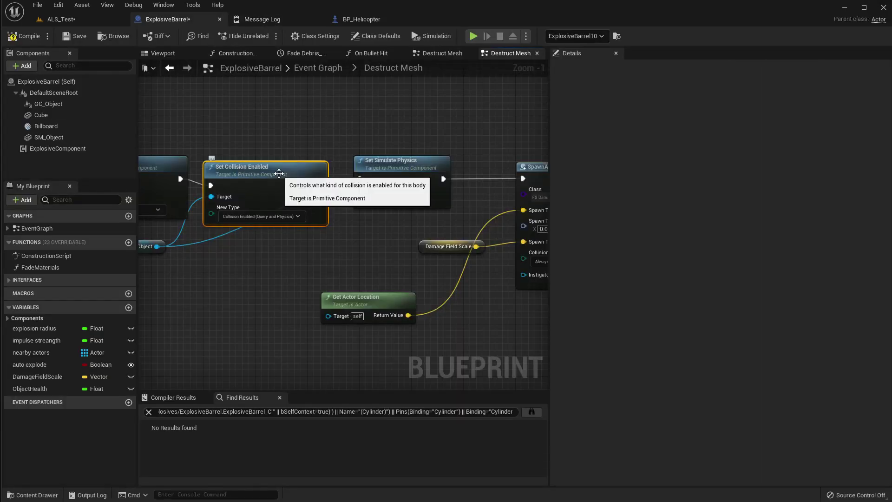
# Step: Delete GC_Object's Set Collision Enabled and Set Simulate Physics nodes, and wire SM_Object's Set Collision Enabled directly to SpawnActor FS Damage
pyautogui.moveTo(250, 118); pyautogui.dragTo(381, 183)
pyautogui.press('Delete')
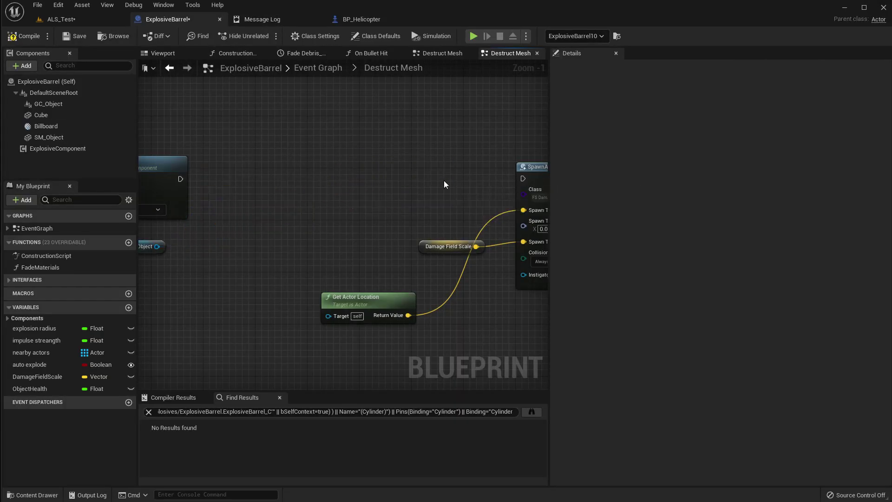
pyautogui.moveTo(523, 179); pyautogui.dragTo(183, 180)
pyautogui.moveTo(191, 126); pyautogui.dragTo(298, 129, button='right')
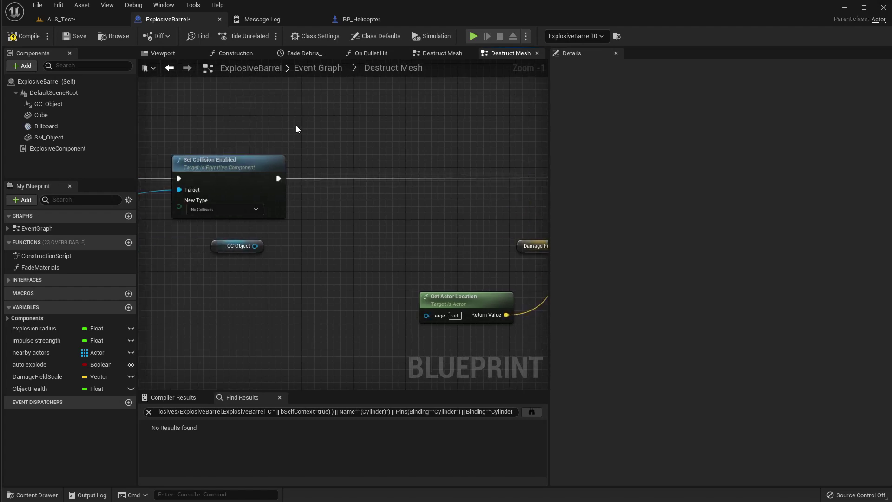
# Step: Turn on Simulate Physics for the GC_Object component and turn off its Start with Tick Enabled option
pyautogui.click(297, 124)
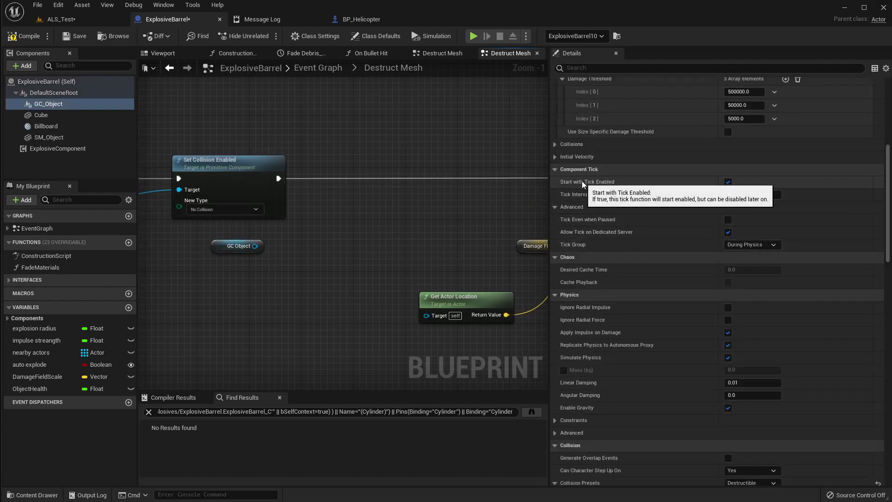
pyautogui.click(728, 182)
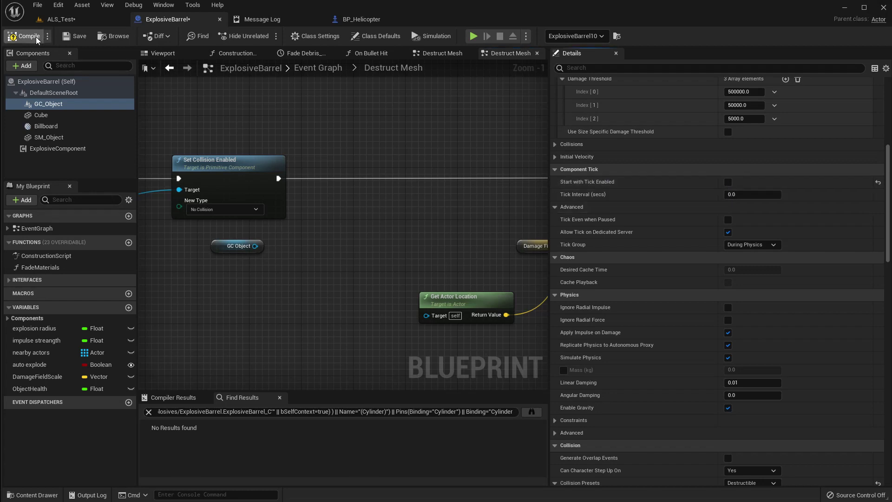
# Step: Play ALS_Test full screen, equip the rifle and shoot the raised barrel to test GC_Object's new physics setting, and end the session
pyautogui.click(55, 21)
pyautogui.moveTo(403, 171); pyautogui.dragTo(432, 188, button='right')
pyautogui.press('F11')
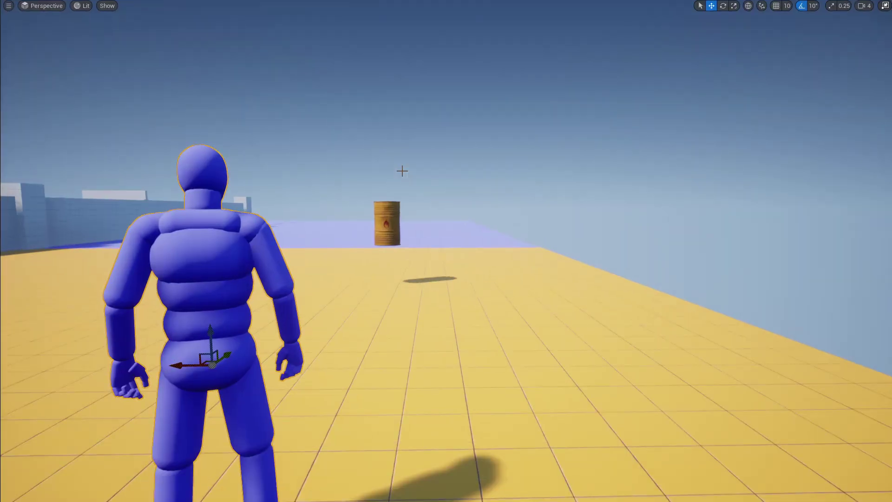
pyautogui.hotkey('alt', 'p')
pyautogui.click(403, 171)
pyautogui.press('1')
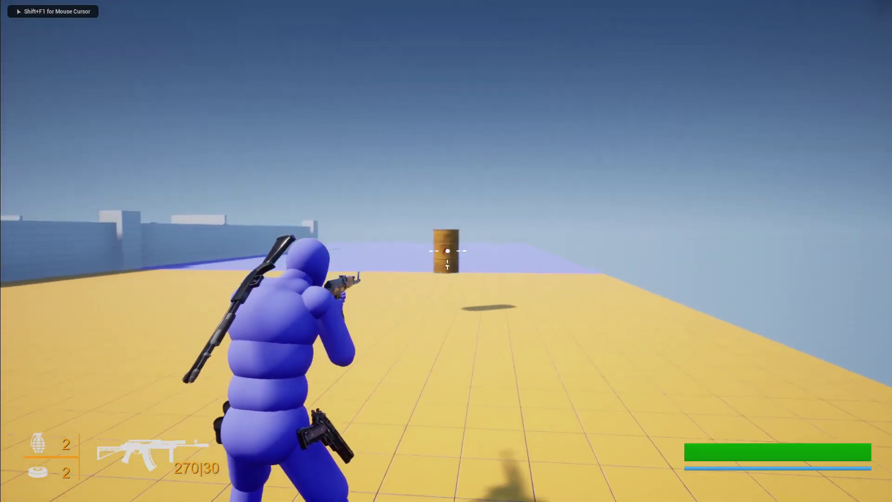
pyautogui.click(447, 251)
pyautogui.click(447, 251)
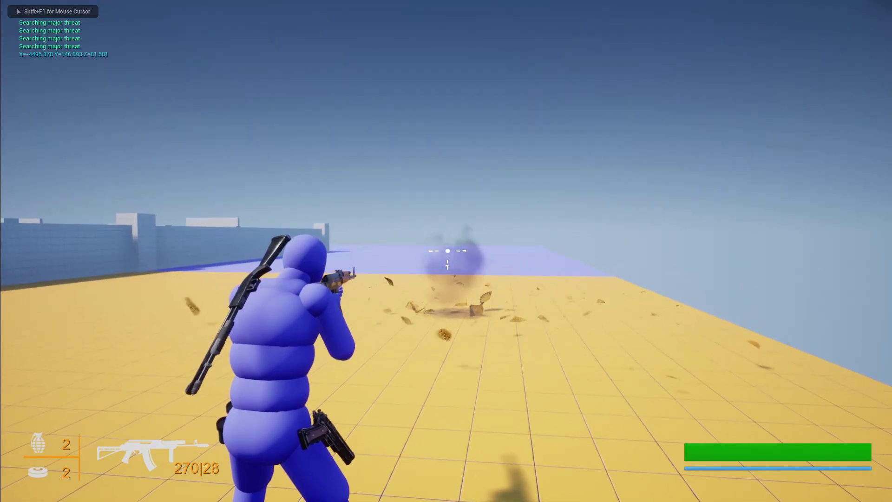
pyautogui.press('Escape')
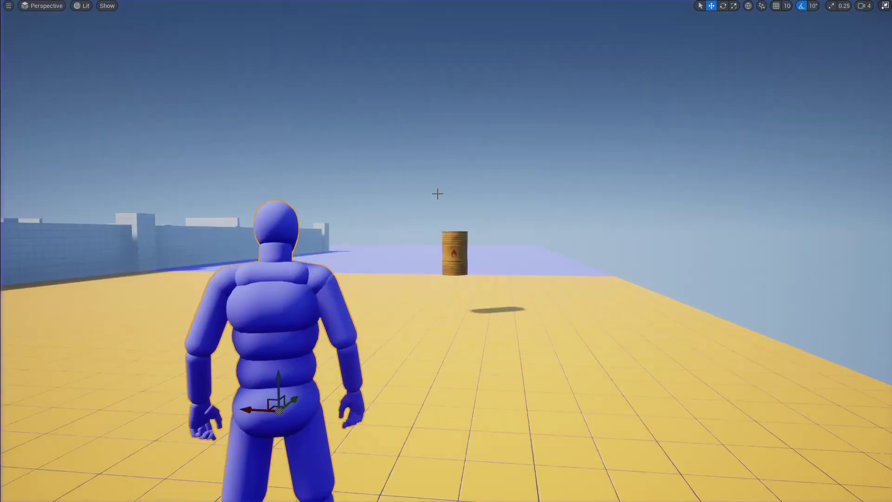
pyautogui.press('F11')
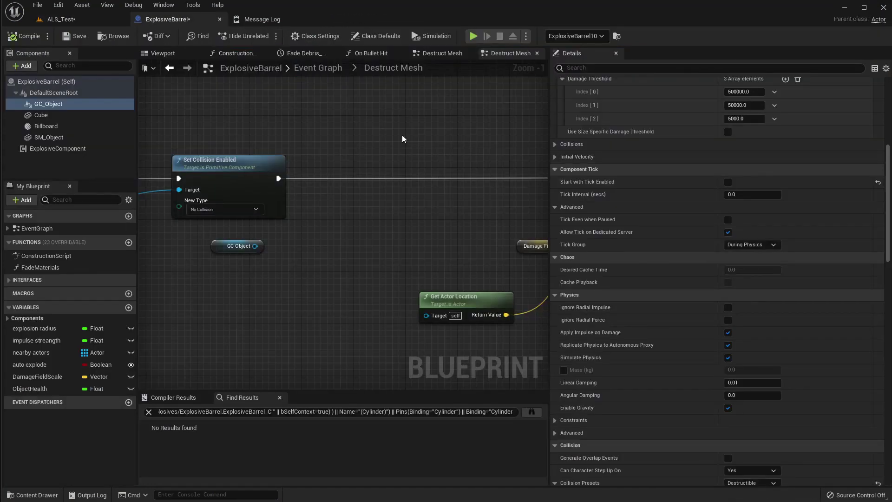
# Step: Delete the unconnected GC Object reference node below SM_Object's Set Collision Enabled in the Destruct Mesh graph
pyautogui.moveTo(402, 139); pyautogui.dragTo(493, 161, button='right')
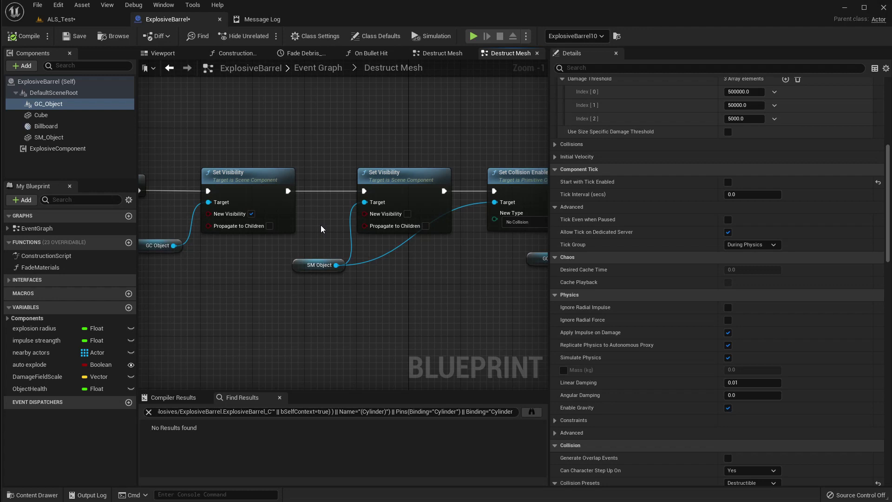
pyautogui.moveTo(480, 116)
pyautogui.mouseDown(button='right')
pyautogui.moveTo(251, 117)
pyautogui.moveTo(139, 105)
pyautogui.moveTo(593, 113)
pyautogui.moveTo(475, 116)
pyautogui.mouseUp(button='right')
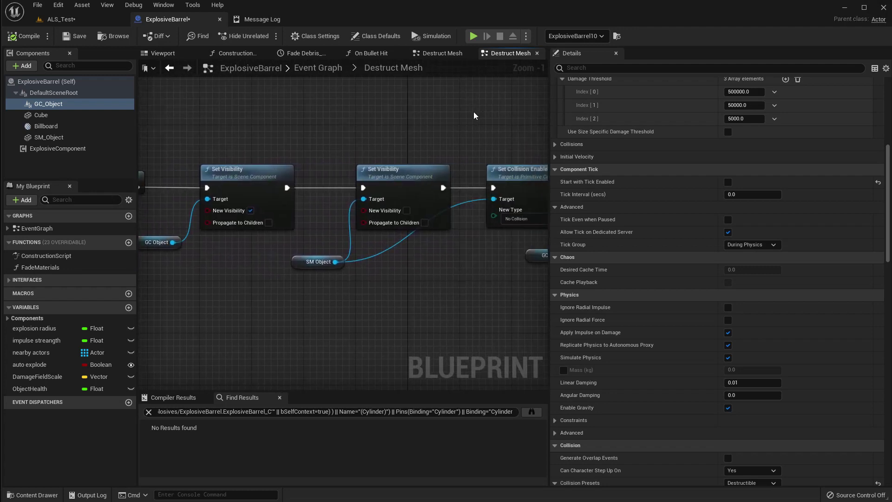
pyautogui.moveTo(473, 111); pyautogui.dragTo(347, 105, button='right')
pyautogui.scroll(-2, 348, 105)
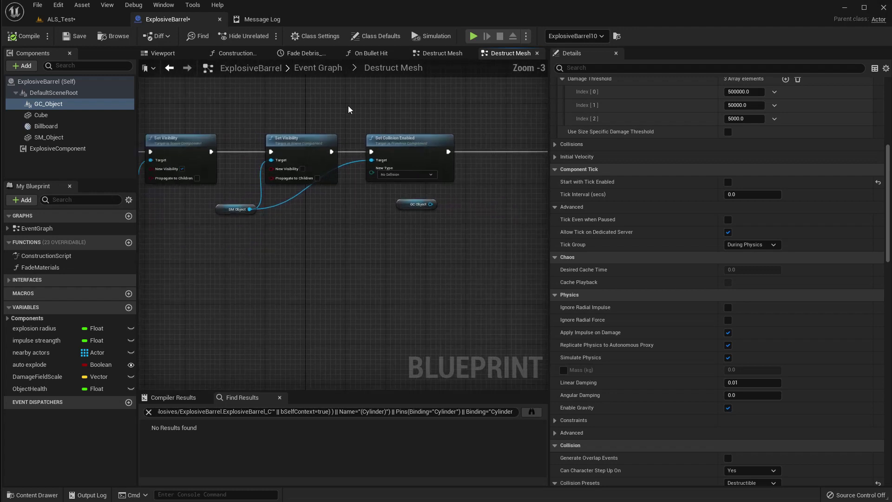
pyautogui.moveTo(459, 248); pyautogui.dragTo(386, 209)
pyautogui.press('Delete')
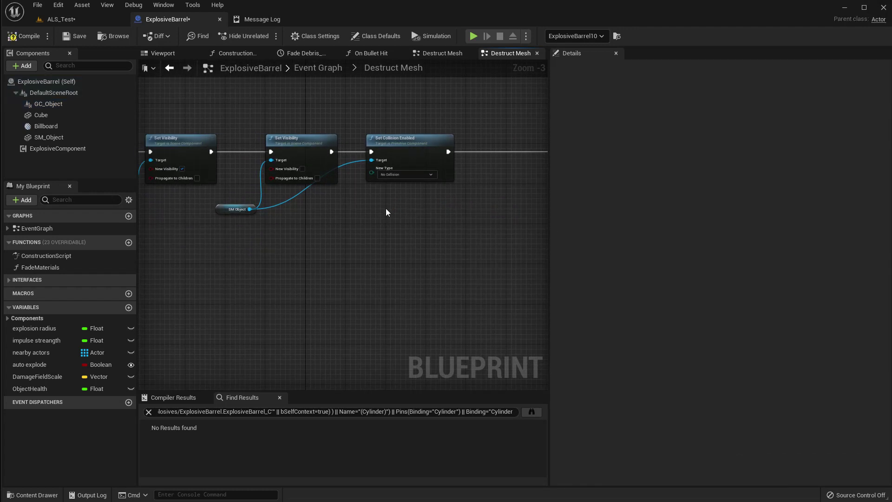
# Step: Attach the GC_Object component to SM_Object as its child in the ExplosiveBarrel component hierarchy
pyautogui.click(167, 57)
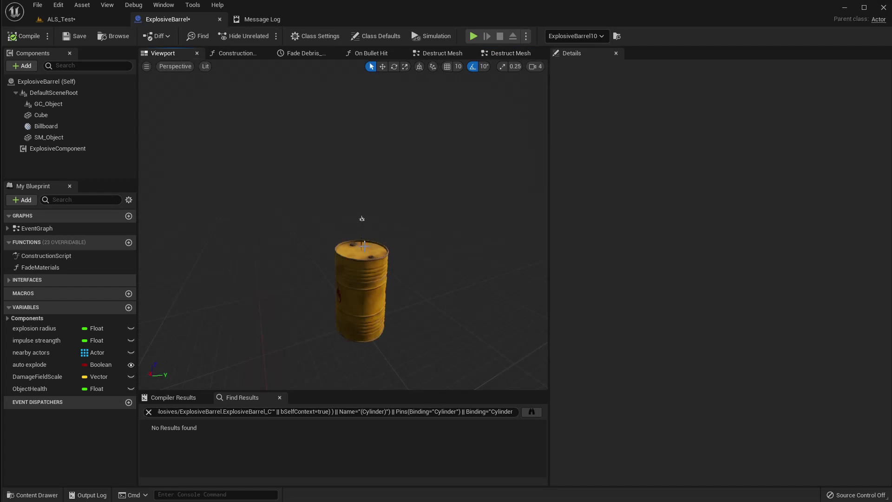
pyautogui.click(47, 104)
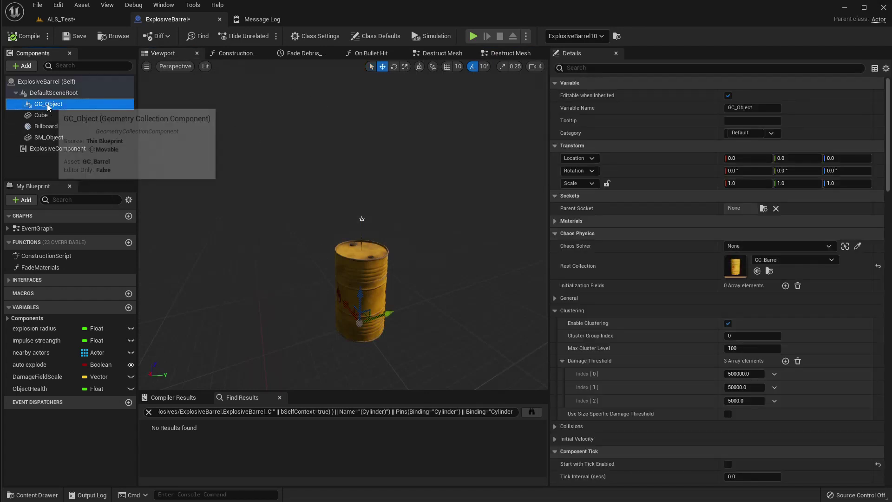
pyautogui.moveTo(49, 104); pyautogui.dragTo(49, 139)
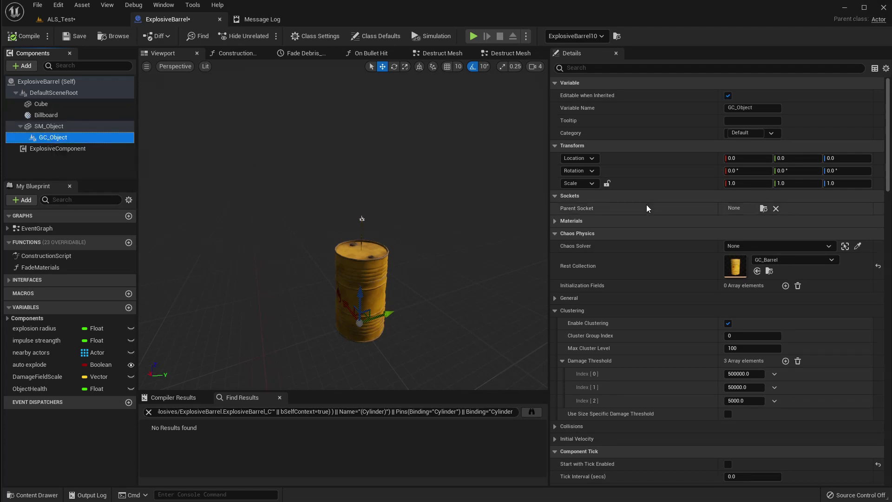
# Step: Play ALS_Test full screen and shoot the raised barrel with the rifle to test the new component hierarchy, and end the session
pyautogui.click(72, 20)
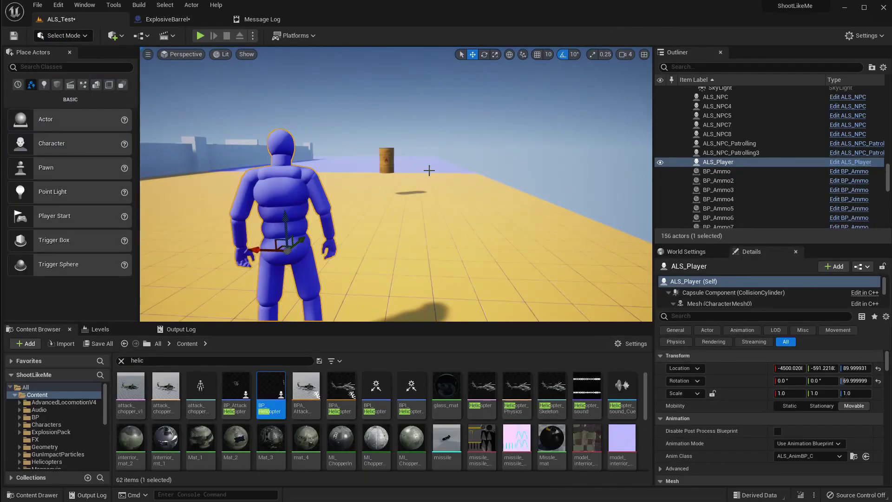
pyautogui.press('F11')
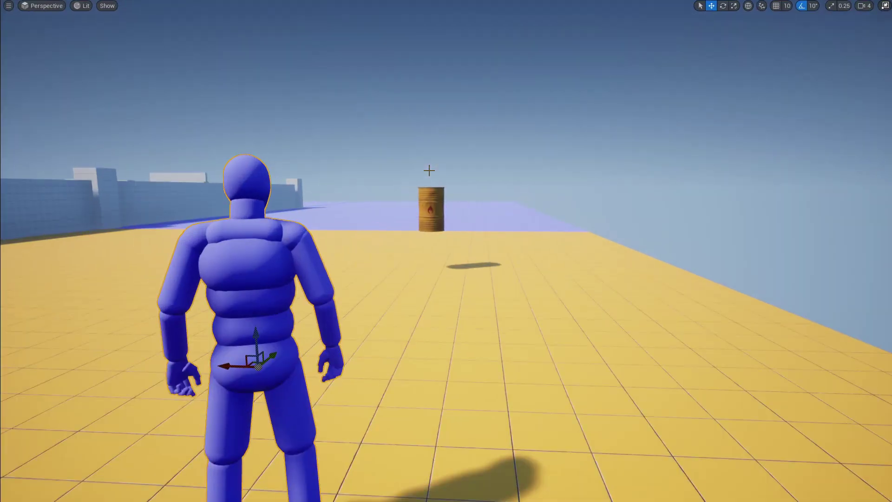
pyautogui.hotkey('alt', 'p')
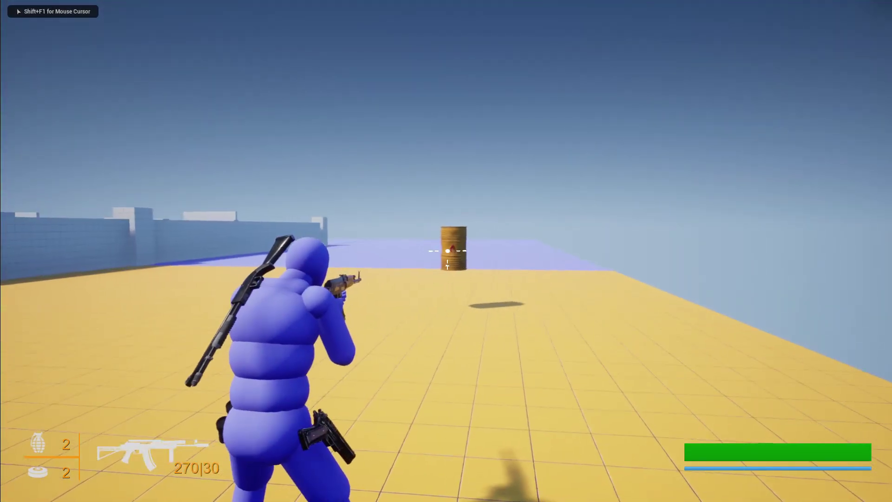
pyautogui.click(447, 251)
pyautogui.click(448, 251)
pyautogui.press('Escape')
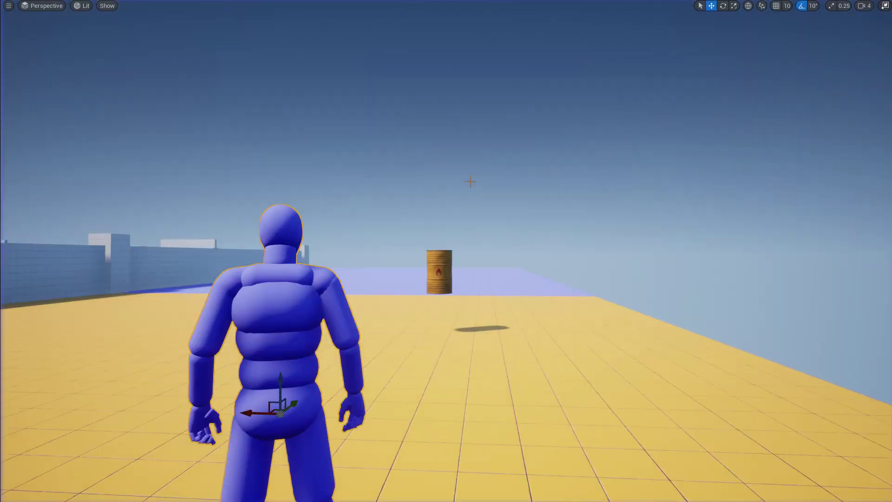
# Step: Lower ExplosiveBarrel3 to the floor at about Z 0.4 and shoot it with the rifle in two play sessions
pyautogui.click(446, 265)
pyautogui.moveTo(437, 257); pyautogui.dragTo(439, 296)
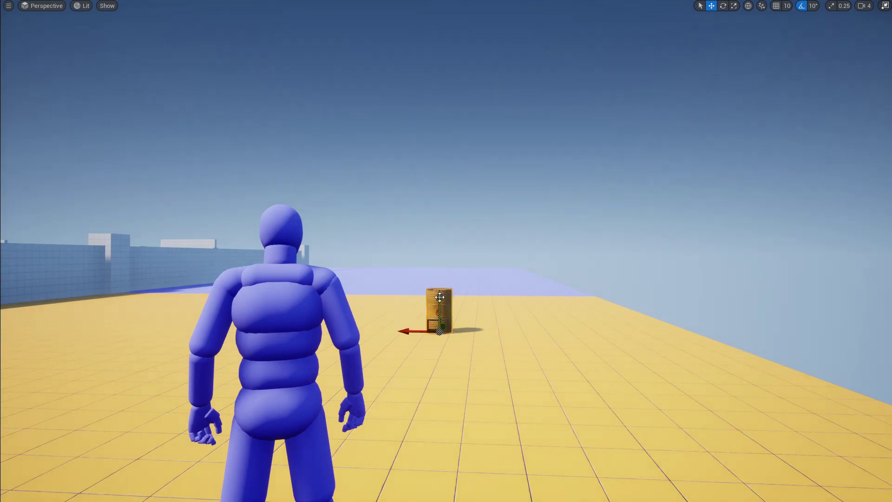
pyautogui.hotkey('alt', 'p')
pyautogui.press('1')
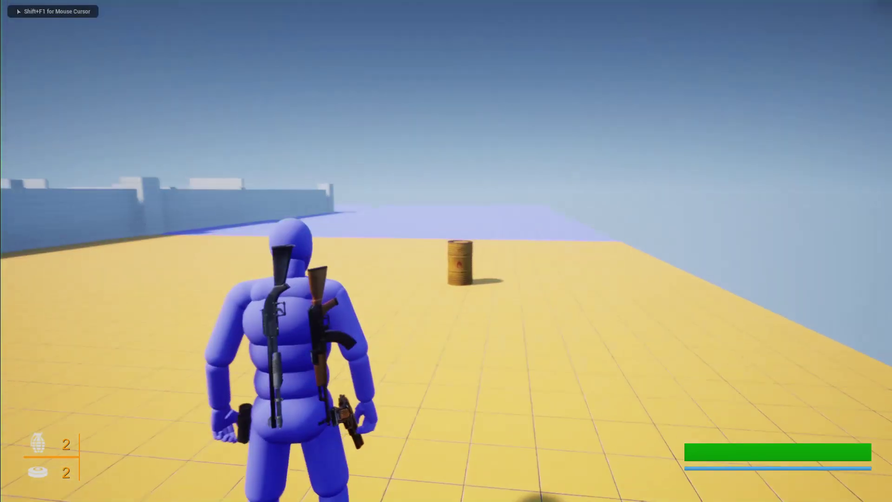
pyautogui.click(446, 251)
pyautogui.click(448, 251)
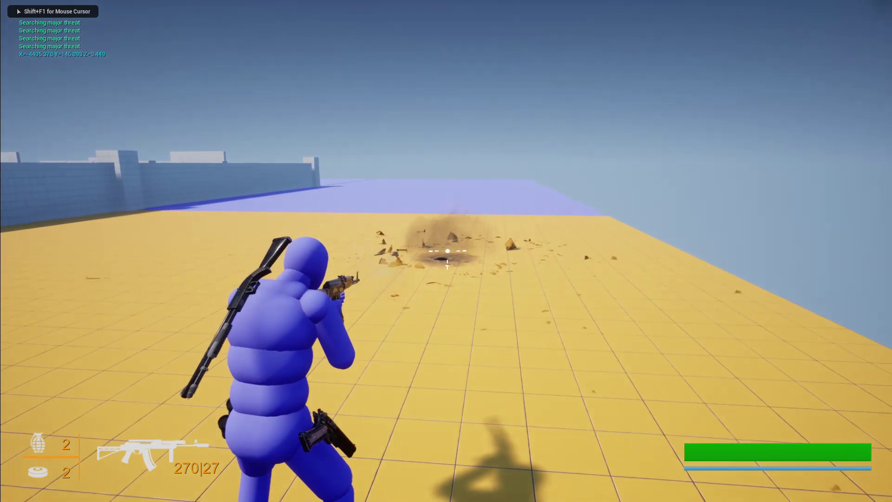
pyautogui.press('Escape')
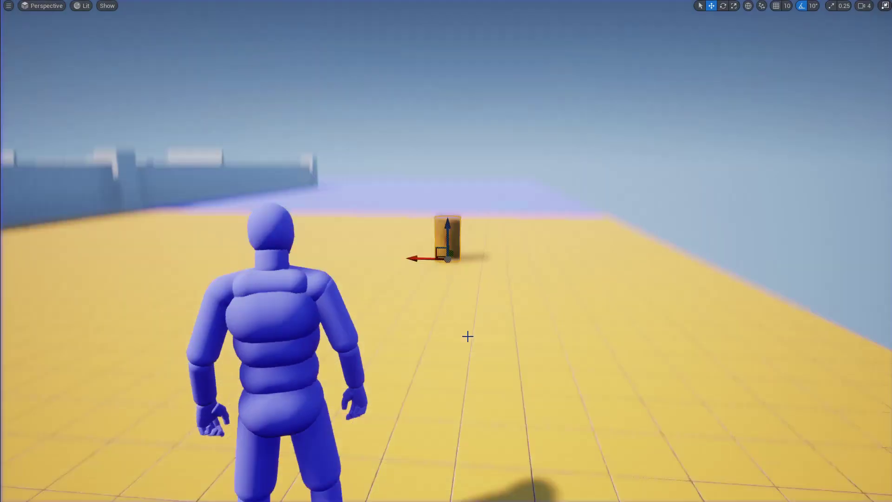
pyautogui.hotkey('alt', 'p')
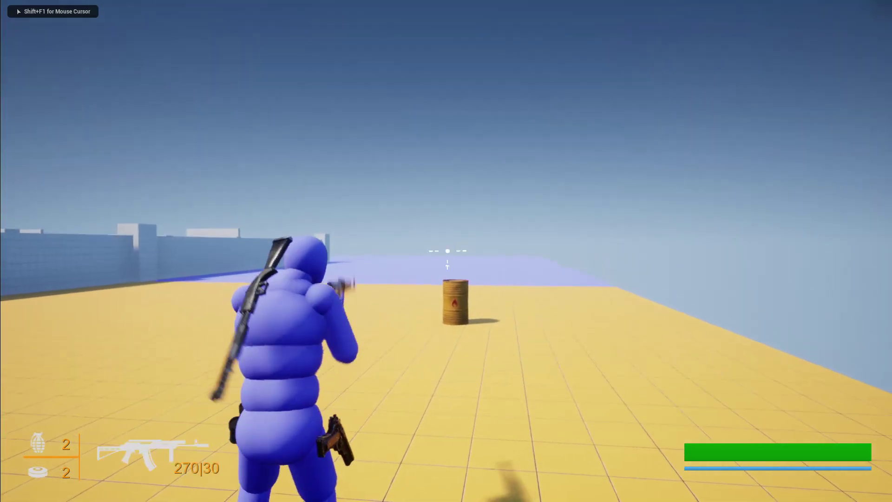
pyautogui.click(447, 251)
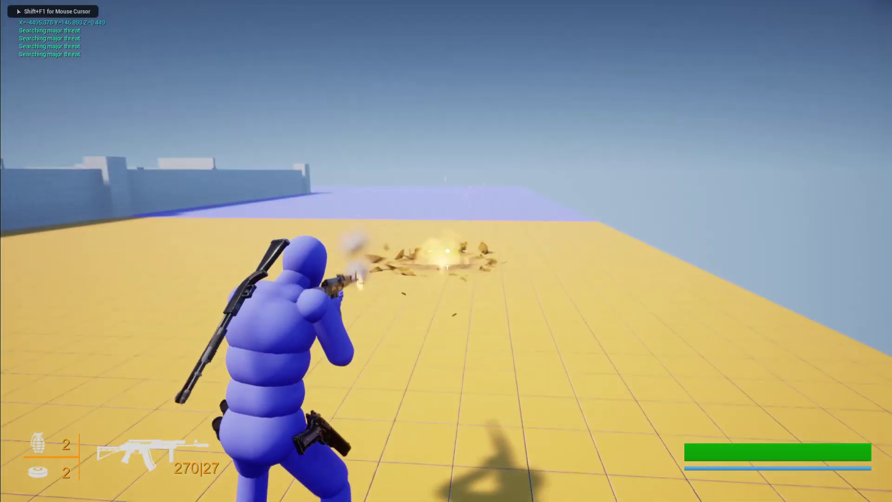
pyautogui.click(447, 251)
pyautogui.press('Escape')
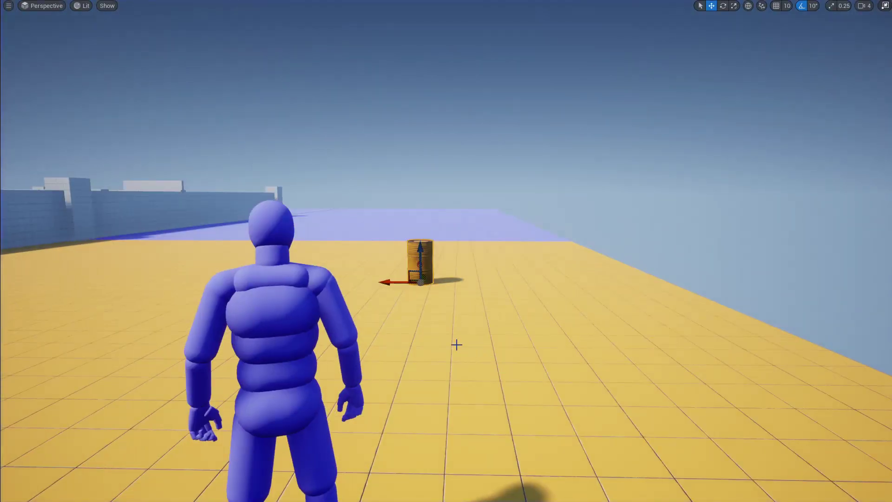
# Step: Raise ExplosiveBarrel3 into the air to about Z 161, shoot it in a play session, and end the session
pyautogui.moveTo(422, 255); pyautogui.dragTo(423, 177)
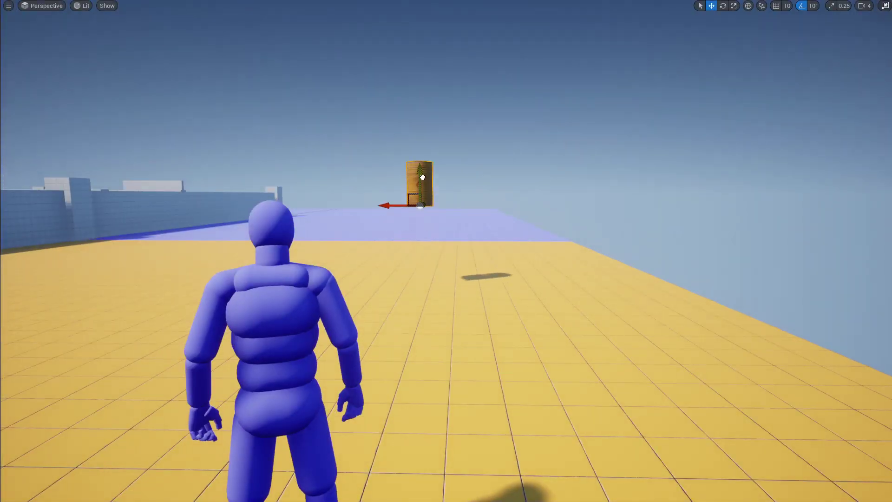
pyautogui.hotkey('alt', 'p')
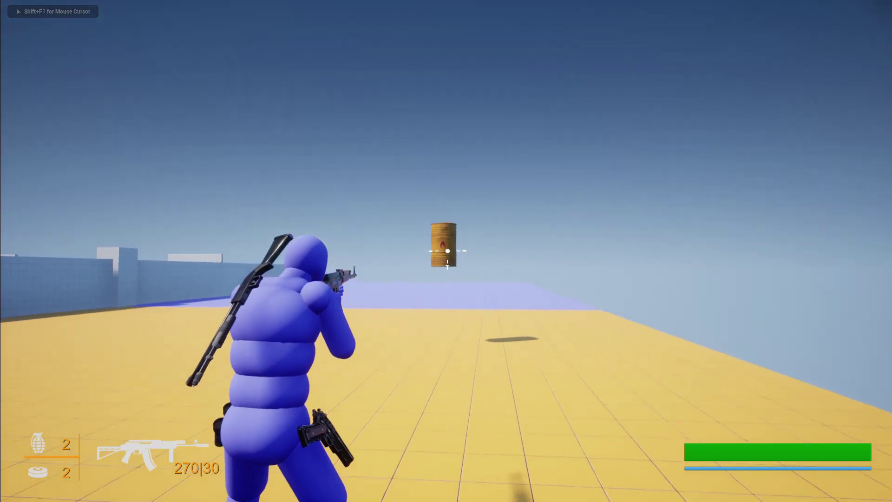
pyautogui.click(448, 251)
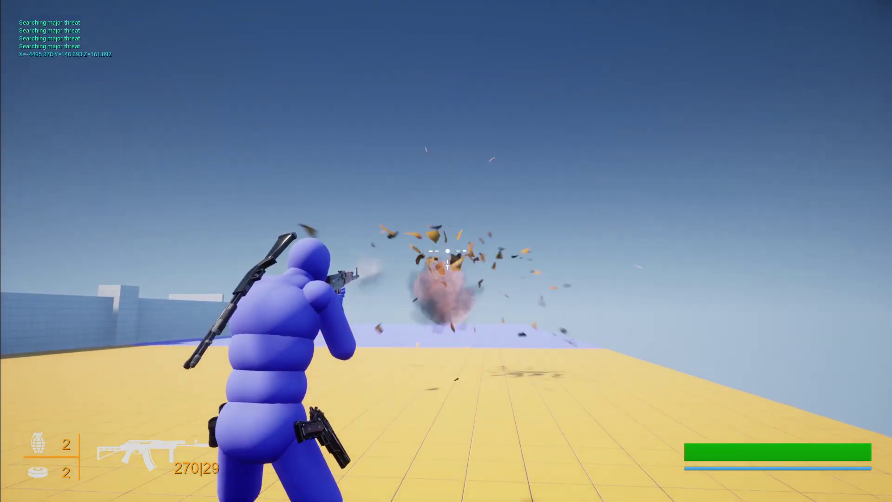
pyautogui.press('Escape')
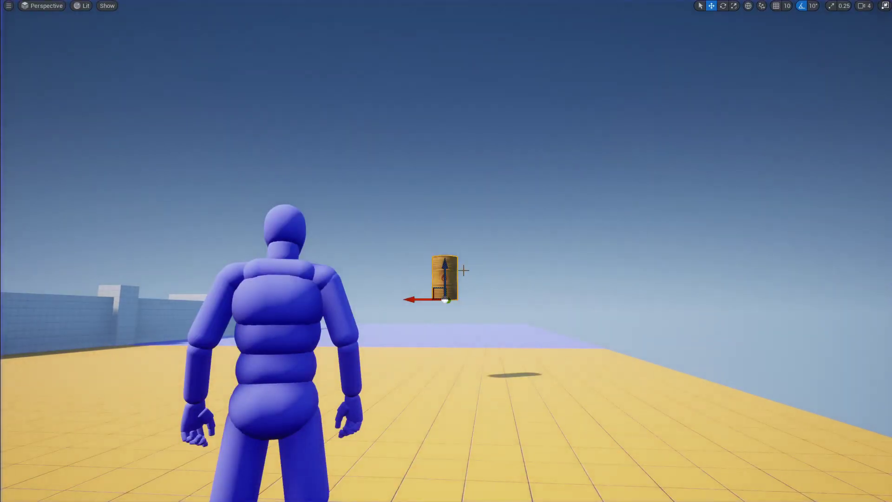
# Step: Put ExplosiveBarrel3 back on the floor at about Z 1, play the level, shoot it with the rifle, and end the session
pyautogui.moveTo(443, 257); pyautogui.dragTo(444, 339)
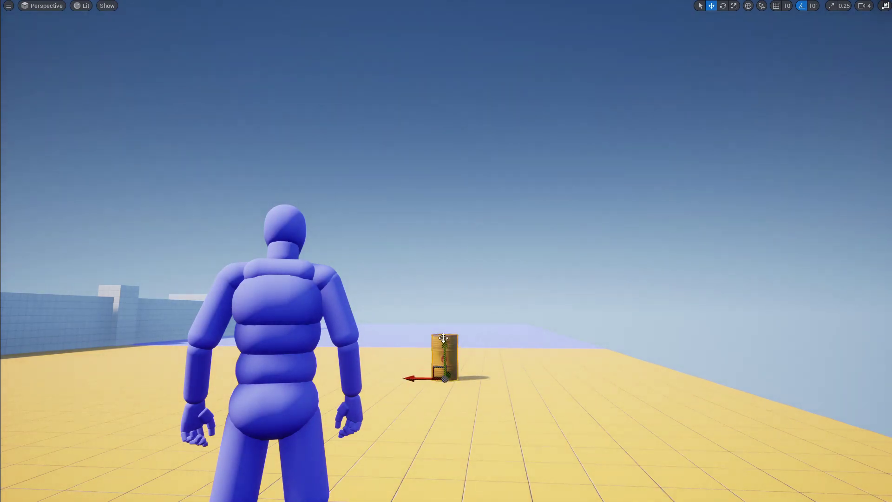
pyautogui.hotkey('alt', 'p')
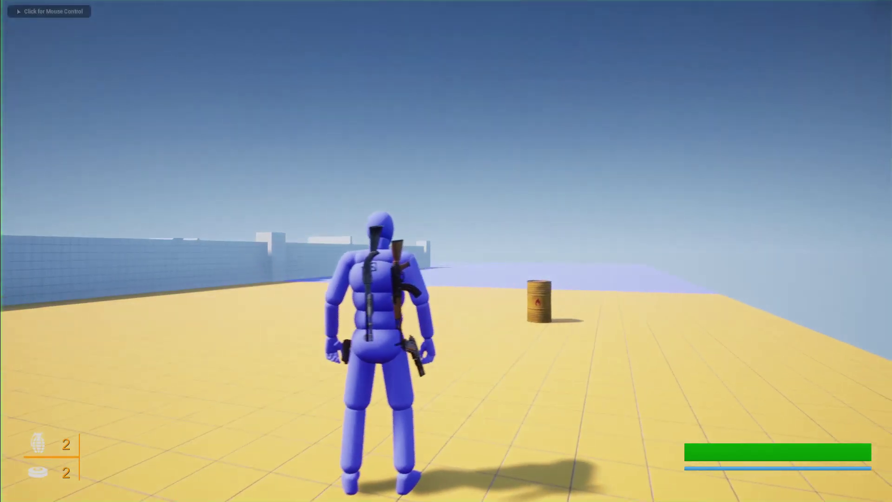
pyautogui.press('1')
pyautogui.click(447, 251)
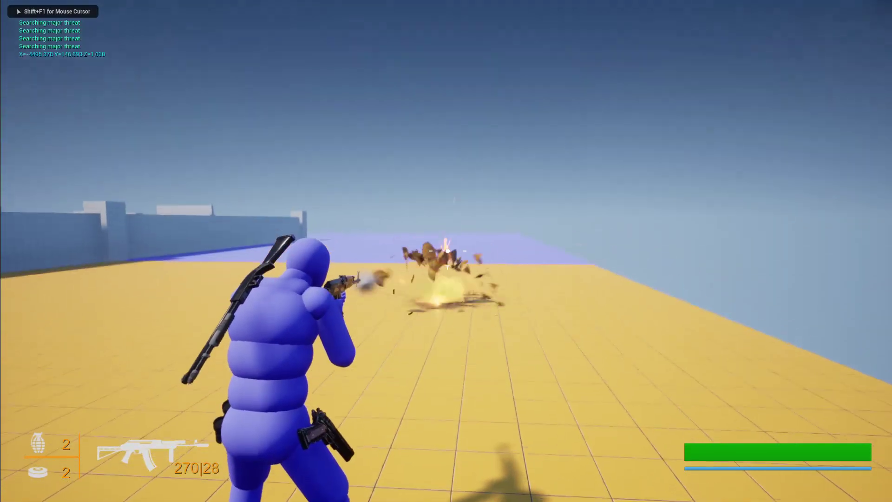
pyautogui.click(448, 251)
pyautogui.press('Escape')
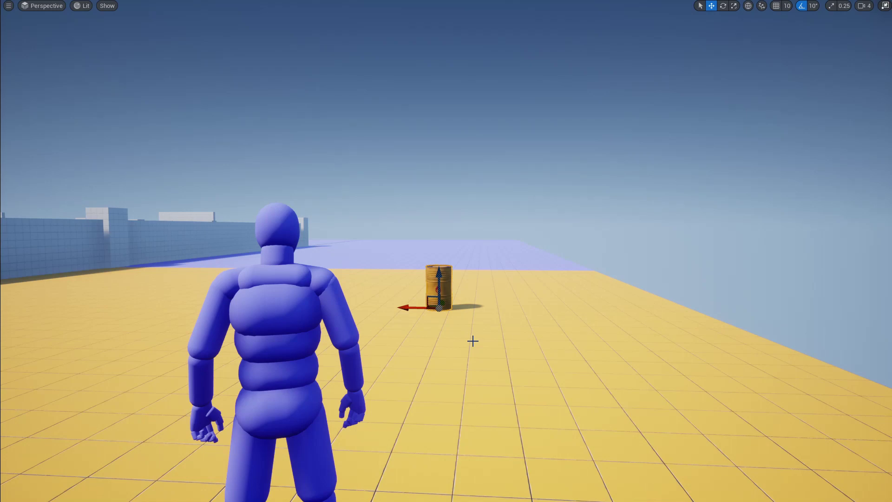
# Step: Leave the full-screen viewport, clear the asset search and locate ExplosiveBarrel3's blueprint in the Content/BP/Explosives folder
pyautogui.moveTo(537, 162); pyautogui.dragTo(623, 165, button='right')
pyautogui.moveTo(562, 206); pyautogui.dragTo(536, 213, button='right')
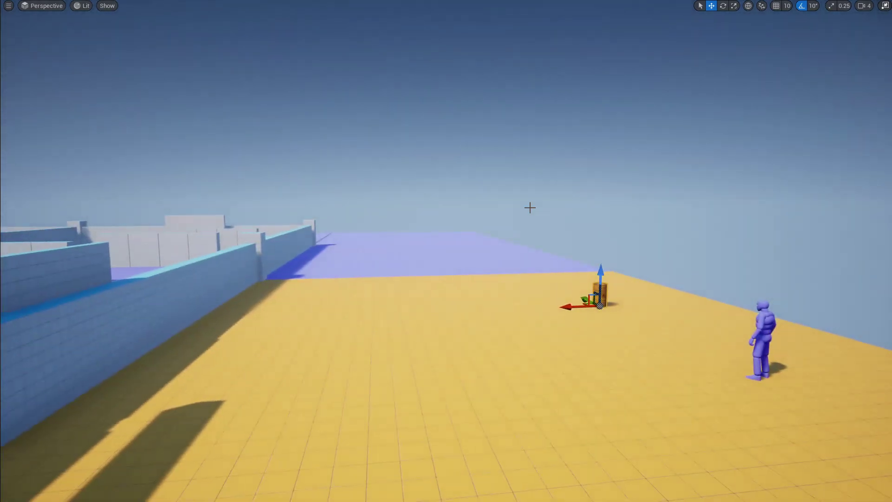
pyautogui.press('F11')
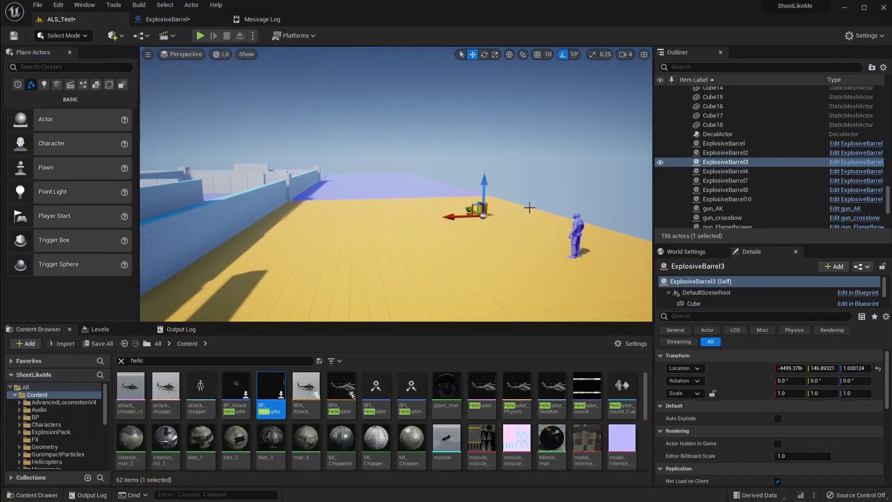
pyautogui.click(52, 432)
pyautogui.scroll(-3, 59, 433)
pyautogui.click(122, 362)
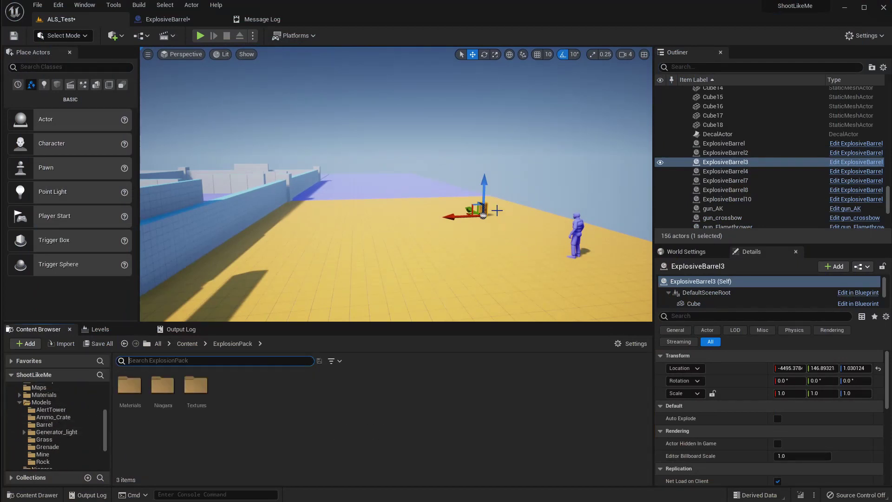
pyautogui.rightClick(485, 210)
pyautogui.click(511, 229)
pyautogui.click(235, 452)
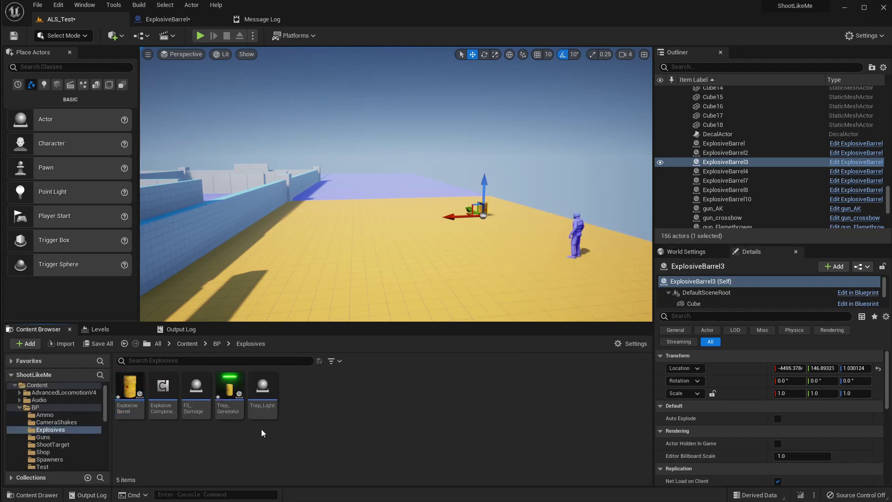
# Step: Open the Trap_Generator blueprint's 3D view and inspect its SM_Object and GC_Object components
pyautogui.click(223, 389)
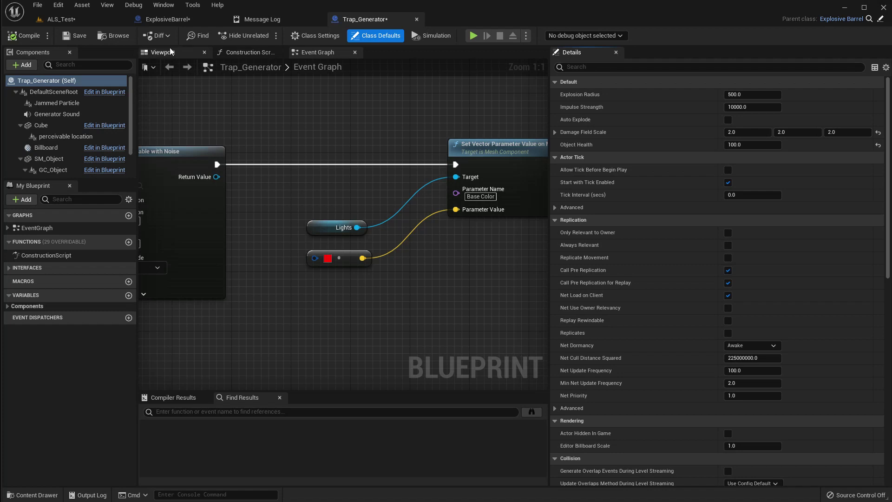
pyautogui.click(167, 52)
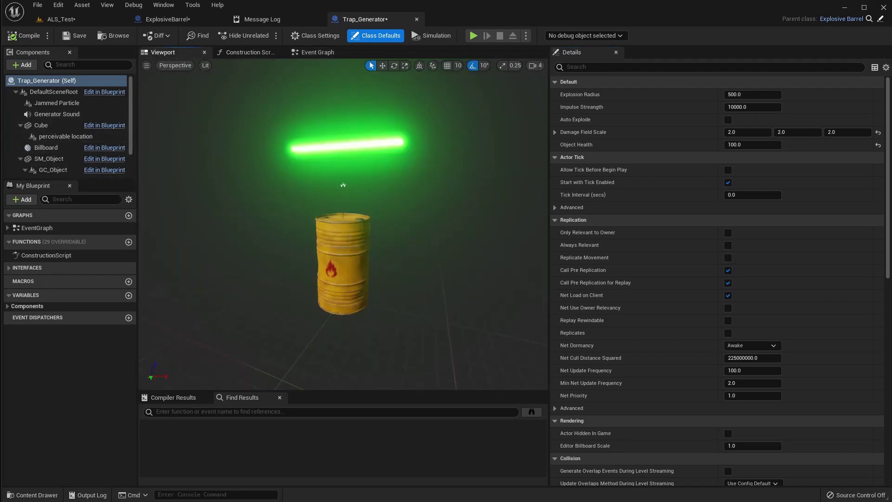
pyautogui.click(345, 238)
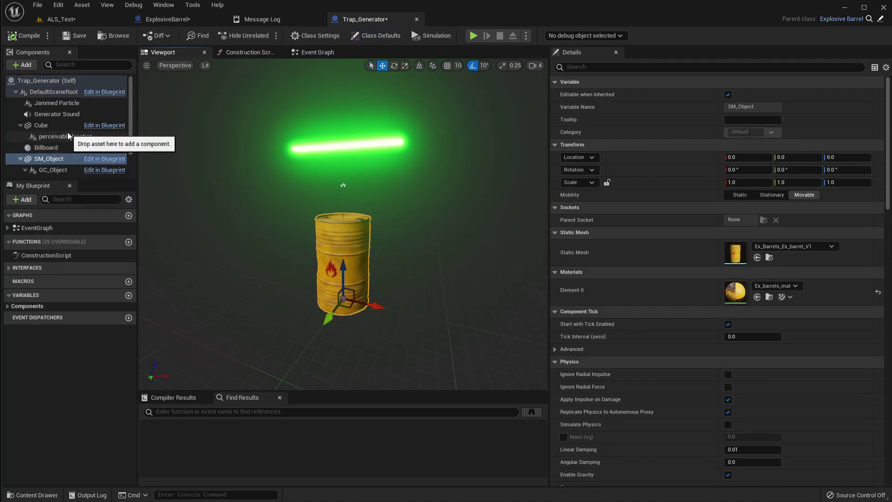
pyautogui.scroll(-2, 65, 127)
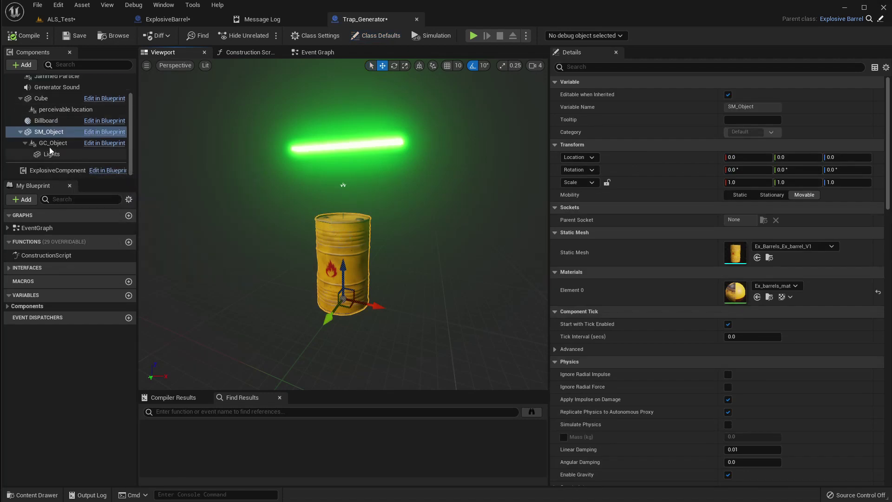
pyautogui.click(53, 143)
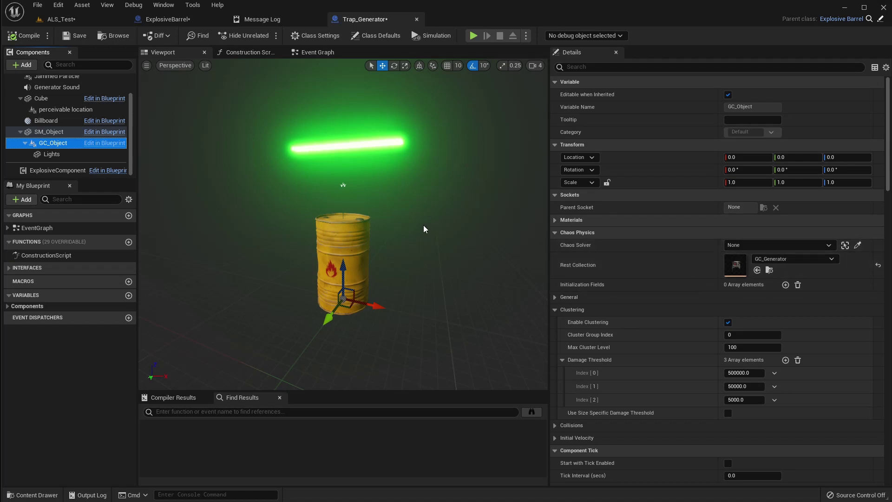
pyautogui.click(48, 132)
pyautogui.click(56, 143)
# Step: Locate the Generator static mesh beside GC_Generator and assign it as Trap_Generator's SM_Object mesh
pyautogui.click(770, 270)
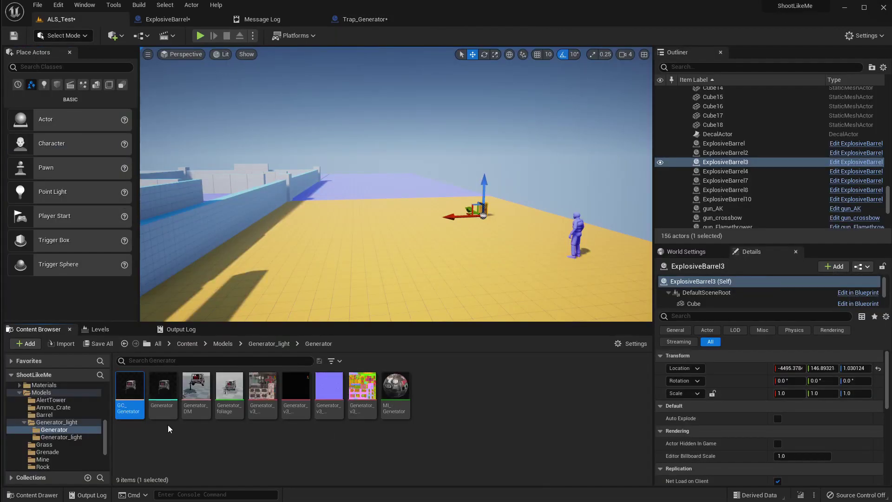
pyautogui.click(162, 388)
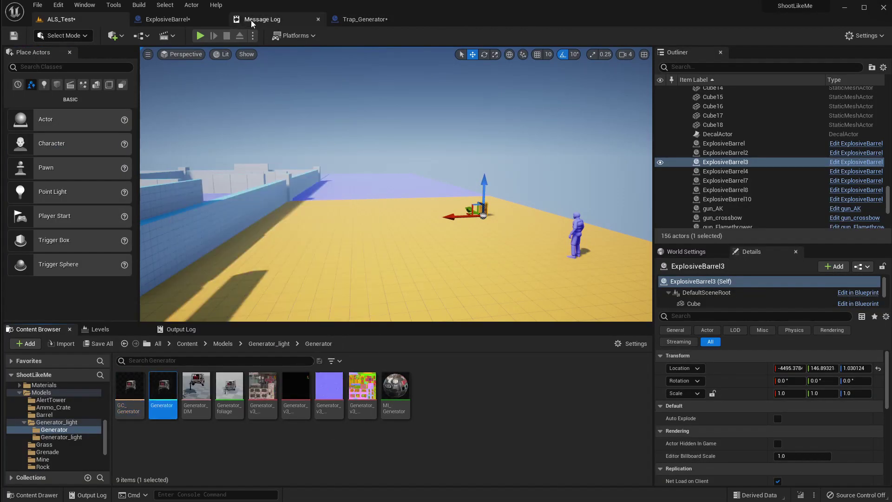
pyautogui.click(367, 19)
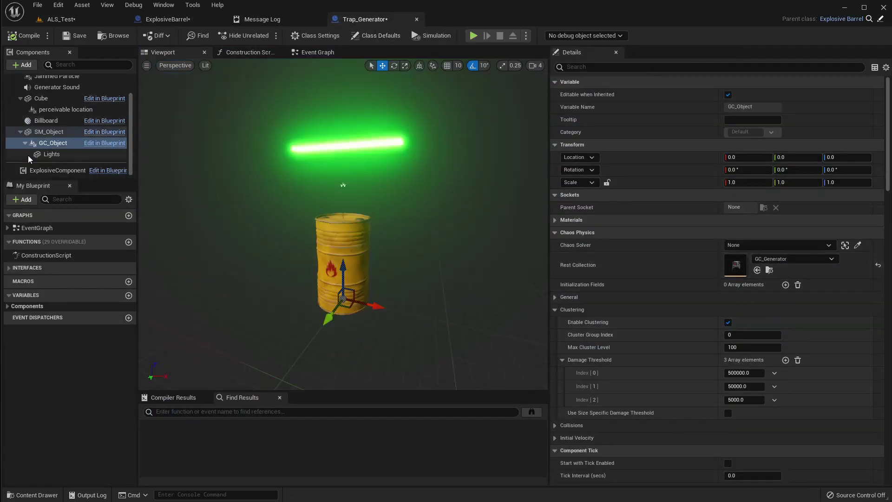
pyautogui.click(49, 132)
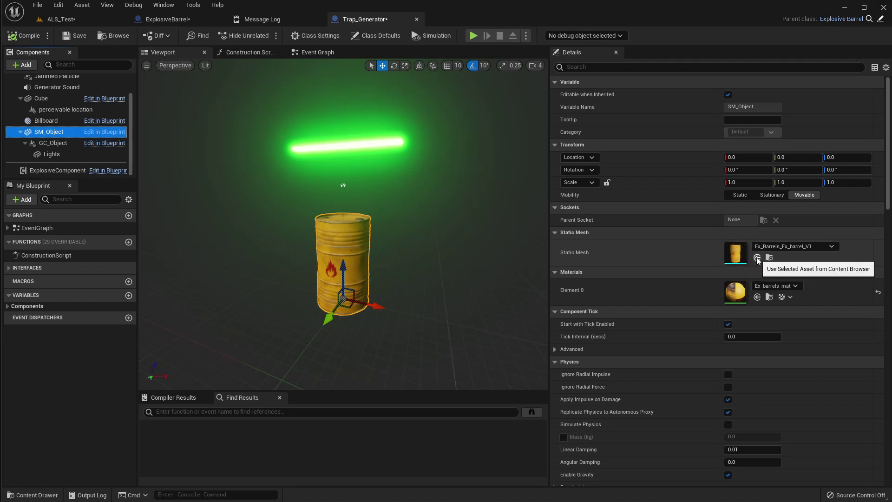
pyautogui.click(757, 258)
pyautogui.moveTo(277, 198); pyautogui.dragTo(177, 200, button='right')
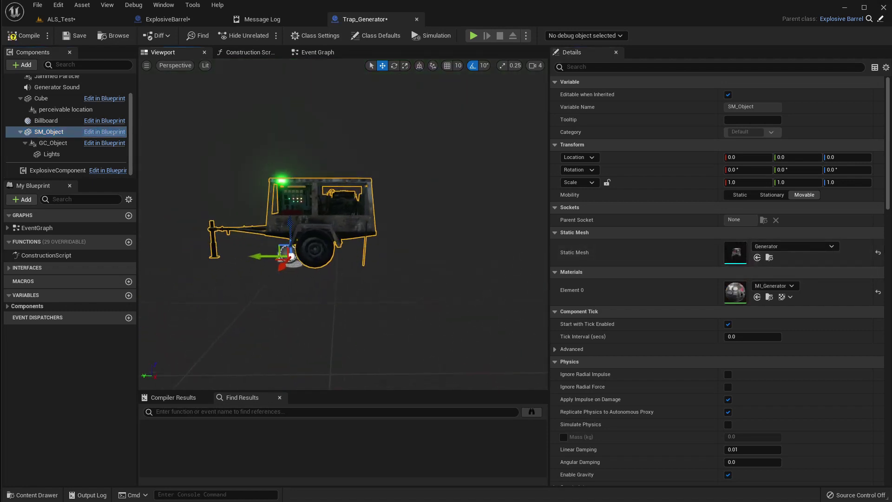
# Step: Look over the ALS_Test floor area and locate the Trap_Generator blueprint in the Content/BP/Explosives folder
pyautogui.click(52, 21)
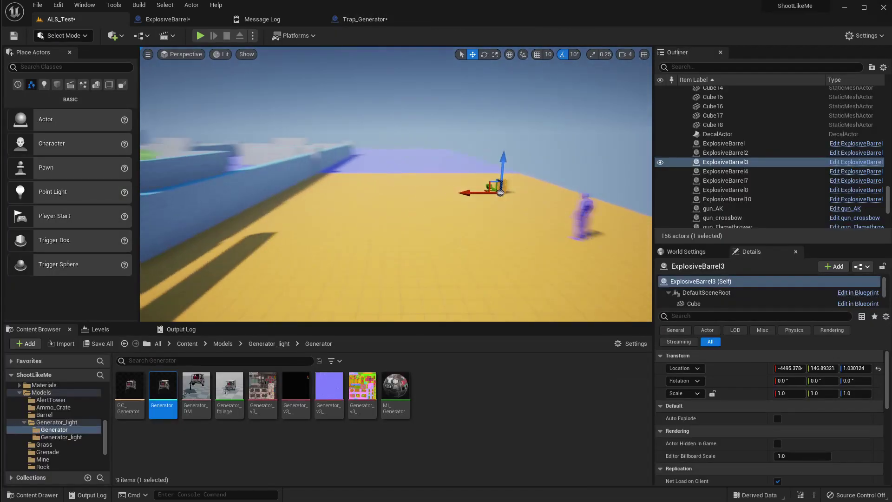
pyautogui.moveTo(288, 196); pyautogui.dragTo(260, 216, button='right')
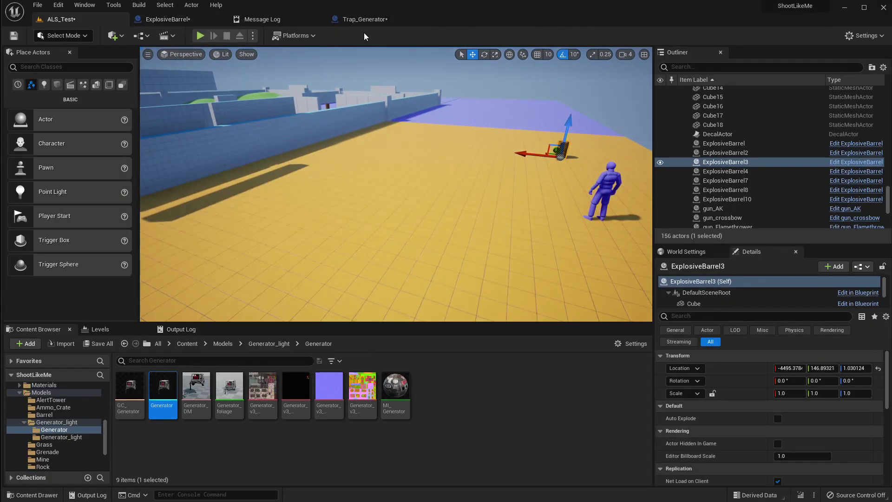
pyautogui.click(356, 20)
pyautogui.click(118, 35)
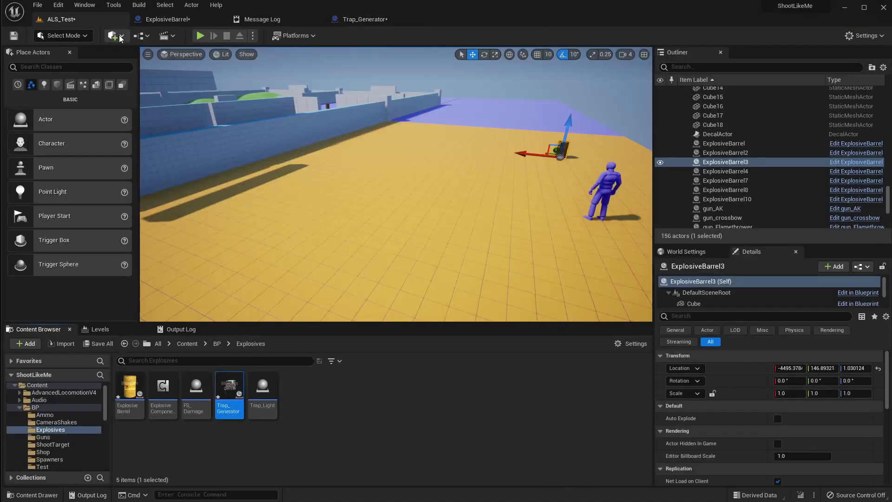
# Step: Open the Trap_Light blueprint's 3D view and inspect its GC_Generator_light lamp stand component
pyautogui.click(264, 392)
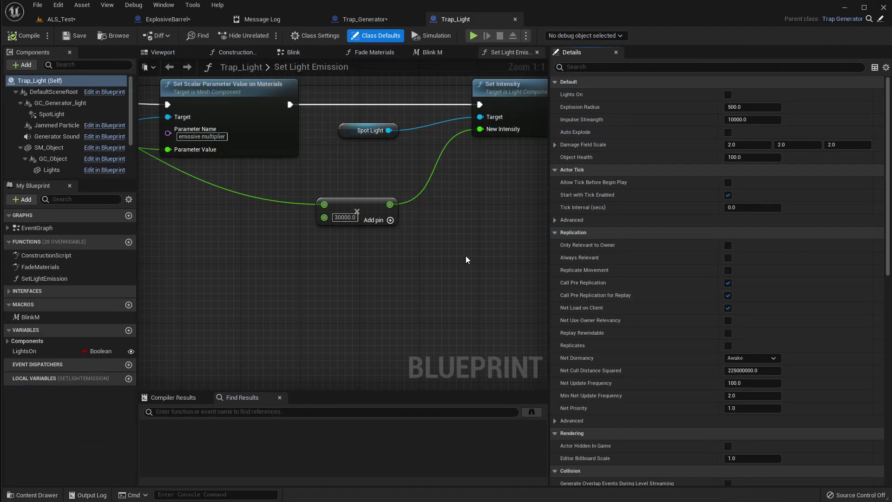
pyautogui.click(163, 52)
pyautogui.scroll(-5, 330, 191)
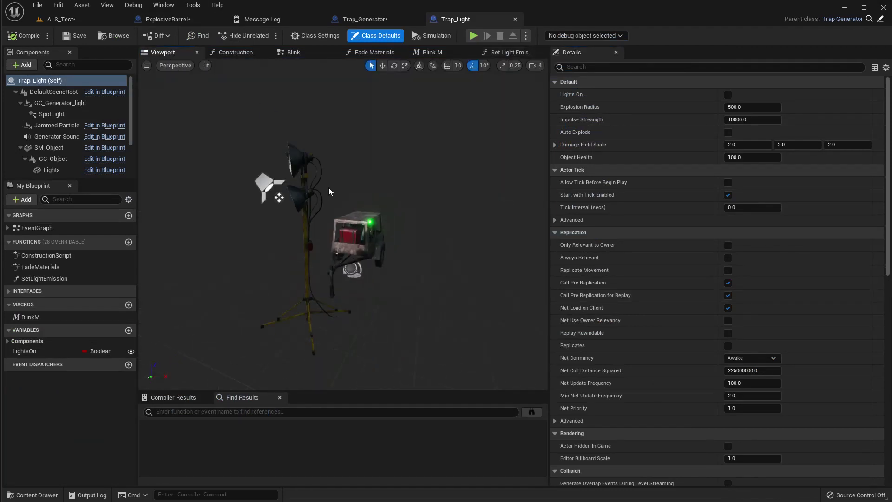
pyautogui.moveTo(329, 191); pyautogui.dragTo(330, 197)
pyautogui.click(356, 263)
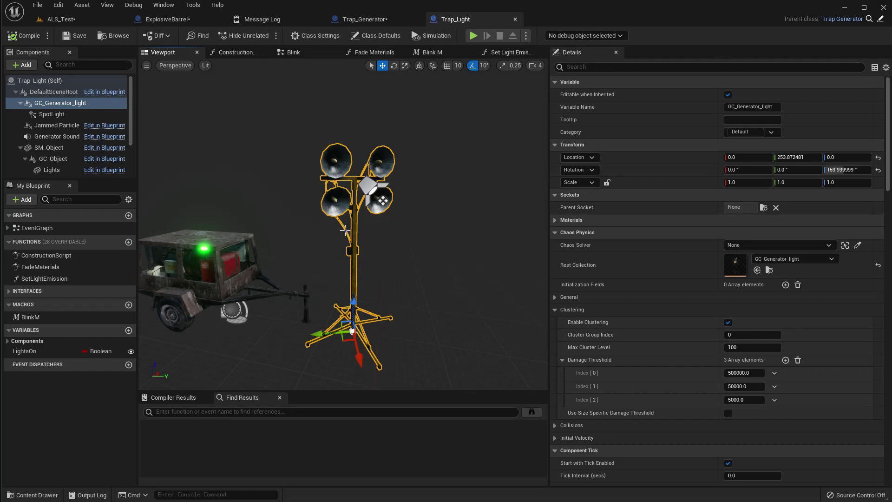
pyautogui.moveTo(224, 247); pyautogui.dragTo(263, 247, button='right')
pyautogui.press('f')
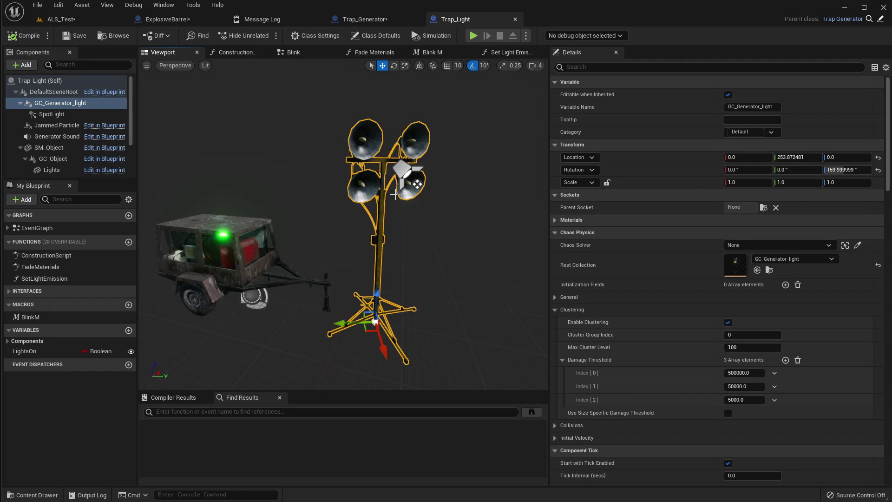
# Step: Place a Trap_Generator on the yellow floor of ALS_Test at about X -3848, Y -303, and make the viewport full-screen
pyautogui.click(99, 19)
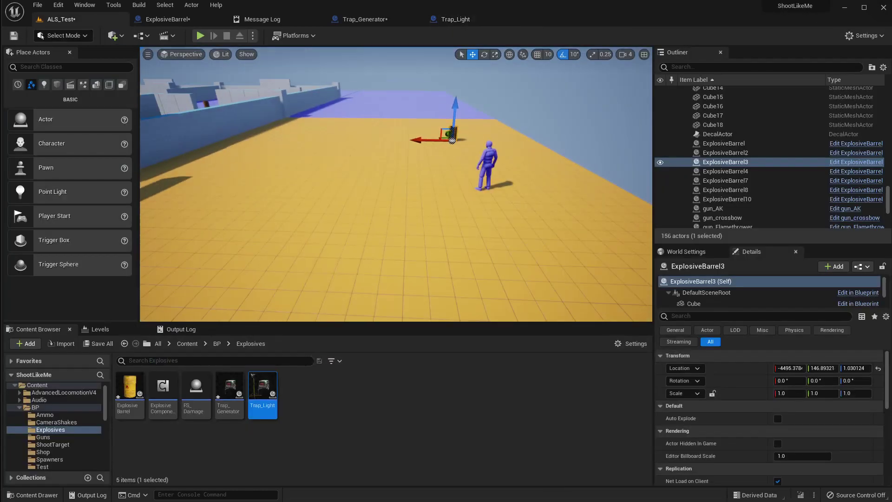
pyautogui.moveTo(229, 393); pyautogui.dragTo(416, 184)
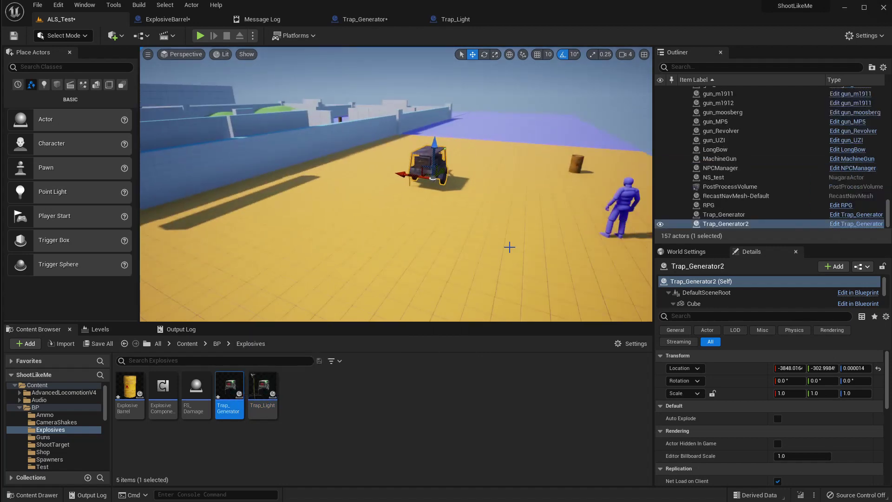
pyautogui.press('F11')
# Step: Play the level, shoot the new generator with the rifle until it explodes, and end the session
pyautogui.hotkey('alt', 'p')
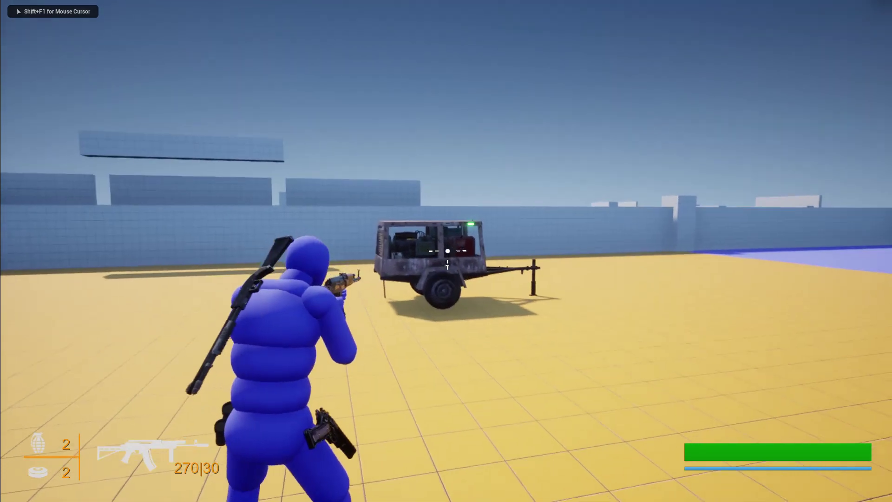
pyautogui.click(448, 251)
pyautogui.click(448, 251)
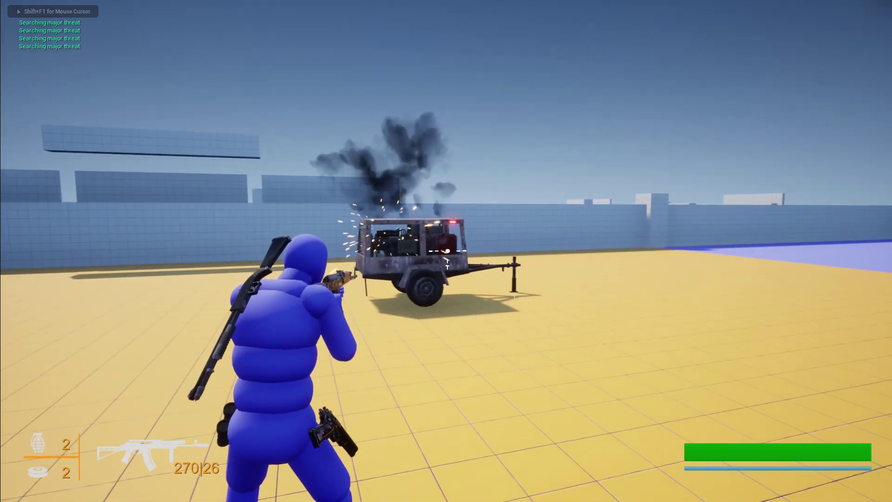
pyautogui.click(447, 251)
pyautogui.click(447, 251)
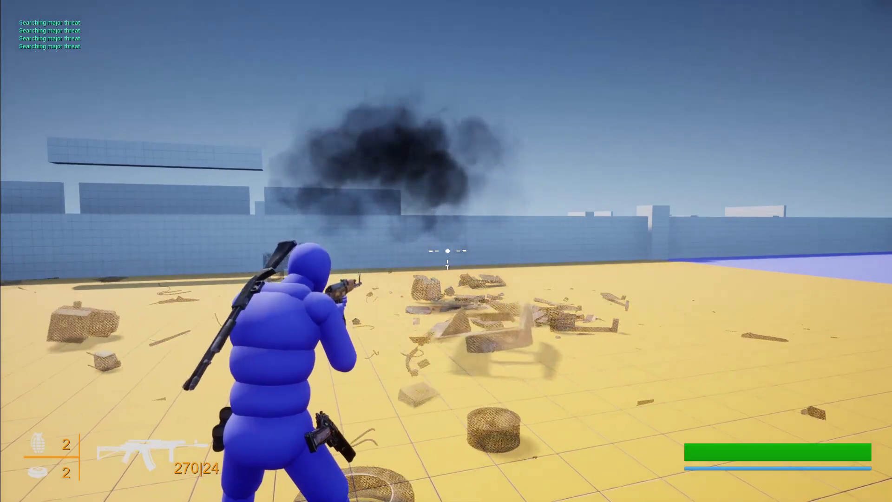
pyautogui.press('Escape')
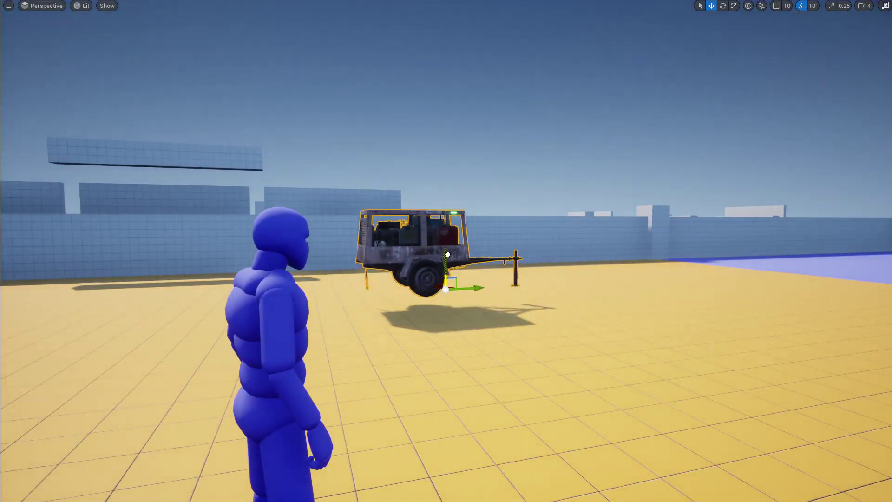
# Step: Raise the generator to about Z 38, shoot it with the rifle in another play session, and end the session
pyautogui.hotkey('alt', 'p')
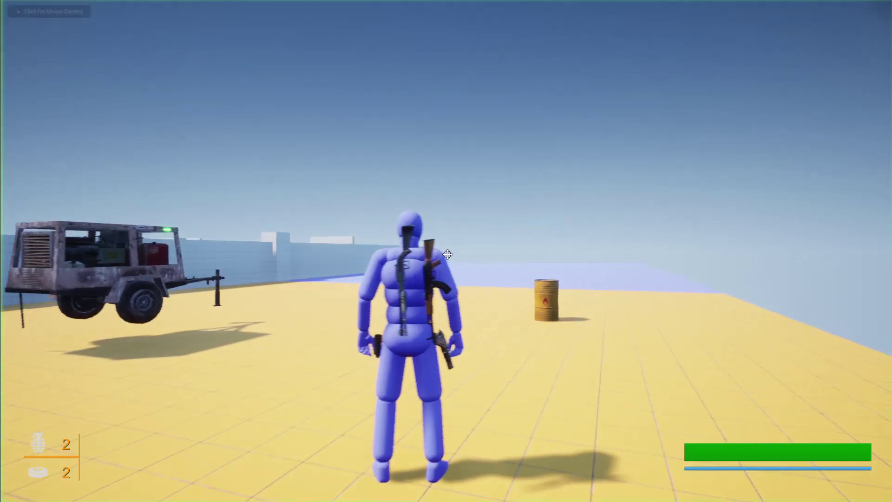
pyautogui.press('1')
pyautogui.click(447, 251)
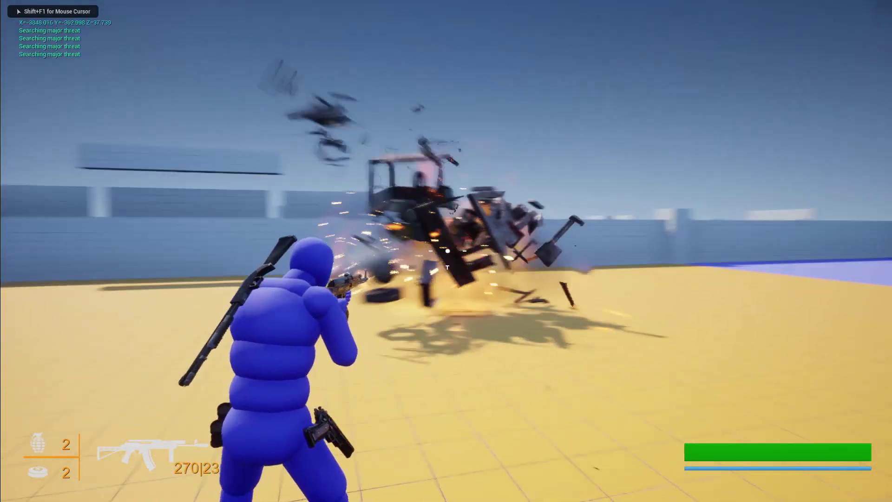
pyautogui.press('Escape')
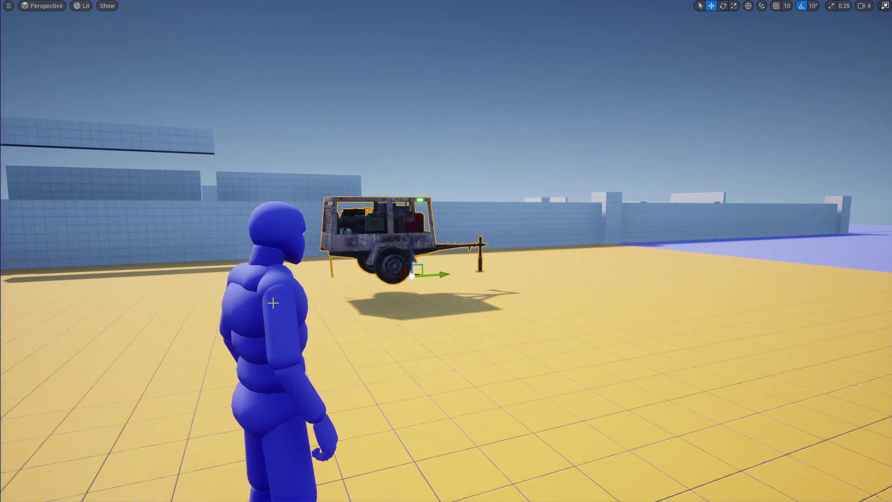
# Step: Drop Trap_Generator2 back onto the floor and save all modified assets without saving a new untitled level
pyautogui.press('End')
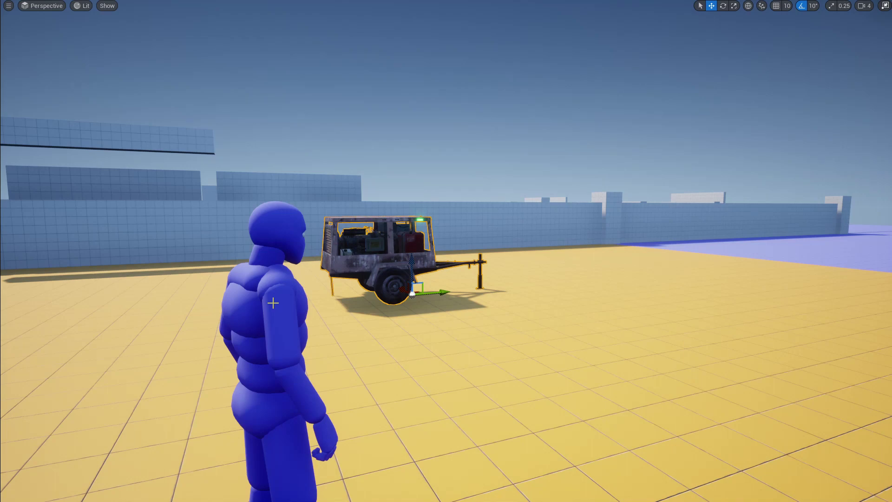
pyautogui.press('F11')
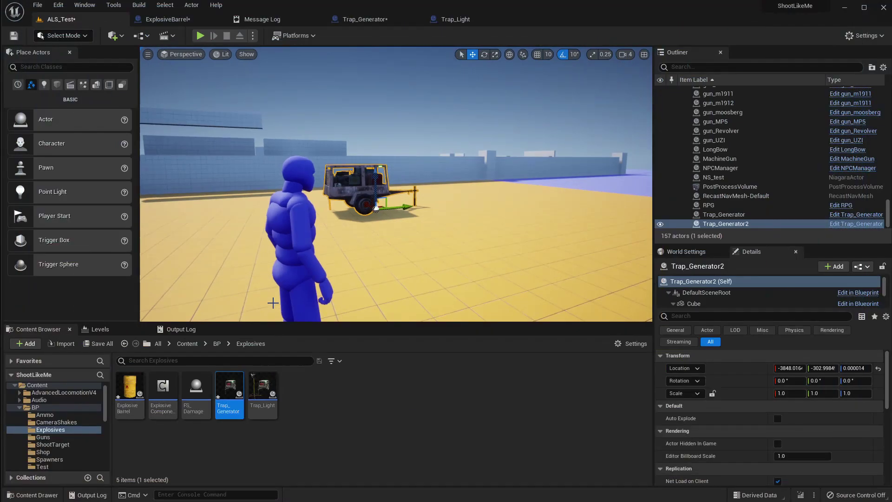
pyautogui.click(445, 21)
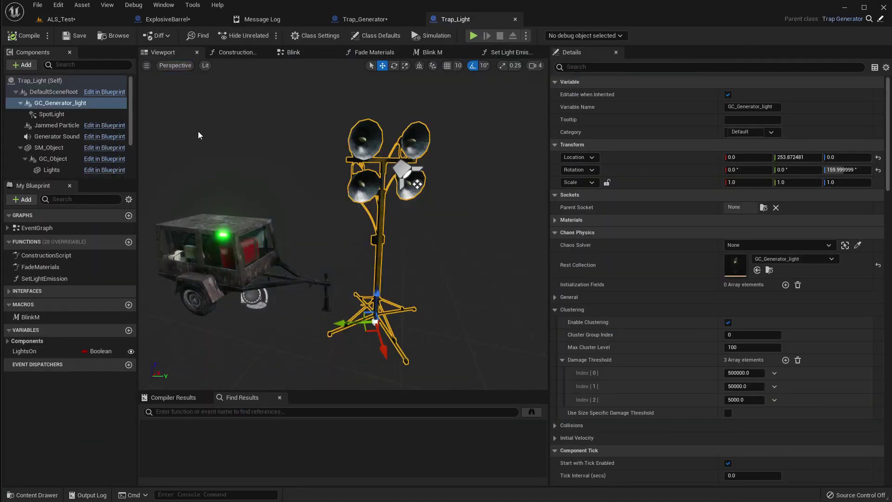
pyautogui.hotkey('ctrl', 's')
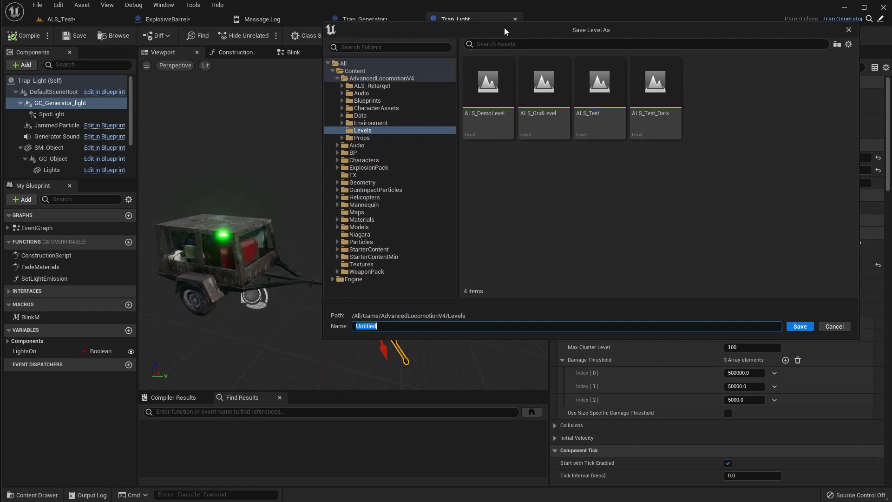
pyautogui.click(849, 30)
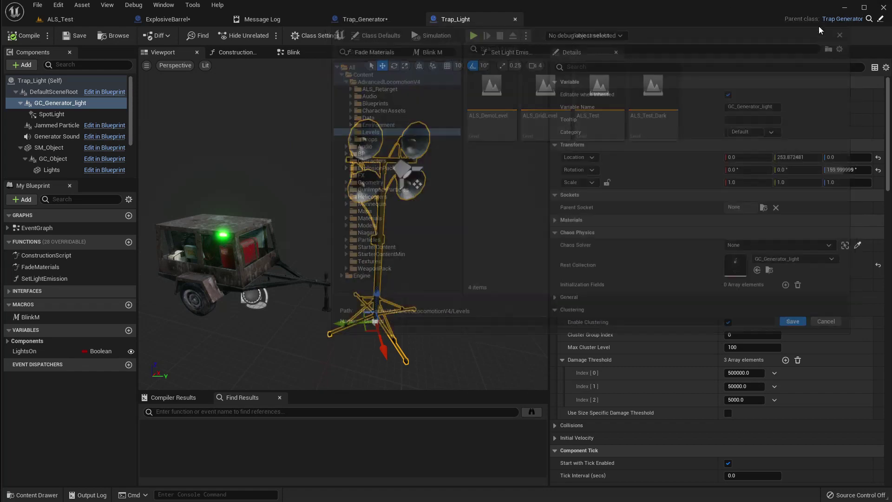
pyautogui.click(65, 19)
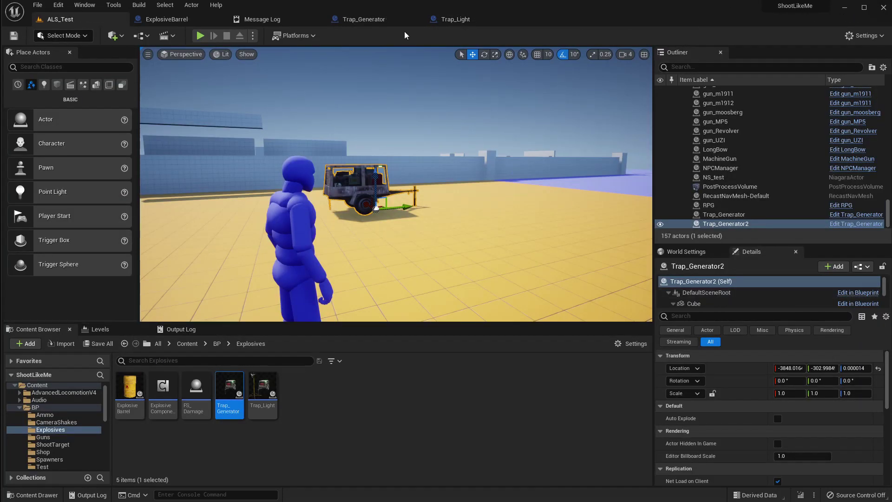
# Step: Find the Generator_light static mesh and add it to the Trap_Light blueprint as a component under GC_Generator_light
pyautogui.click(437, 21)
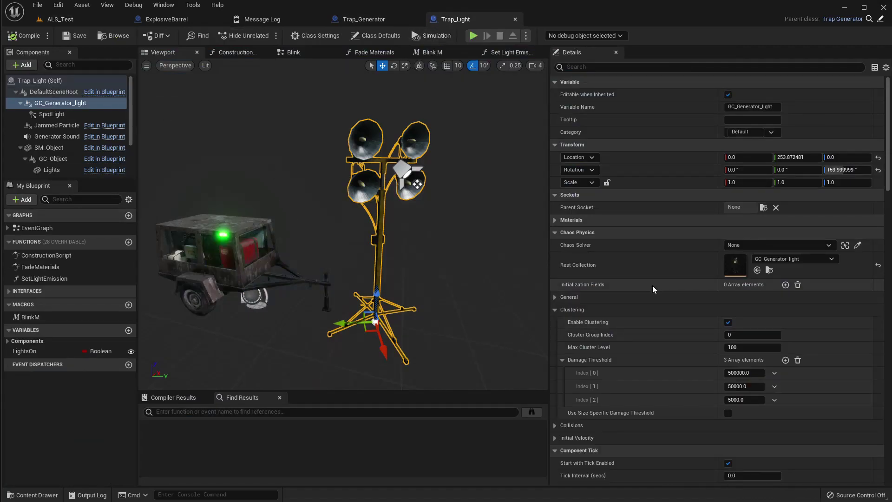
pyautogui.click(770, 270)
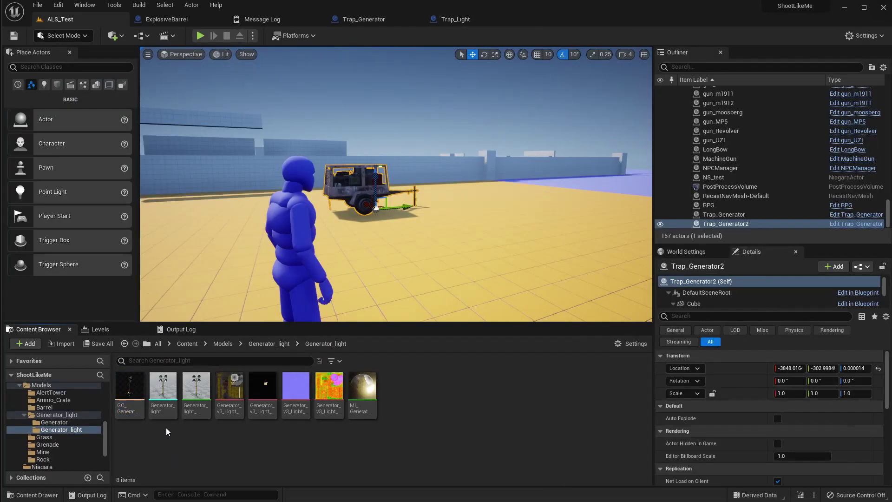
pyautogui.click(160, 388)
pyautogui.moveTo(160, 387); pyautogui.dragTo(43, 98)
pyautogui.moveTo(278, 181); pyautogui.dragTo(300, 202, button='right')
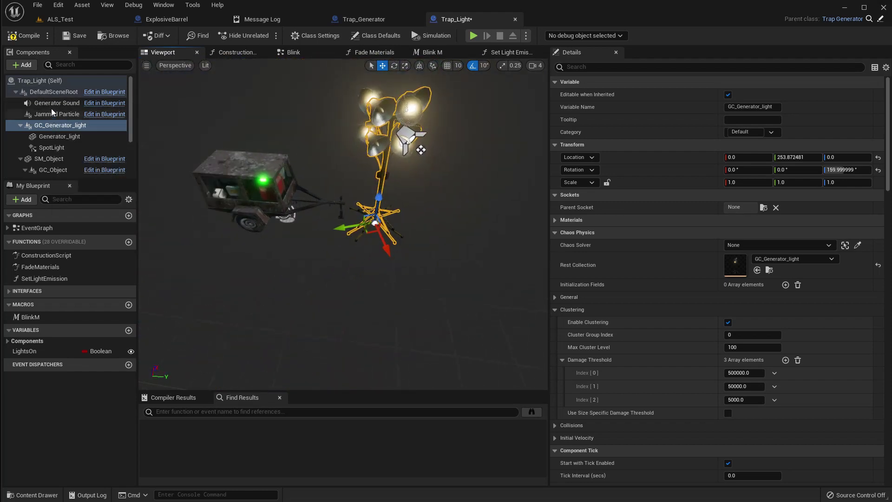
# Step: Move the Generator_light component out to DefaultSceneRoot and nest GC_Generator_light with its SpotLight beneath it
pyautogui.click(60, 137)
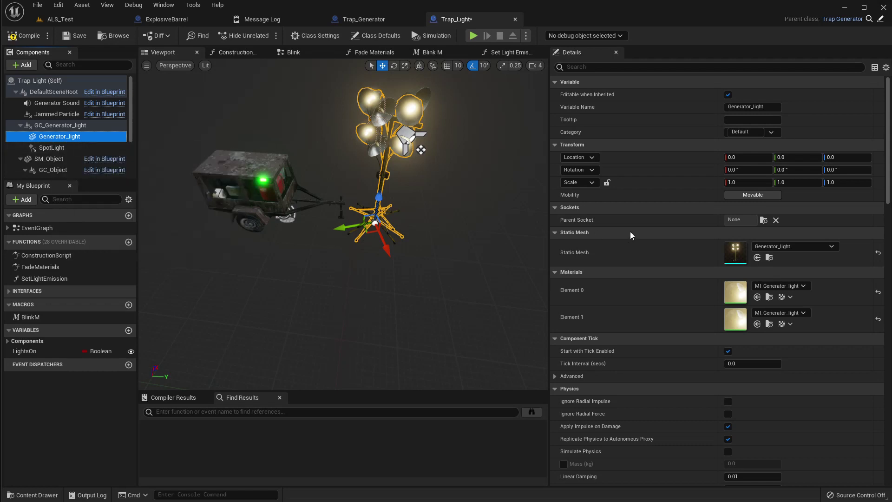
pyautogui.moveTo(42, 135); pyautogui.dragTo(40, 127)
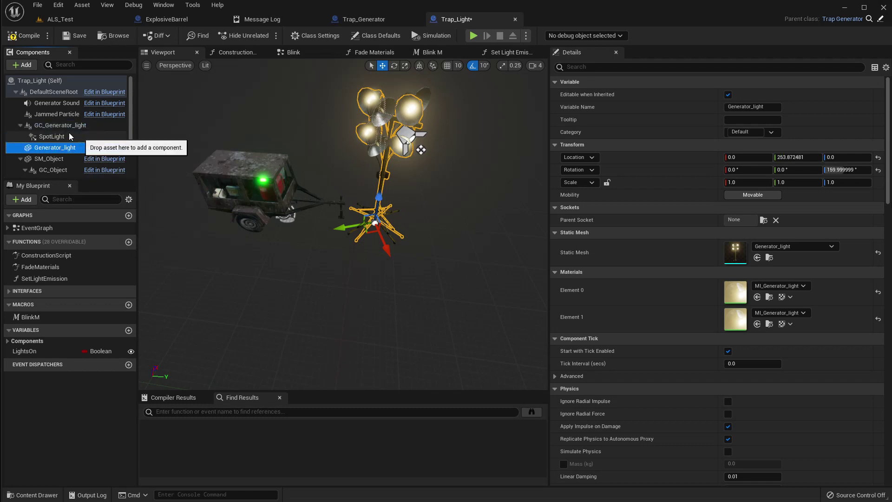
pyautogui.click(53, 124)
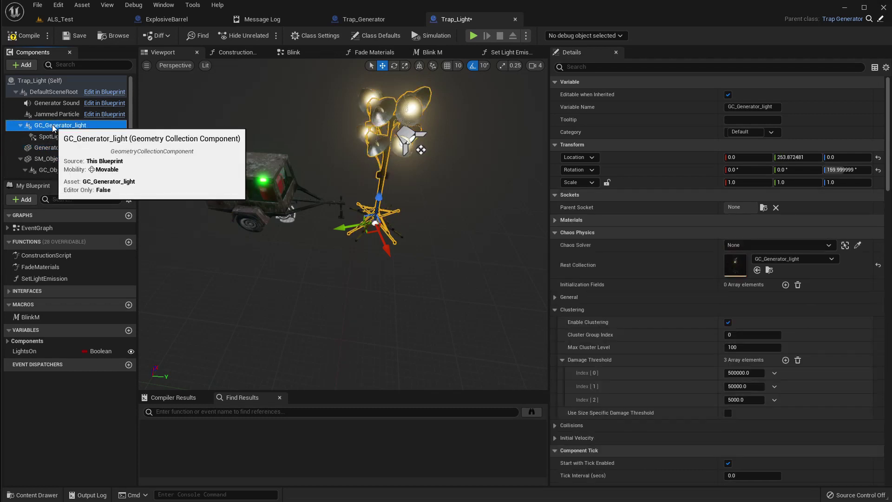
pyautogui.moveTo(52, 124); pyautogui.dragTo(55, 149)
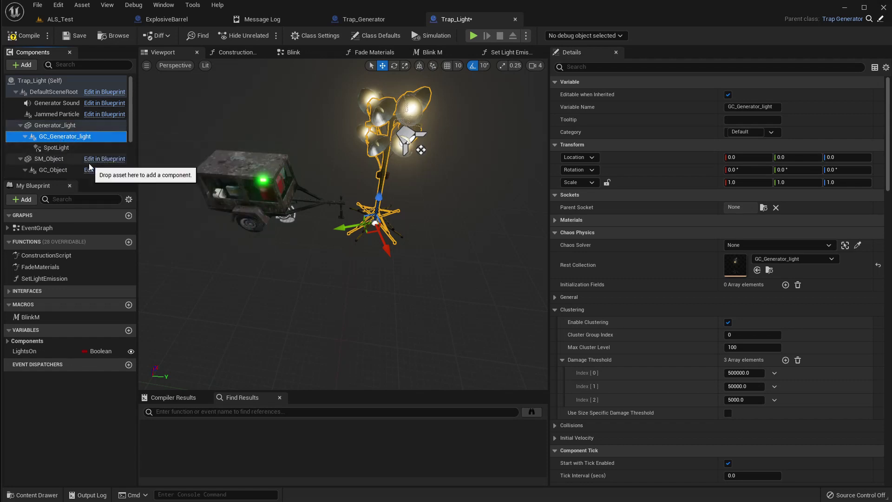
# Step: Rotate GC_Generator_light about its vertical axis so its lamps line up with the Generator_light static mesh
pyautogui.click(69, 126)
pyautogui.moveTo(279, 209); pyautogui.dragTo(400, 232, button='right')
pyautogui.moveTo(365, 201)
pyautogui.mouseDown(button='right')
pyautogui.moveTo(326, 181)
pyautogui.moveTo(365, 202)
pyautogui.mouseUp(button='right')
pyautogui.keyDown('alt'); pyautogui.moveTo(365, 201); pyautogui.dragTo(412, 295); pyautogui.keyUp('alt')
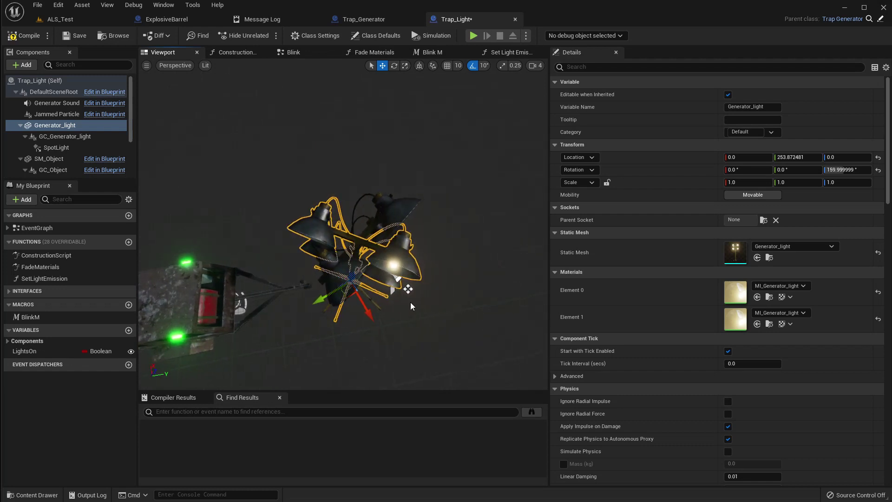
pyautogui.press('e')
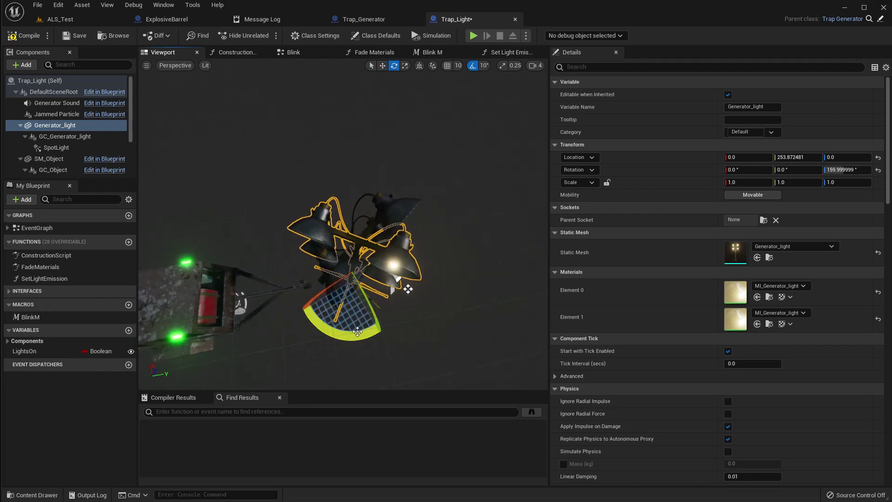
pyautogui.click(349, 310)
pyautogui.moveTo(341, 339); pyautogui.dragTo(377, 300)
pyautogui.moveTo(378, 299); pyautogui.dragTo(409, 281, button='right')
pyautogui.scroll(-5, 408, 281)
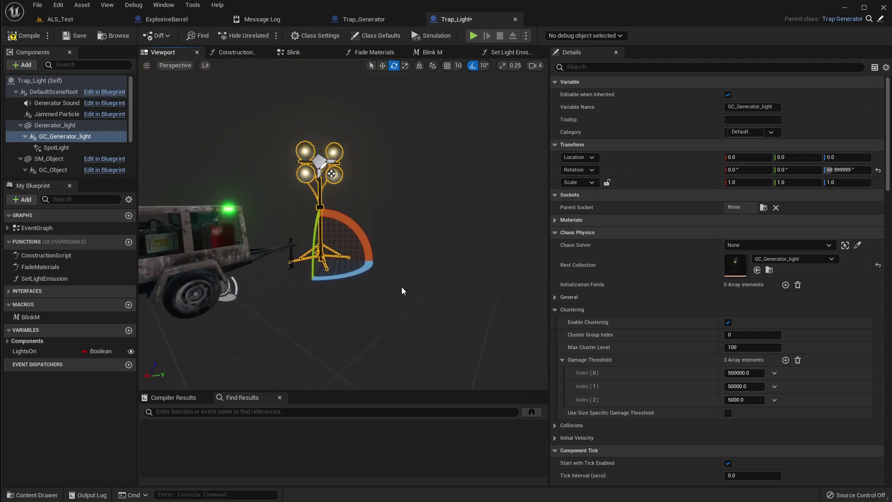
# Step: Disable Start with Tick Enabled and Visible on the GC_Generator_light component
pyautogui.scroll(-4, 810, 281)
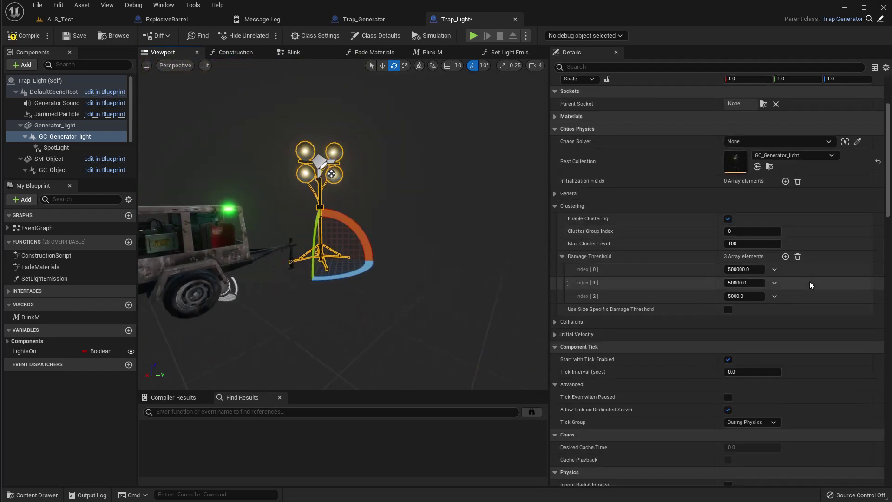
pyautogui.scroll(-1, 811, 285)
pyautogui.scroll(-2, 812, 282)
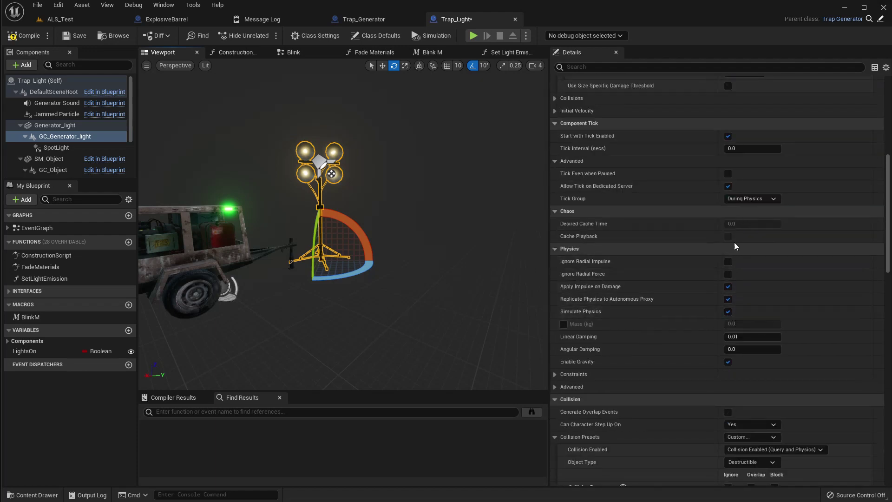
pyautogui.scroll(-3, 772, 387)
pyautogui.scroll(3, 771, 387)
pyautogui.scroll(1, 756, 278)
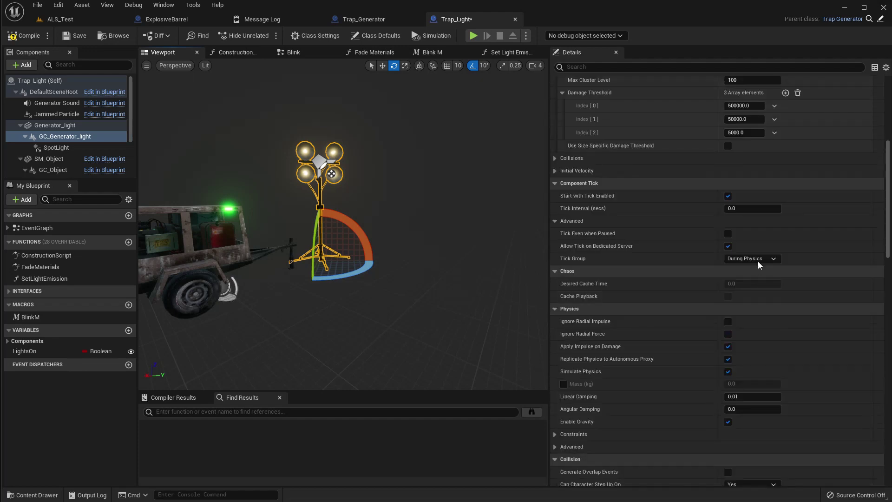
pyautogui.click(728, 196)
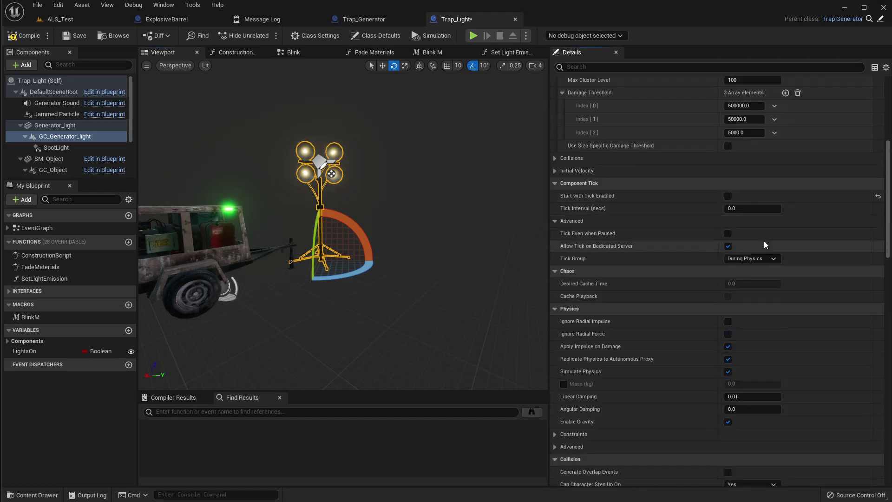
pyautogui.scroll(-9, 793, 278)
pyautogui.scroll(-1, 797, 273)
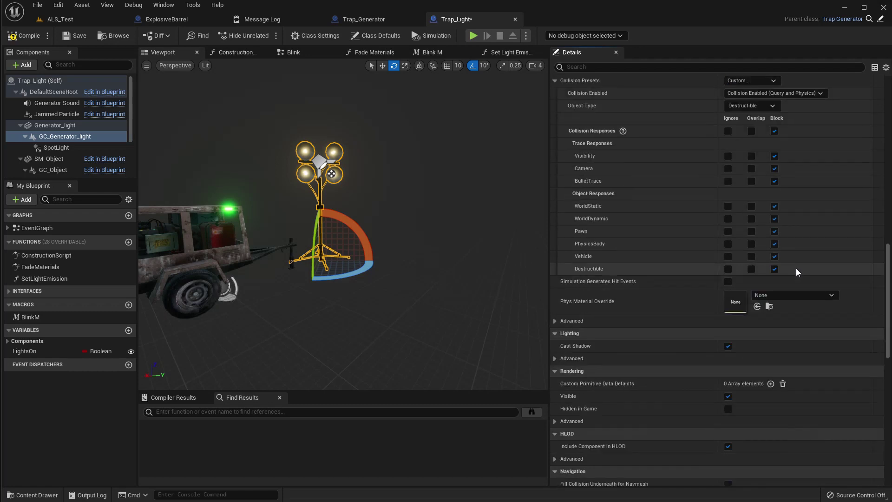
pyautogui.click(727, 396)
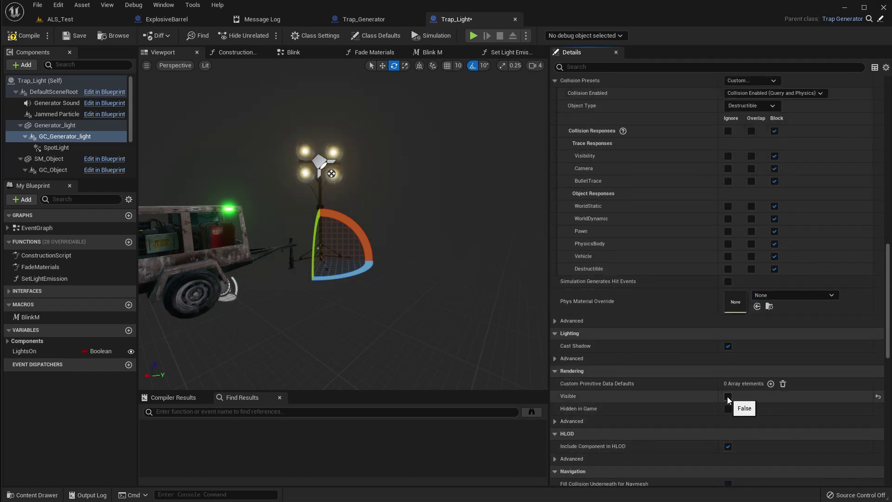
pyautogui.click(728, 397)
pyautogui.click(728, 398)
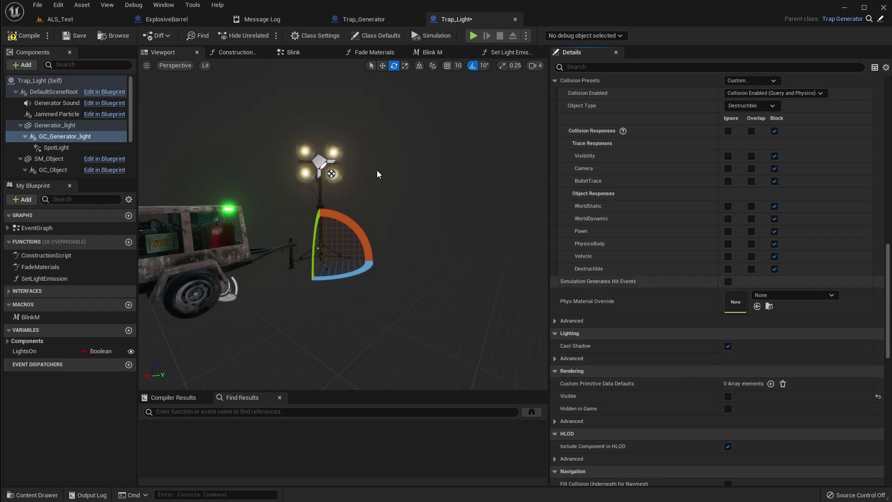
# Step: Find references to GC_Generator_light and connect a Generator_light reference to the Set Scalar Parameter Value target in Set Light Emission
pyautogui.rightClick(70, 136)
pyautogui.click(104, 145)
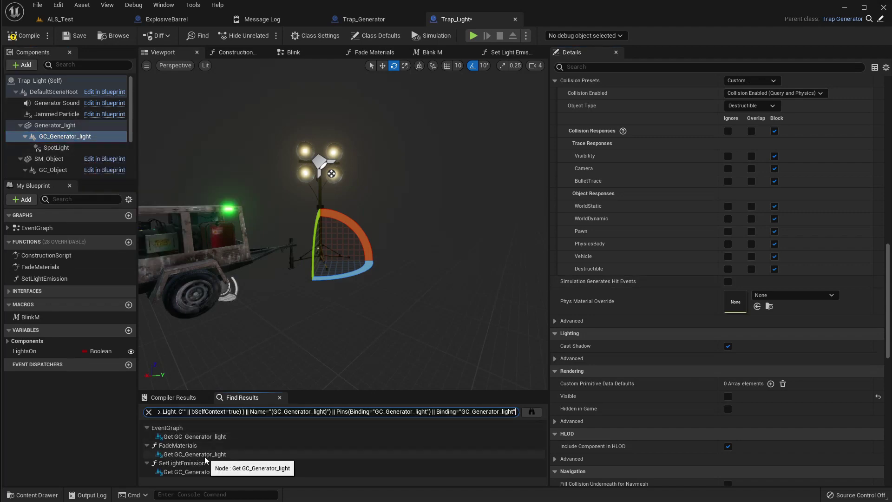
pyautogui.click(200, 471)
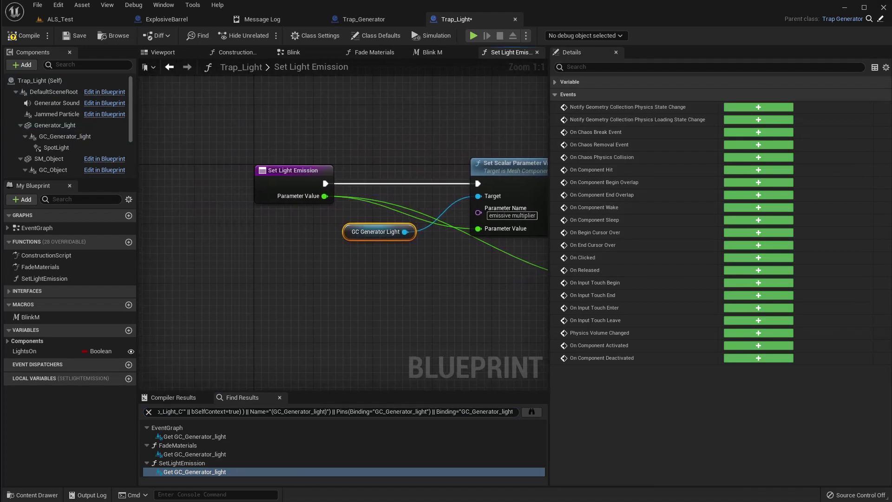
pyautogui.moveTo(341, 299); pyautogui.dragTo(250, 246)
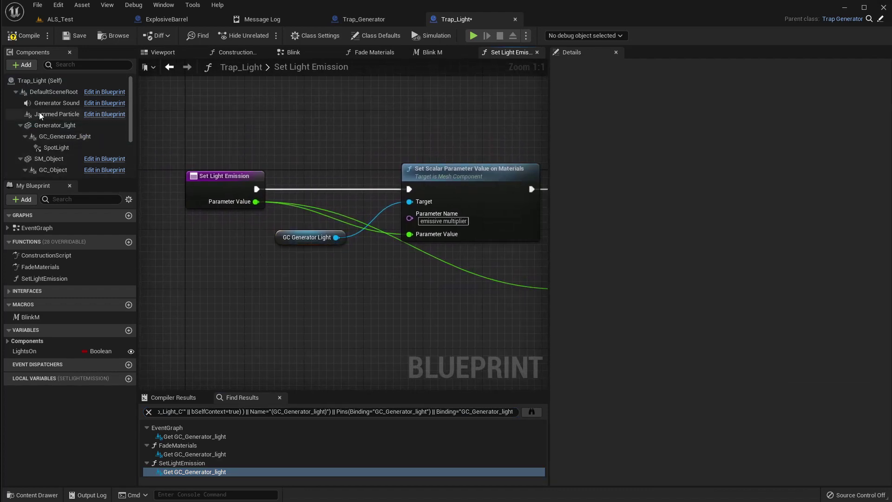
pyautogui.click(53, 125)
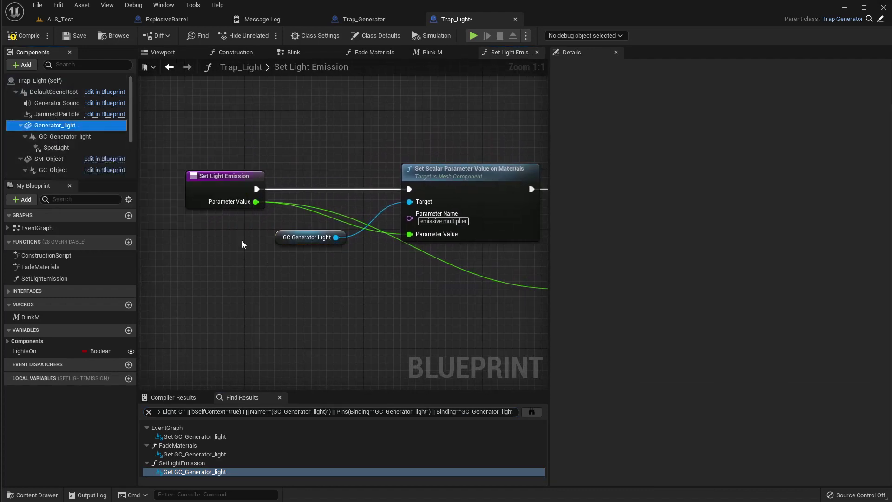
pyautogui.moveTo(313, 293); pyautogui.dragTo(275, 253)
pyautogui.moveTo(328, 260); pyautogui.dragTo(424, 200)
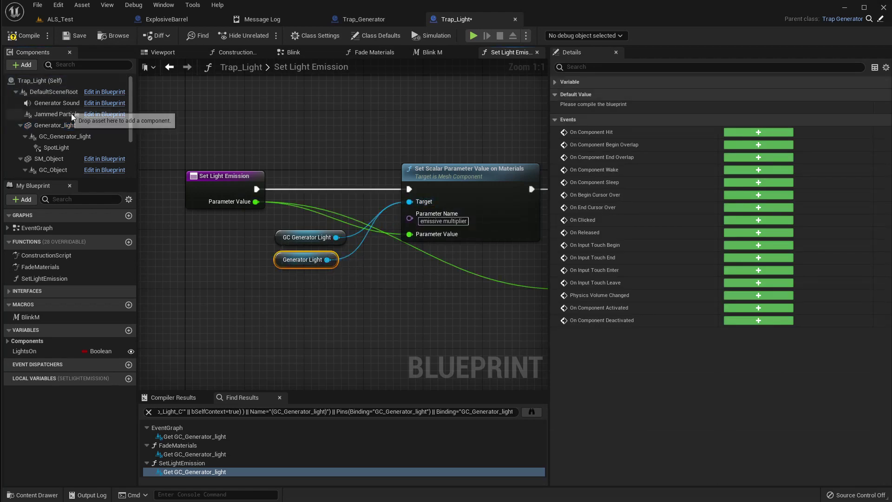
# Step: Rename the Generator_light static mesh component as SM_Generator_light
pyautogui.click(58, 127)
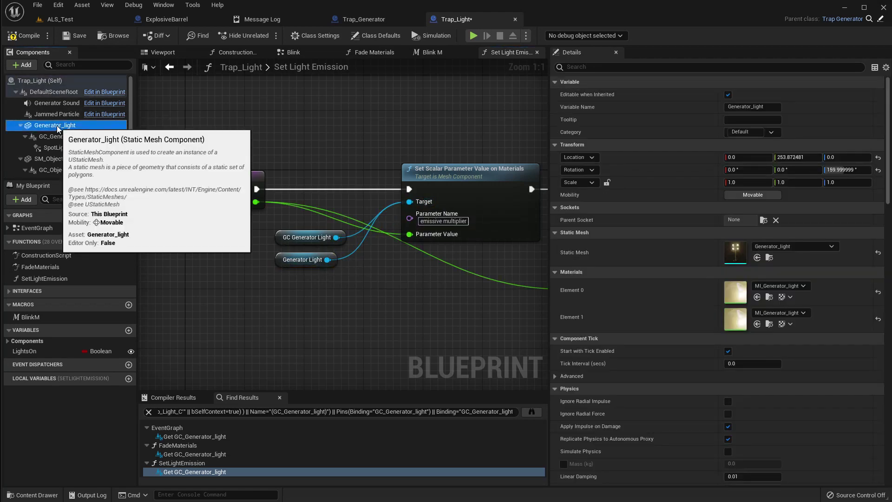
pyautogui.press('F2')
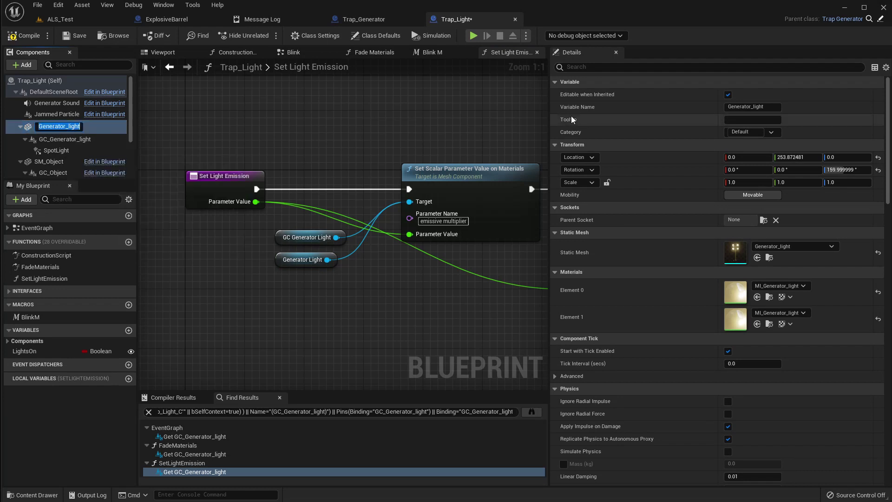
pyautogui.press('Home')
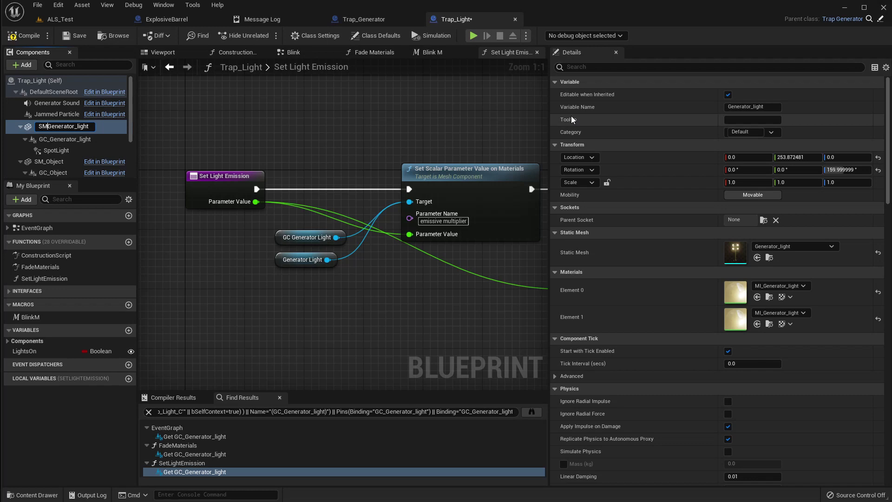
pyautogui.press('Return')
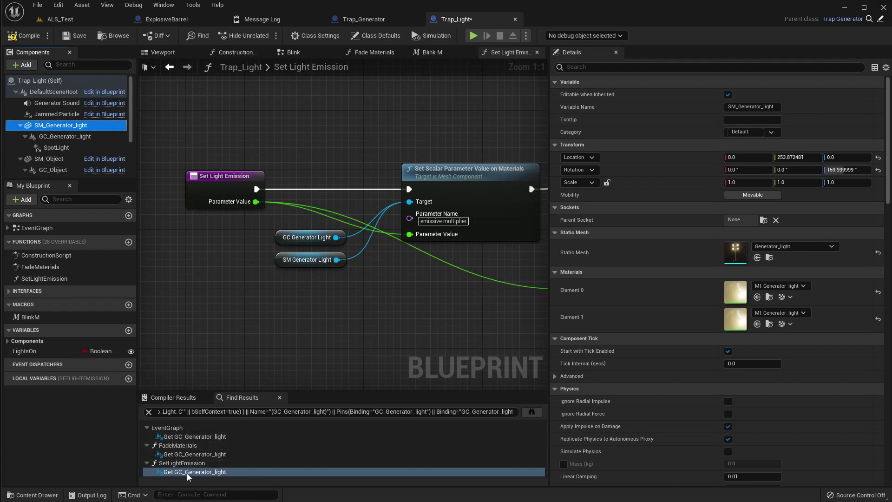
# Step: Go to the GC_Generator_light reference in the Event Graph and move the SpawnActor FS Damage nodes away from Do Once to make room
pyautogui.doubleClick(182, 453)
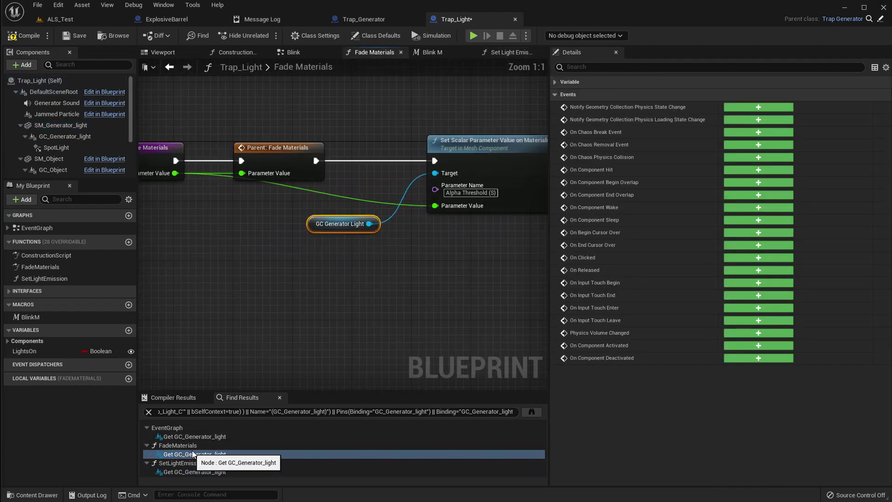
pyautogui.doubleClick(181, 437)
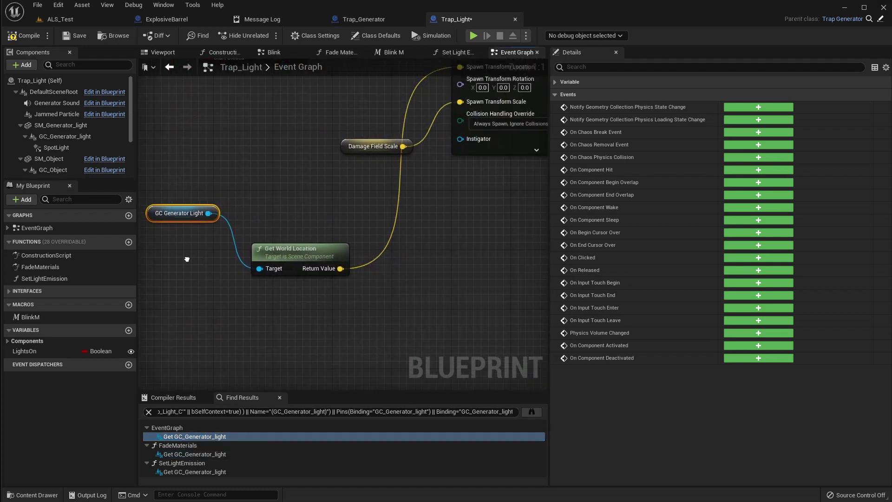
pyautogui.moveTo(187, 259); pyautogui.dragTo(296, 331, button='right')
pyautogui.moveTo(256, 284); pyautogui.dragTo(255, 328)
pyautogui.scroll(-3, 274, 321)
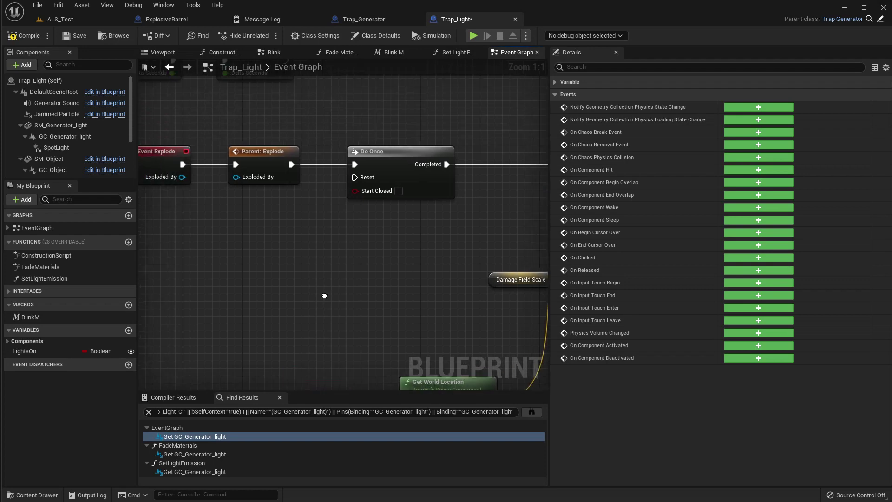
pyautogui.scroll(-3, 308, 300)
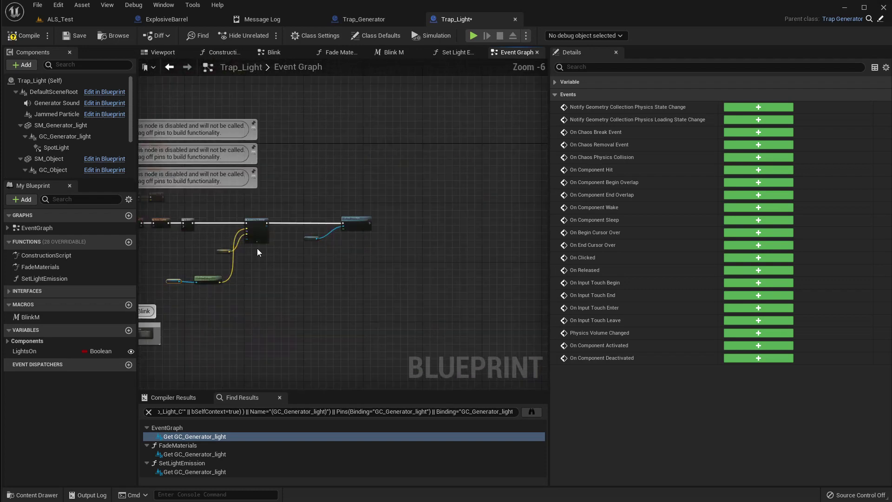
pyautogui.moveTo(179, 228); pyautogui.dragTo(360, 278)
pyautogui.moveTo(274, 175); pyautogui.dragTo(409, 225)
pyautogui.moveTo(300, 208); pyautogui.dragTo(333, 208)
pyautogui.scroll(3, 261, 216)
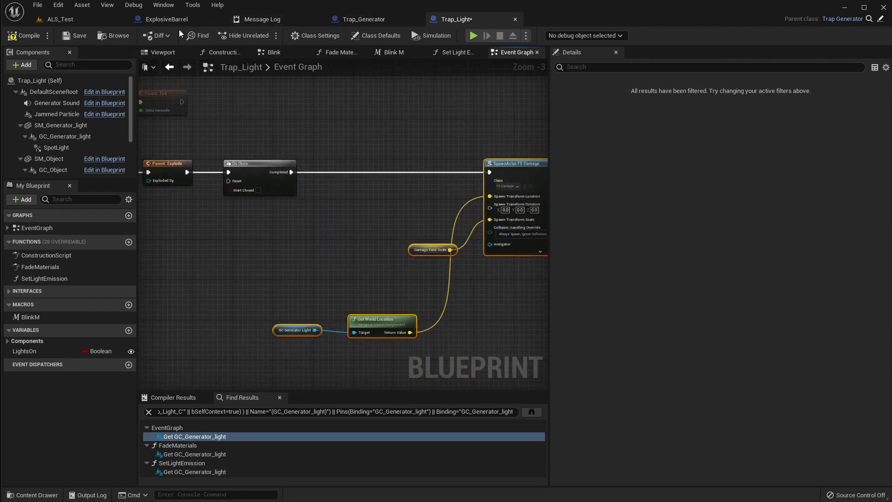
# Step: Select the two Set Visibility nodes and Set Collision Enabled in ExplosiveBarrel's Destruct Mesh graph, and return to Trap_Light's Event Graph
pyautogui.click(173, 19)
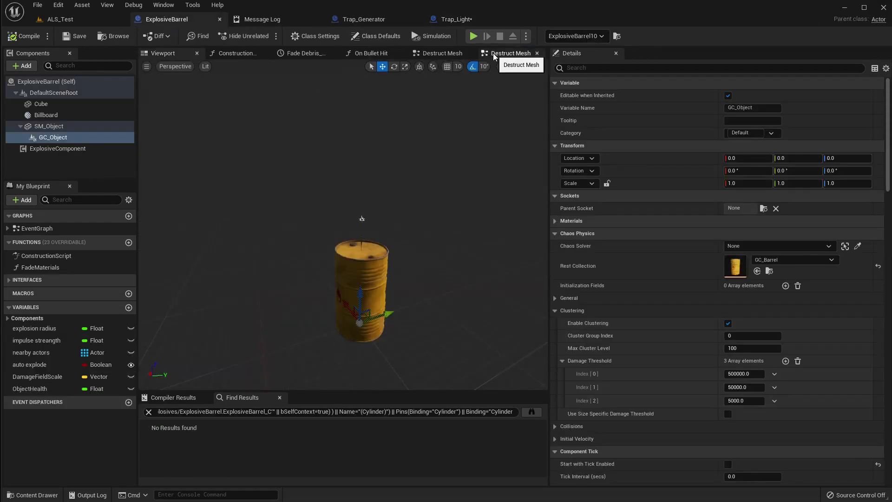
pyautogui.click(439, 54)
pyautogui.moveTo(321, 304); pyautogui.dragTo(449, 277, button='right')
pyautogui.scroll(-4, 449, 277)
pyautogui.moveTo(143, 225); pyautogui.dragTo(299, 223, button='right')
pyautogui.scroll(3, 298, 222)
pyautogui.moveTo(221, 274); pyautogui.dragTo(329, 272, button='right')
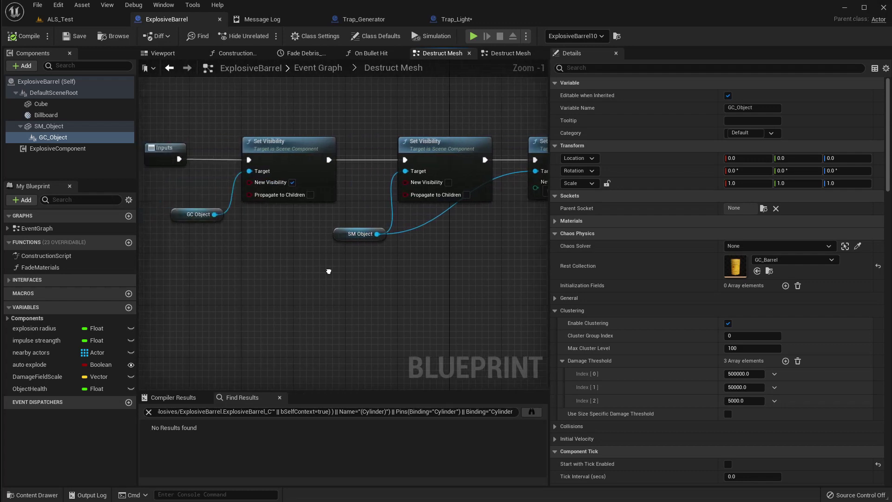
pyautogui.moveTo(428, 220); pyautogui.dragTo(386, 212, button='right')
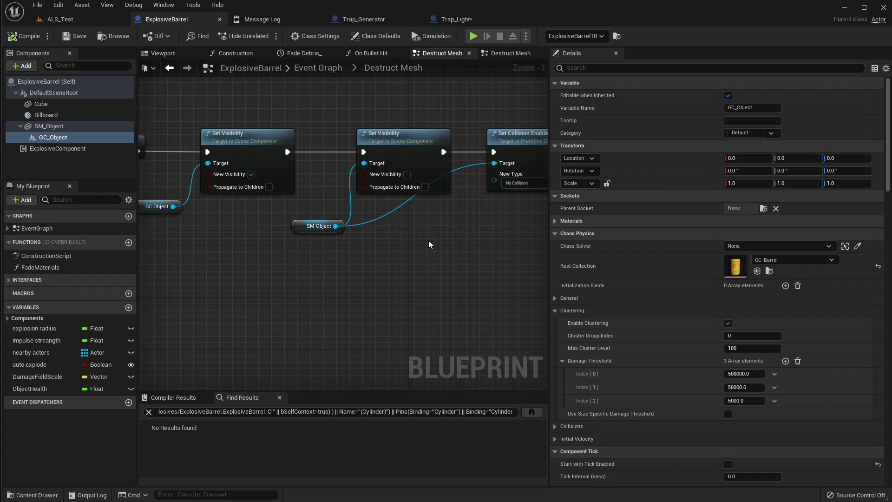
pyautogui.scroll(-2, 416, 192)
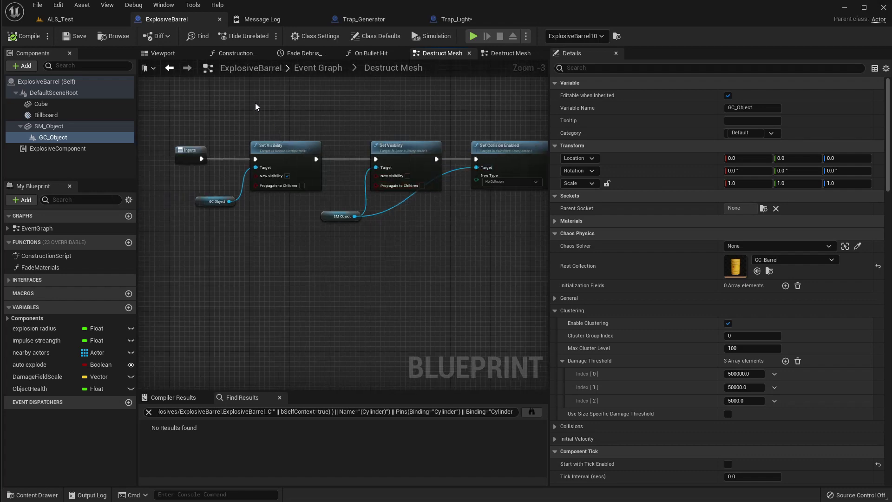
pyautogui.moveTo(256, 107); pyautogui.dragTo(502, 148)
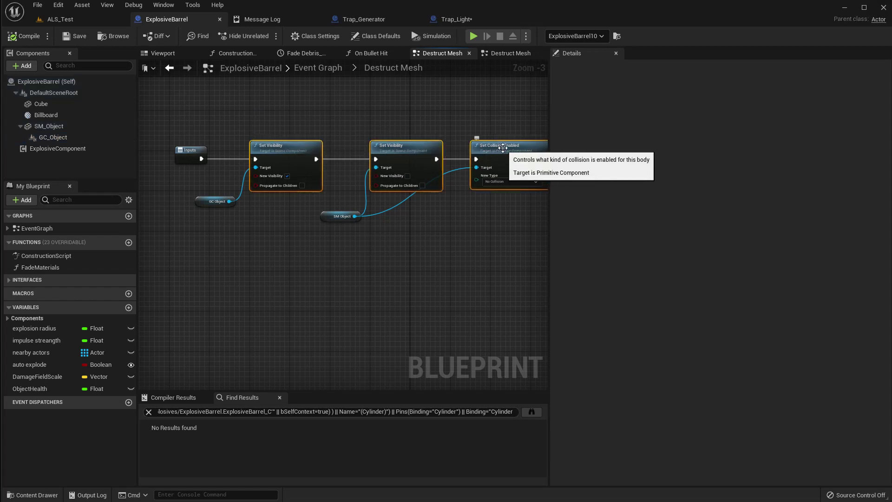
pyautogui.scroll(3, 197, 208)
pyautogui.scroll(-2, 282, 216)
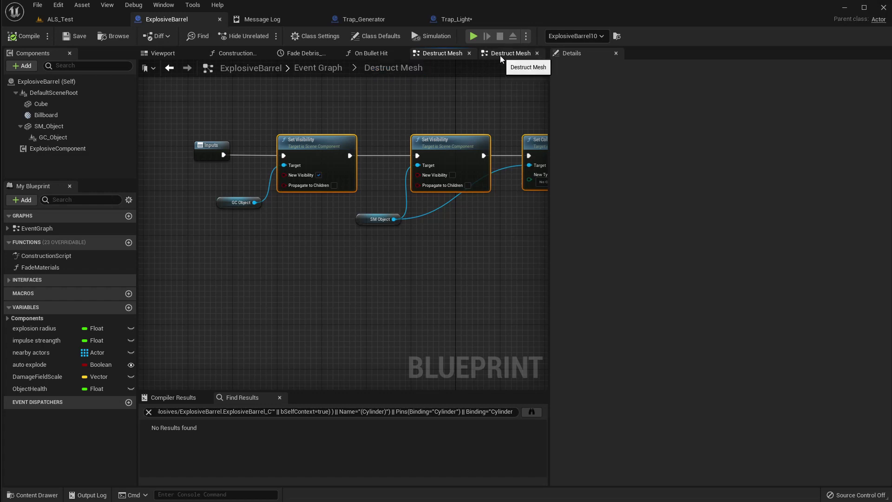
pyautogui.click(446, 21)
pyautogui.scroll(-4, 200, 236)
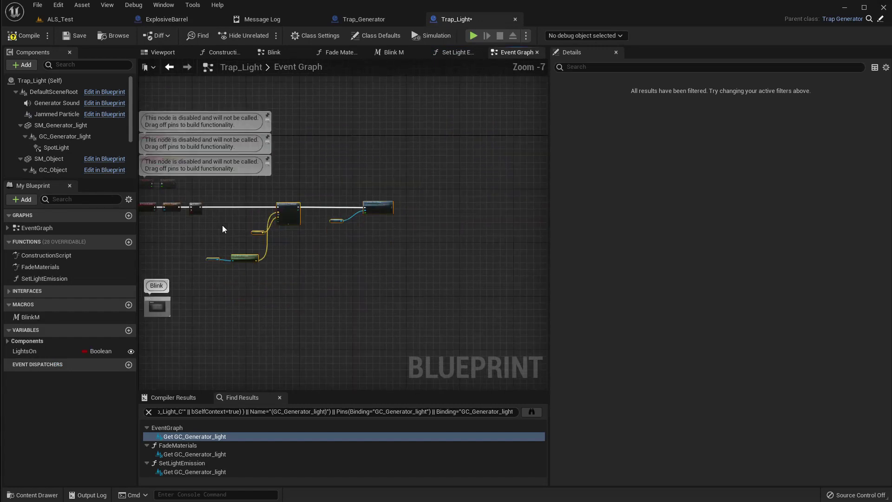
# Step: Move the SpawnActor FS Damage nodes farther from Do Once and paste the copied Set Visibility and Set Collision Enabled nodes into the gap
pyautogui.moveTo(216, 196); pyautogui.dragTo(409, 277)
pyautogui.moveTo(289, 205); pyautogui.dragTo(360, 205)
pyautogui.moveTo(203, 235); pyautogui.dragTo(280, 223, button='right')
pyautogui.click(280, 223)
pyautogui.scroll(1, 280, 224)
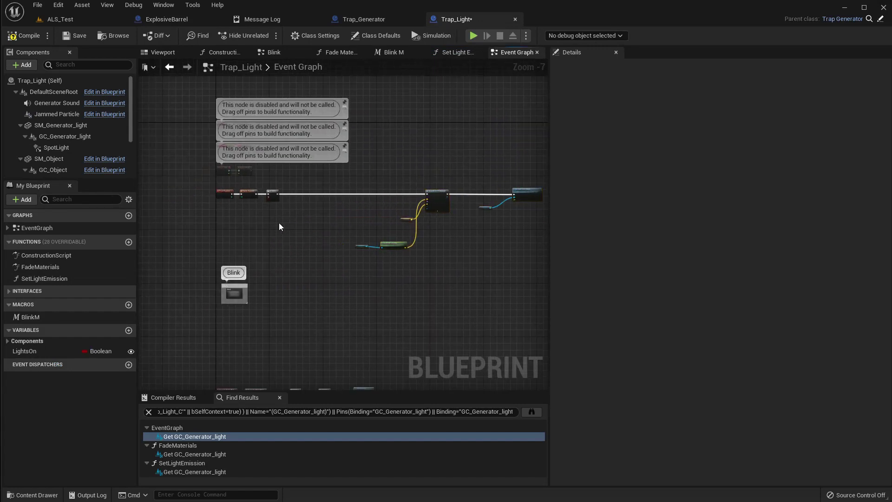
pyautogui.scroll(3, 280, 223)
pyautogui.hotkey('ctrl', 'v')
pyautogui.moveTo(204, 230); pyautogui.dragTo(376, 130)
# Step: Wire the pasted Set Visibility and Set Collision Enabled chain between Do Once's Completed output and SpawnActor FS Damage
pyautogui.moveTo(396, 220); pyautogui.dragTo(218, 247, button='right')
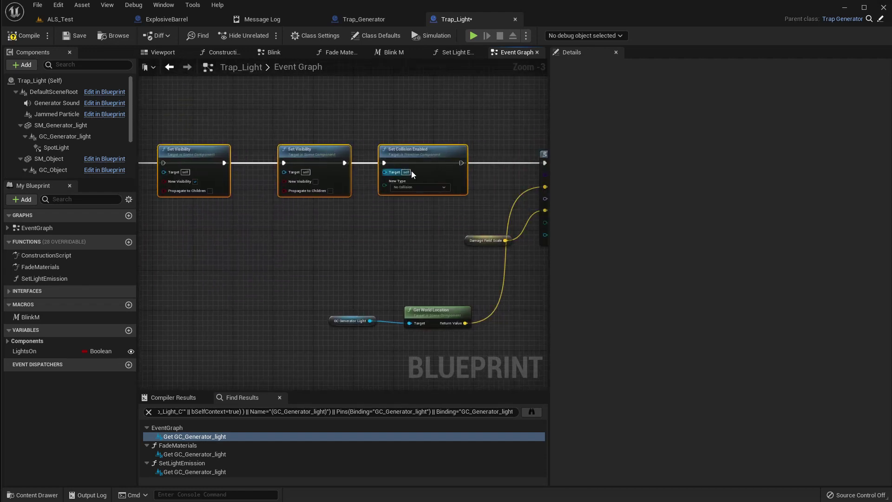
pyautogui.moveTo(538, 160); pyautogui.dragTo(461, 162, button='right')
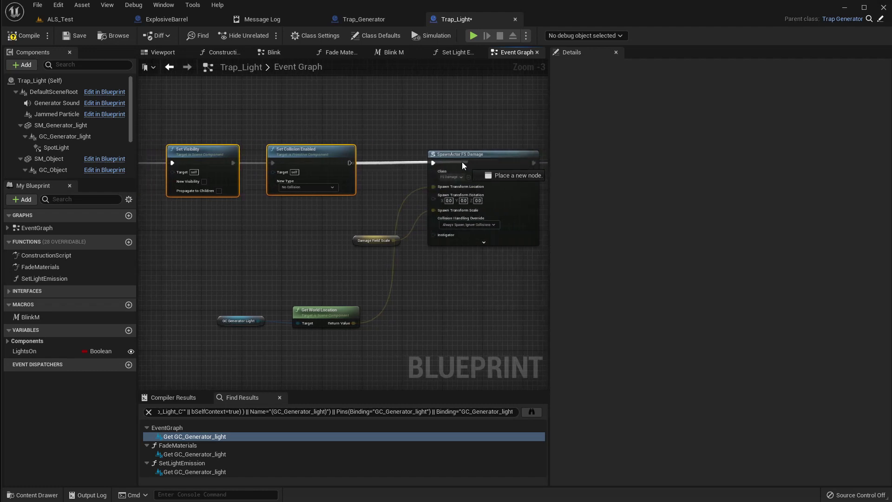
pyautogui.moveTo(350, 162); pyautogui.dragTo(436, 162)
pyautogui.moveTo(244, 234); pyautogui.dragTo(524, 229, button='right')
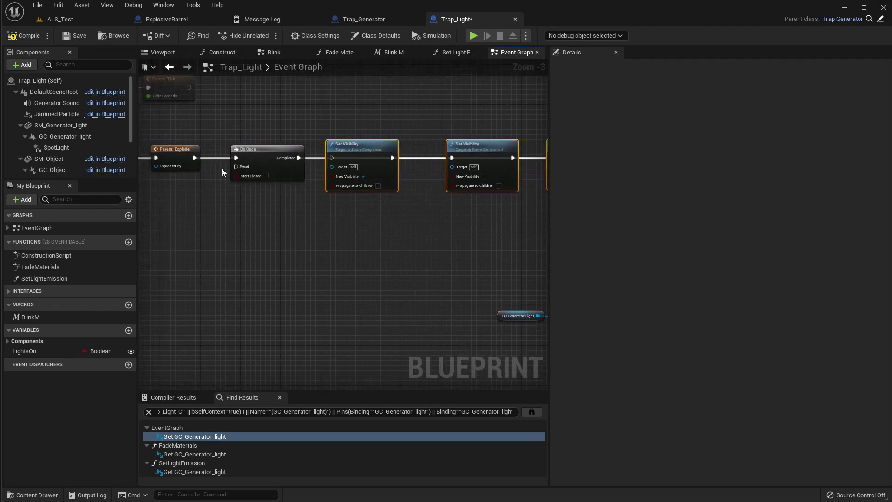
pyautogui.moveTo(297, 158); pyautogui.dragTo(331, 158)
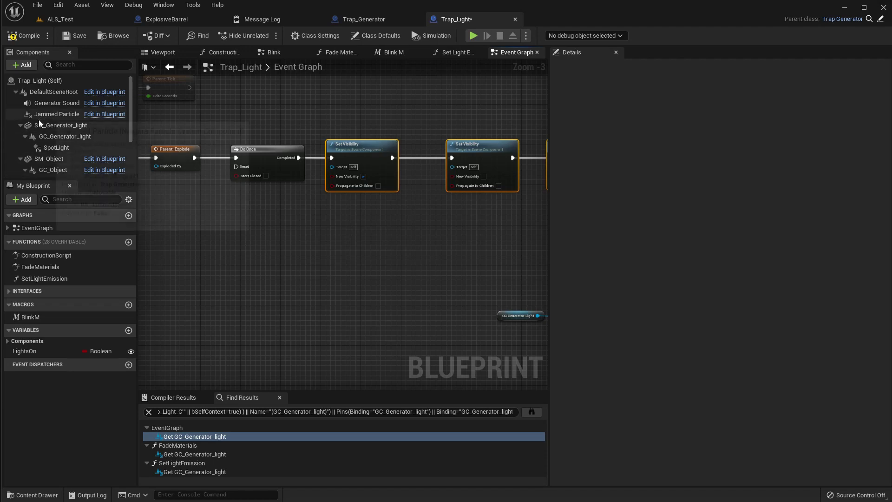
# Step: Connect GC_Generator_light to the first Set Visibility target and SM_Generator_light to the second Set Visibility and Set Collision Enabled targets, and compile Trap_Light
pyautogui.moveTo(52, 136); pyautogui.dragTo(393, 260)
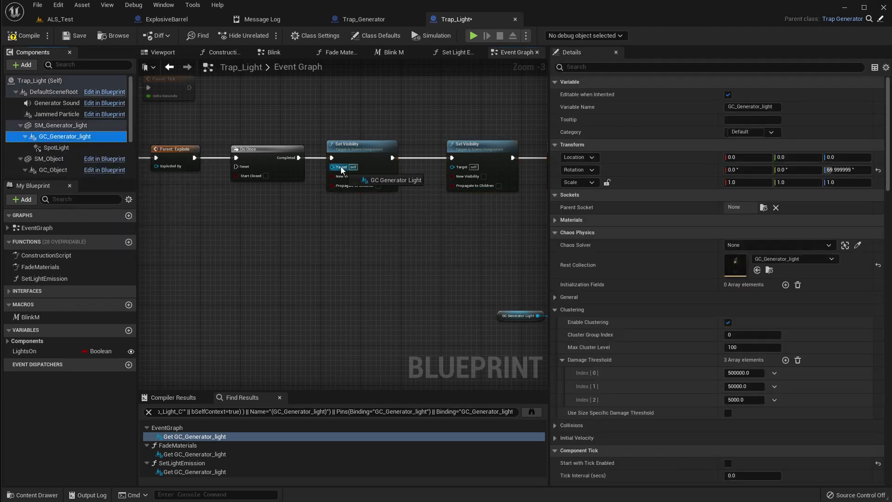
pyautogui.moveTo(341, 171); pyautogui.dragTo(302, 206)
pyautogui.moveTo(55, 126); pyautogui.dragTo(471, 263)
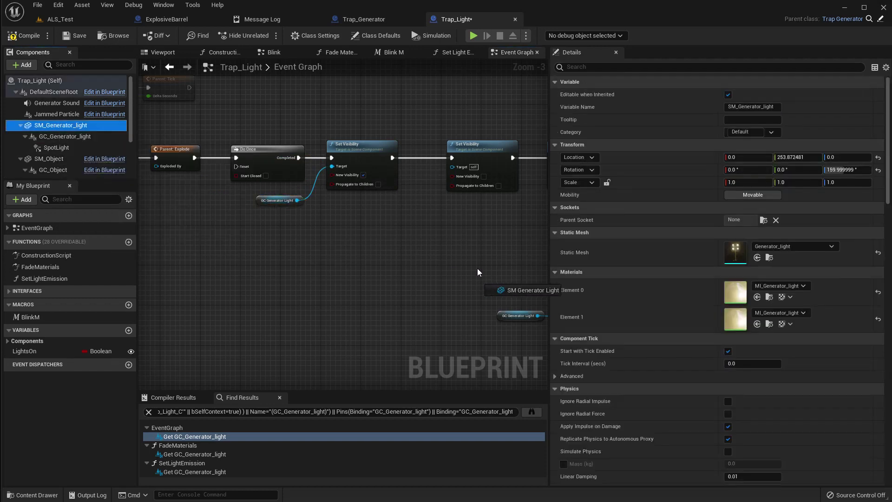
pyautogui.moveTo(393, 209); pyautogui.dragTo(392, 203)
pyautogui.scroll(2, 340, 234)
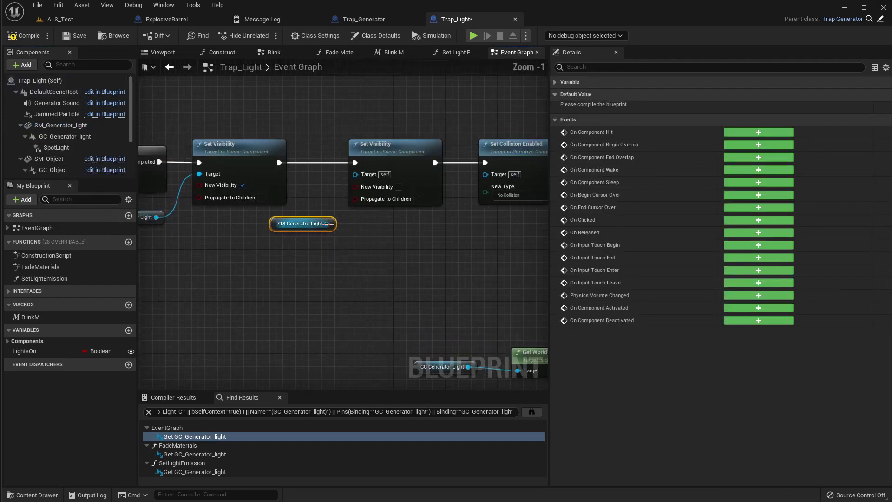
pyautogui.moveTo(328, 223); pyautogui.dragTo(347, 192)
pyautogui.moveTo(326, 225); pyautogui.dragTo(488, 177)
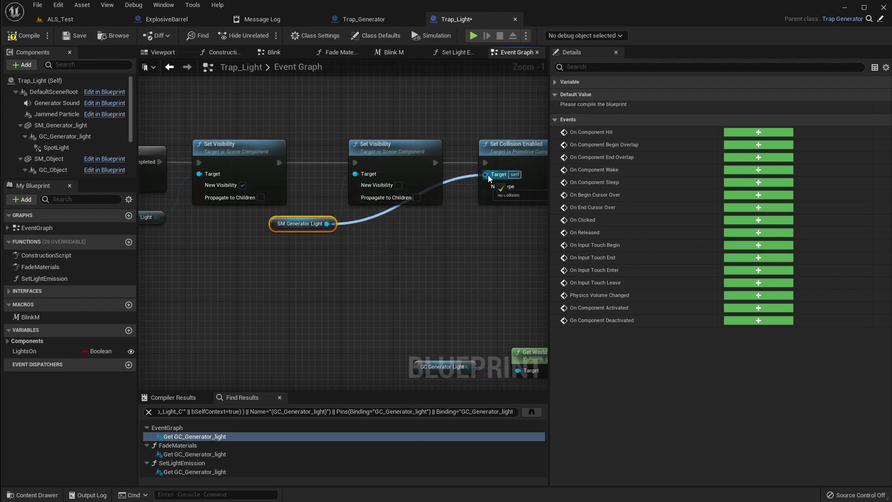
pyautogui.click(28, 37)
# Step: Place a Trap_Light from the Explosives folder near the barrel in ALS_Test and rotate it to 60° about Z
pyautogui.click(59, 19)
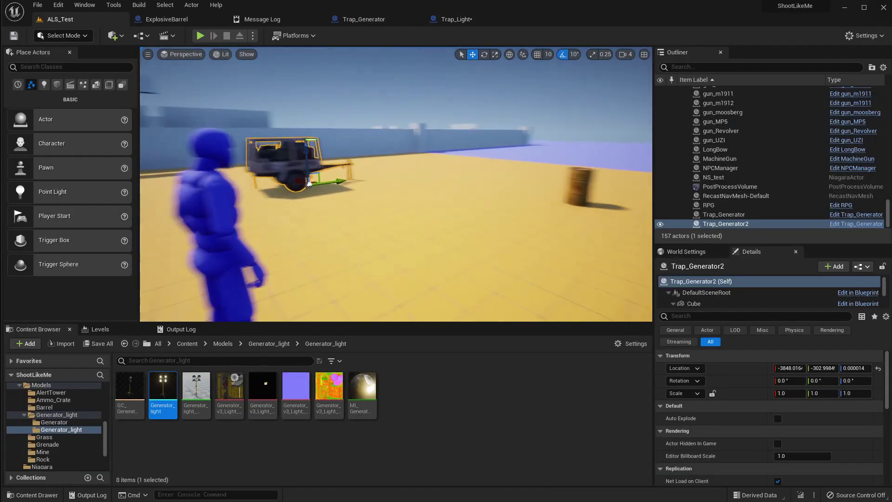
pyautogui.moveTo(374, 216); pyautogui.dragTo(386, 220, button='right')
pyautogui.rightClick(281, 142)
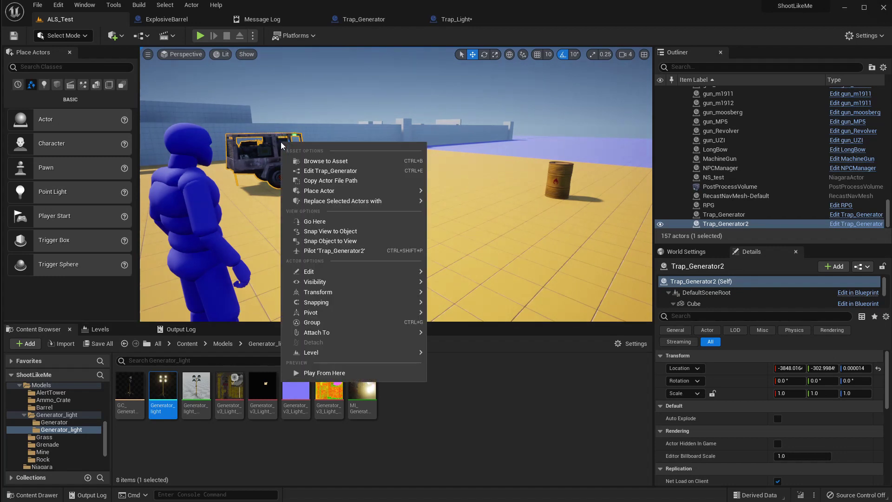
pyautogui.click(374, 161)
pyautogui.moveTo(268, 404); pyautogui.dragTo(499, 179)
pyautogui.moveTo(499, 179); pyautogui.dragTo(546, 195, button='right')
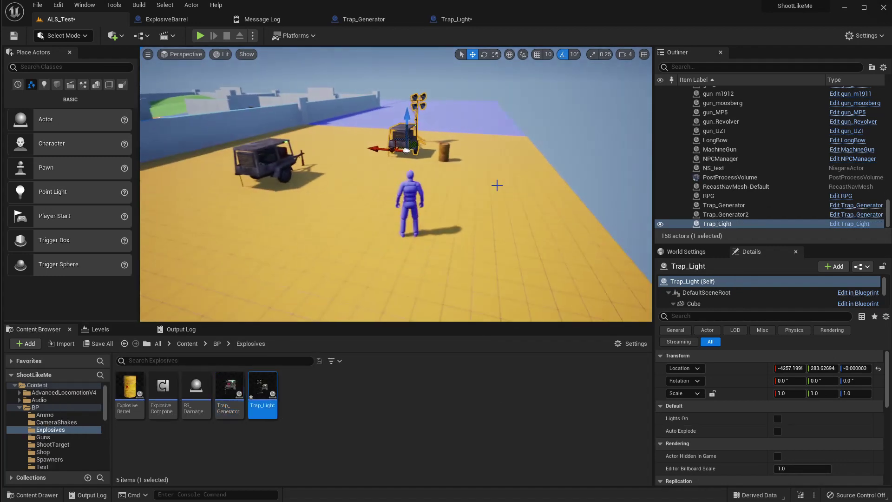
pyautogui.press('e')
pyautogui.moveTo(345, 149); pyautogui.dragTo(393, 141)
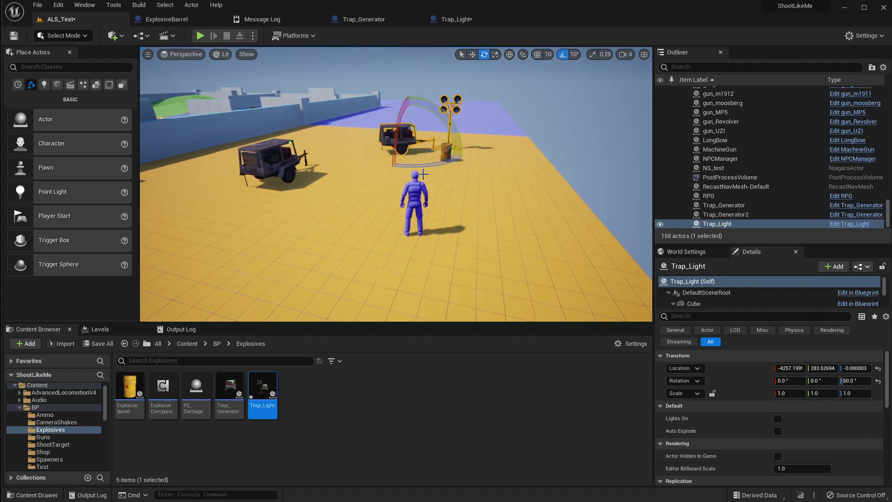
# Step: Play-test ALS_Test in full screen, equip the rifle and shoot the Trap_Light until it explodes, and end the play session
pyautogui.hotkey('alt', 'p')
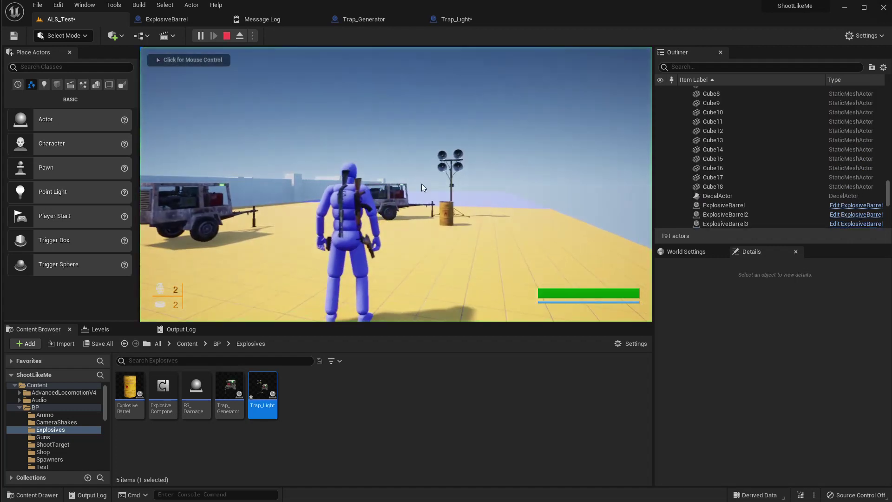
pyautogui.press('F11')
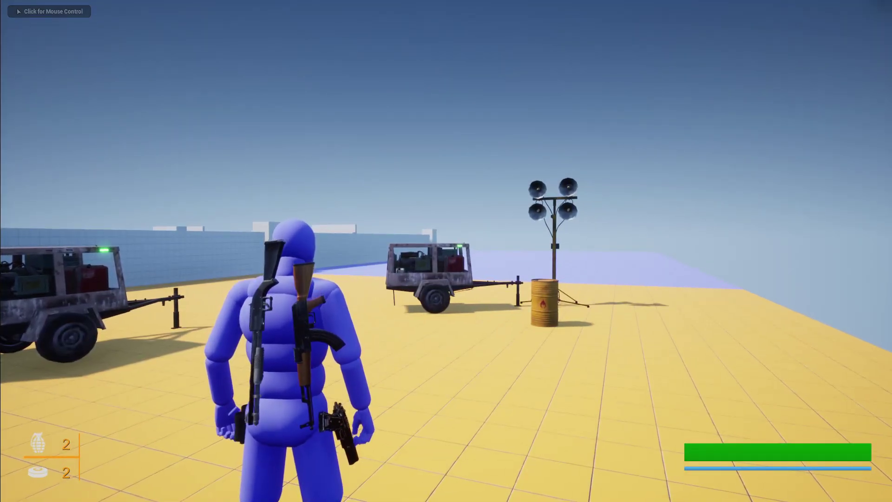
pyautogui.click(446, 251)
pyautogui.press('1')
pyautogui.rightClick(446, 251)
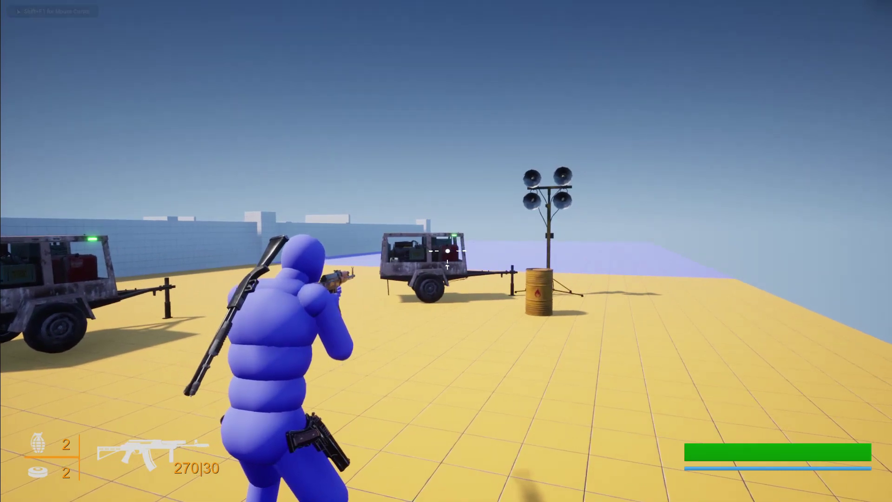
pyautogui.click(447, 251)
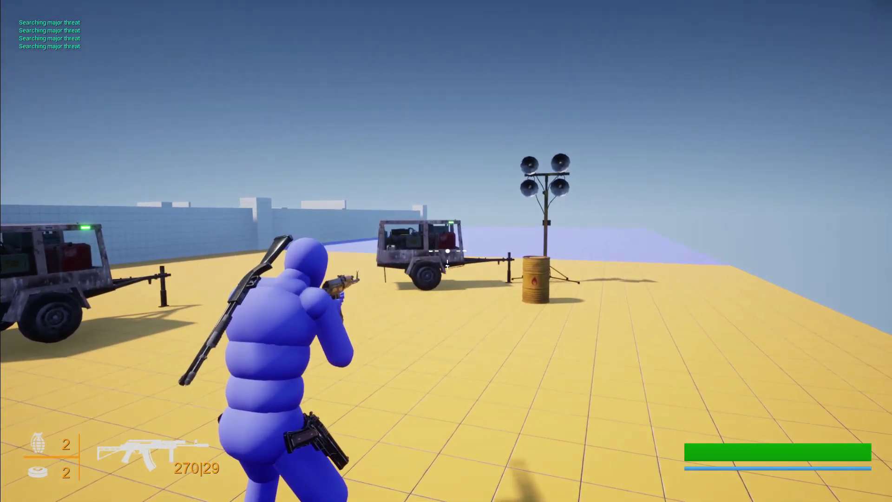
pyautogui.click(448, 251)
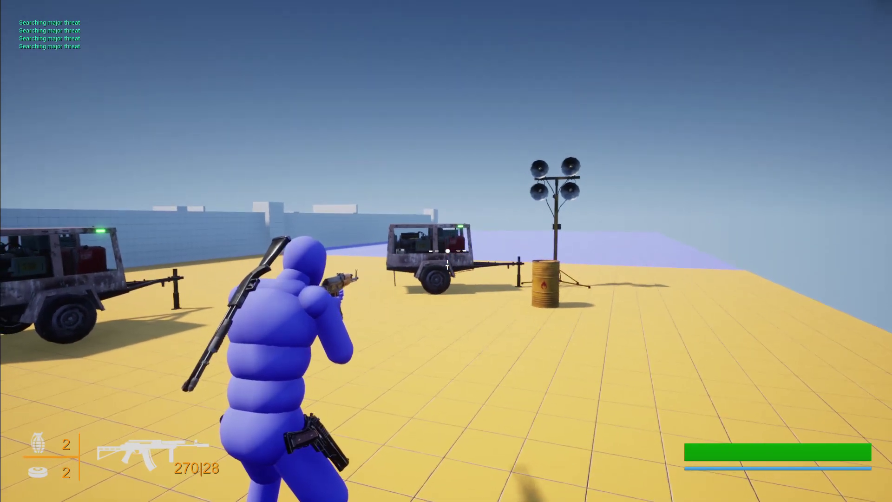
pyautogui.click(448, 251)
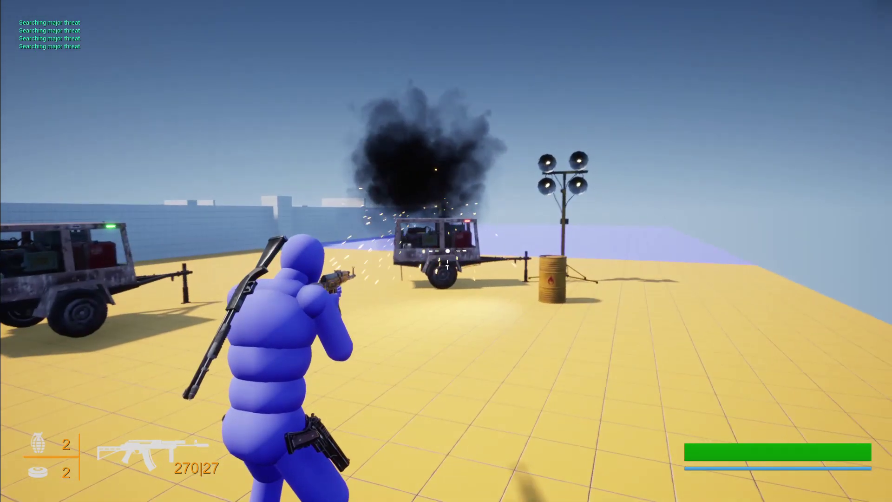
pyautogui.click(448, 251)
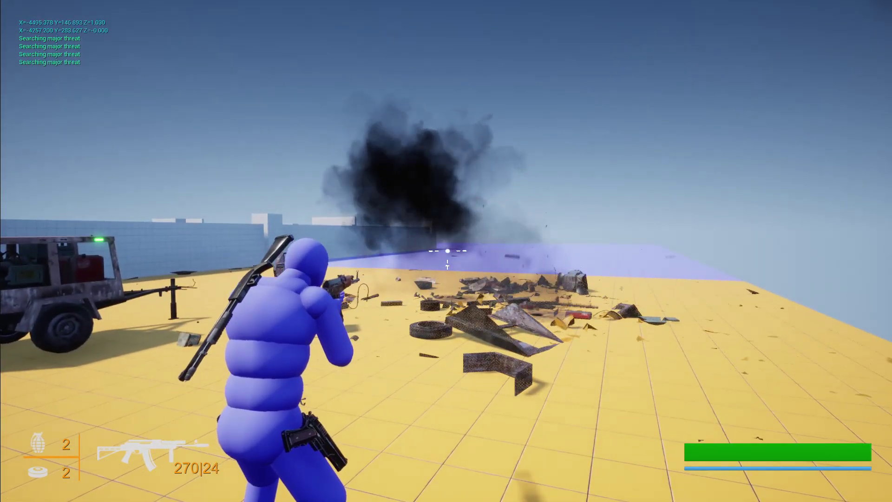
pyautogui.press('Escape')
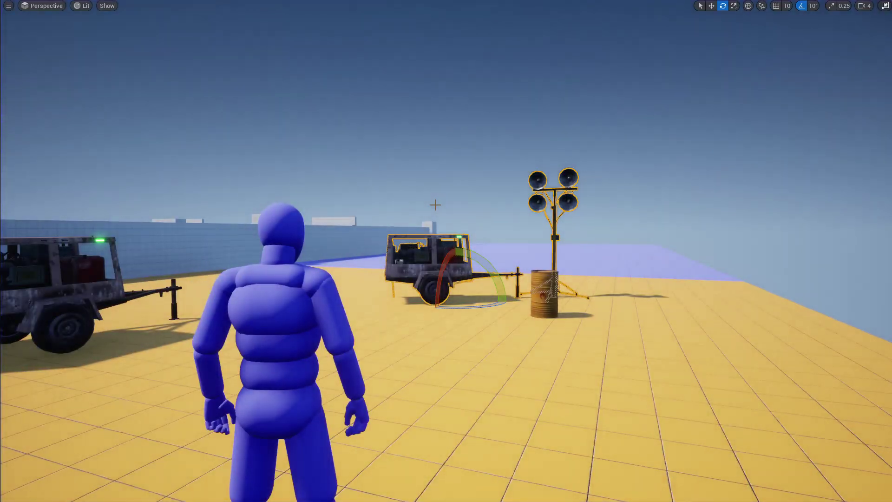
# Step: Run the play-test again, shoot the Trap_Light with the rifle, and return to the normal editor view
pyautogui.hotkey('alt', 'p')
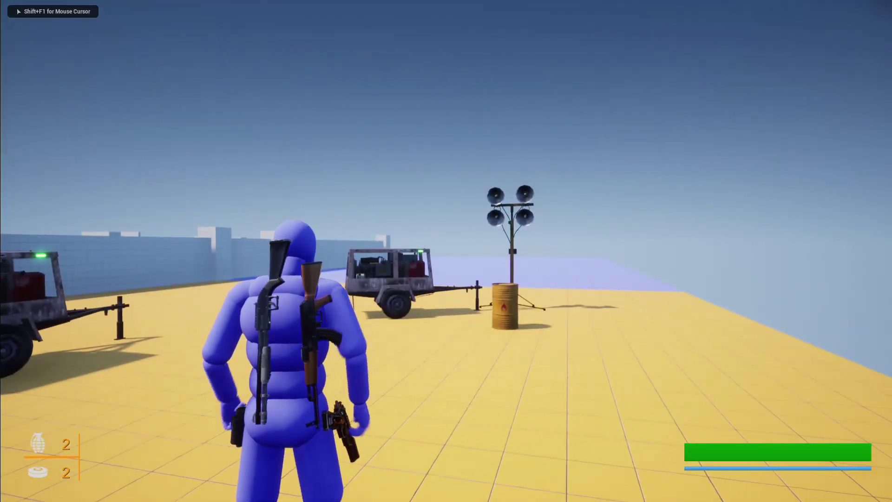
pyautogui.press('1')
pyautogui.click(448, 251)
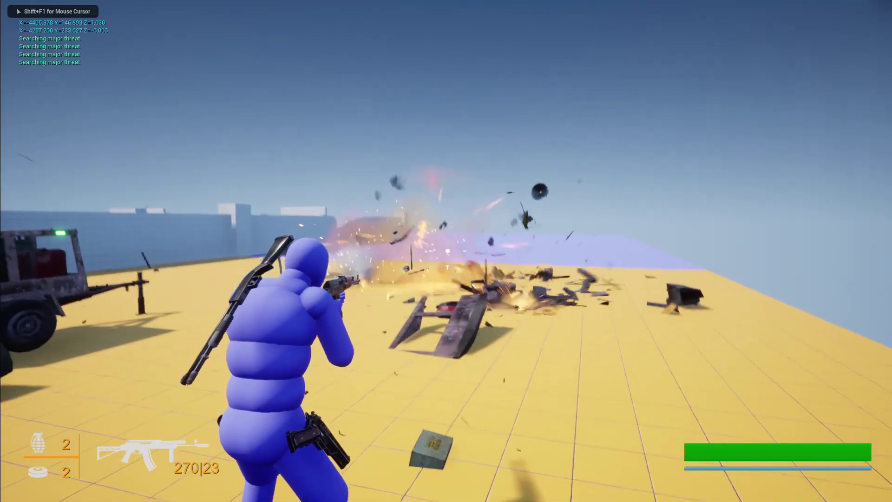
pyautogui.press('Escape')
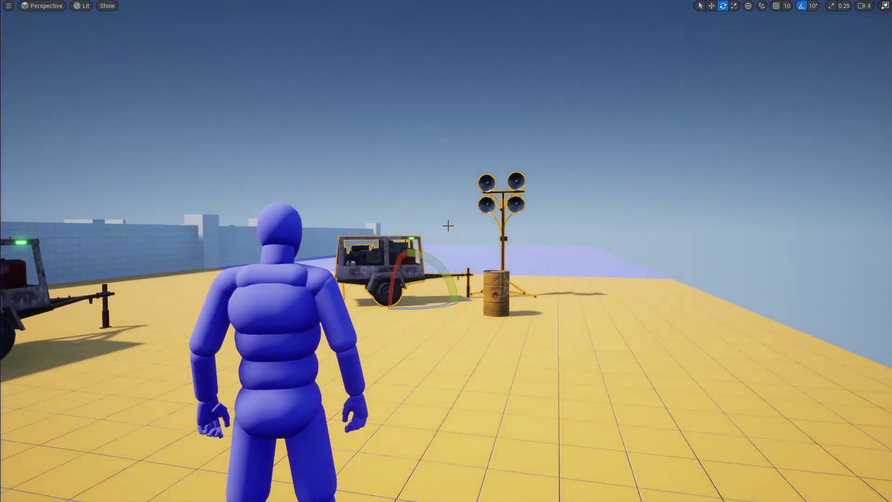
pyautogui.press('F11')
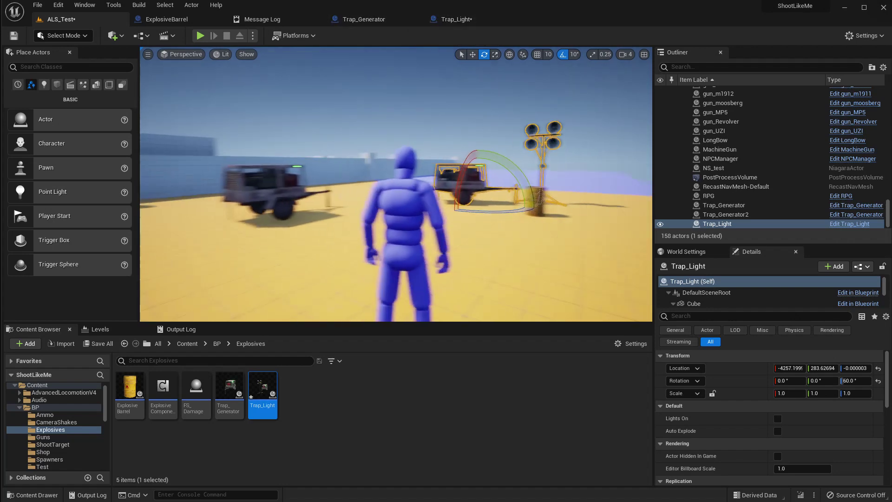
# Step: Examine the tick, physics, collision and rendering settings of Trap_Light's GC_Generator_light component alongside SM_Generator_light
pyautogui.click(455, 20)
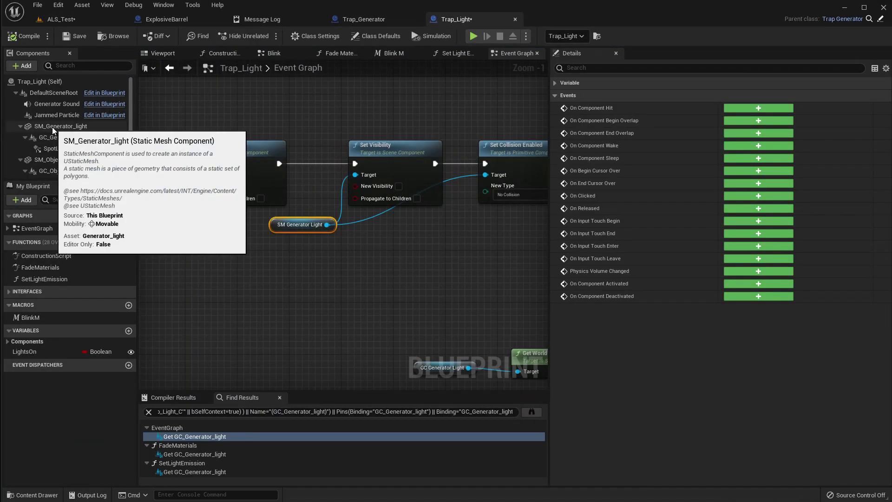
pyautogui.click(48, 138)
pyautogui.scroll(-5, 807, 335)
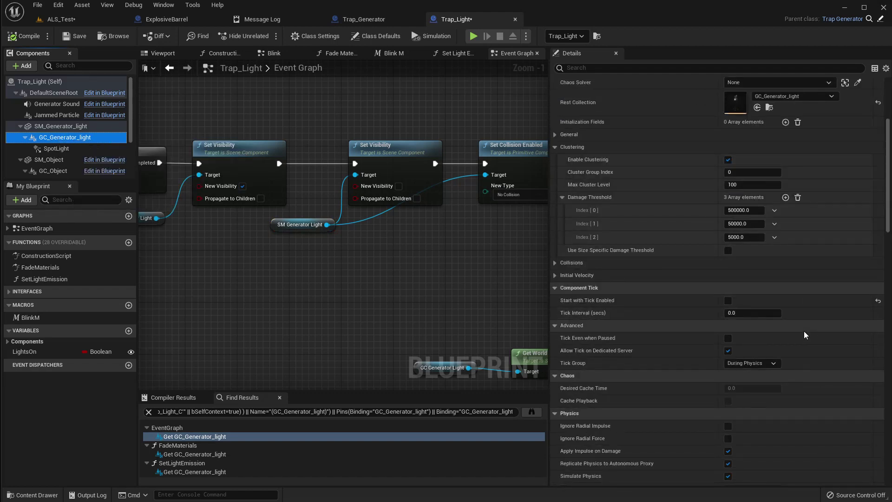
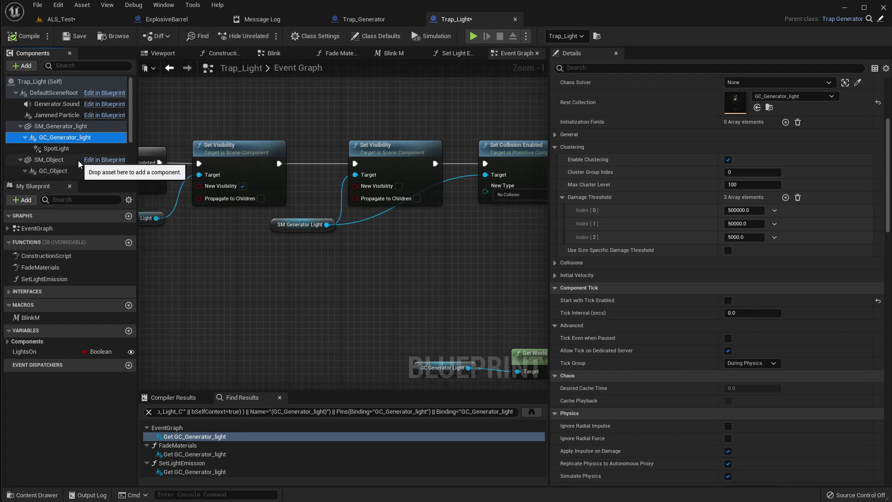
pyautogui.moveTo(199, 120); pyautogui.dragTo(272, 158, button='right')
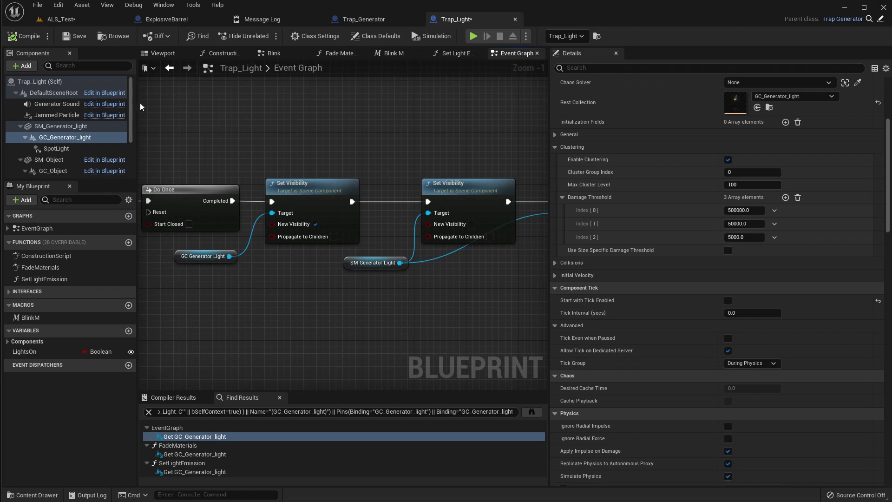
pyautogui.click(42, 126)
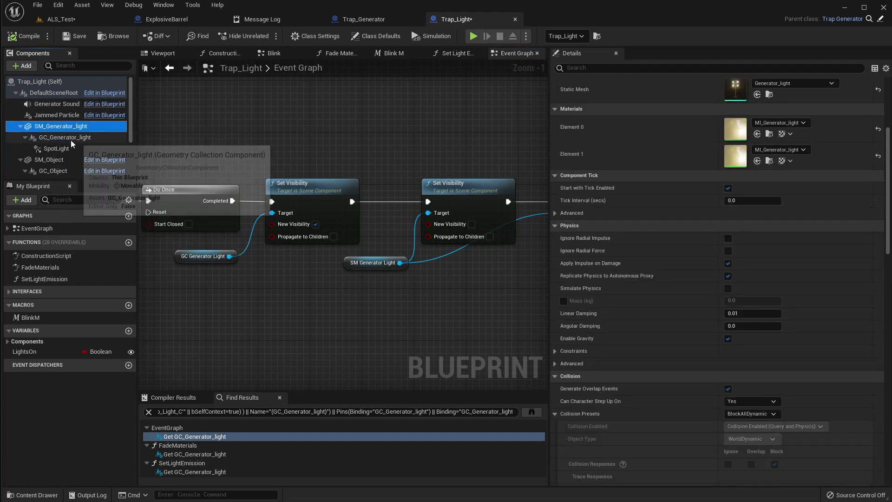
pyautogui.click(63, 138)
pyautogui.scroll(-2, 820, 316)
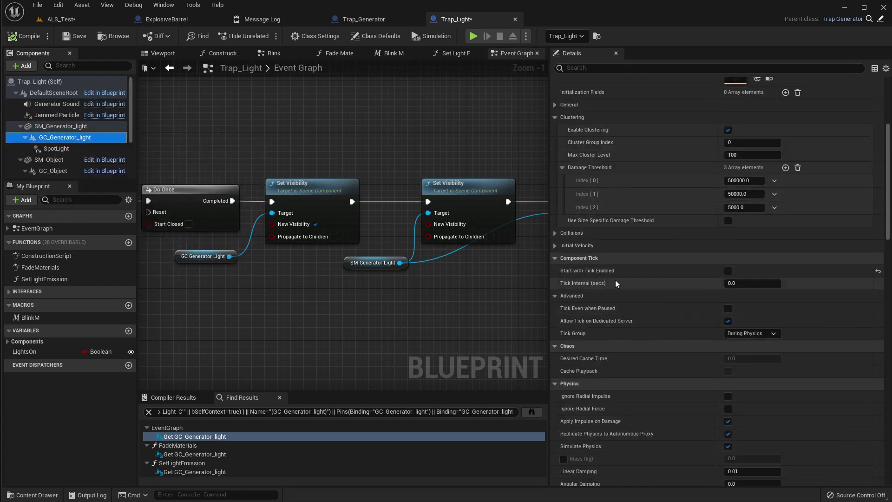
pyautogui.scroll(-10, 826, 283)
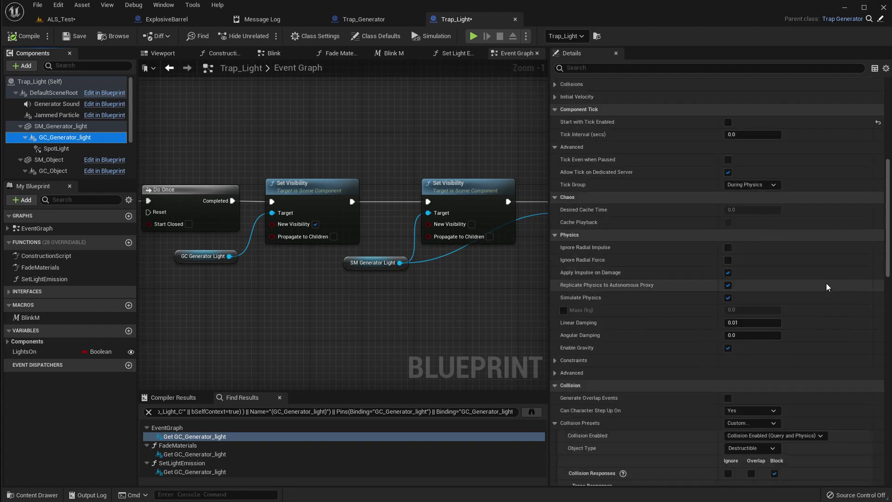
pyautogui.scroll(-2, 711, 411)
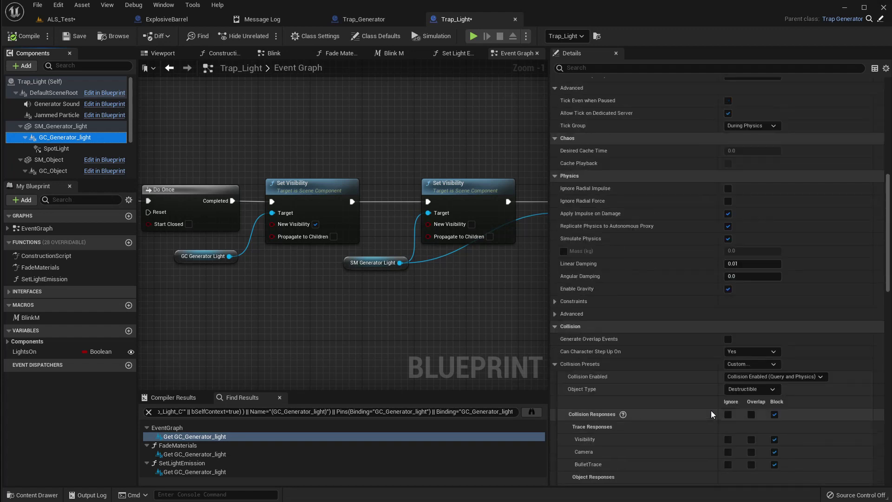
pyautogui.scroll(-10, 714, 392)
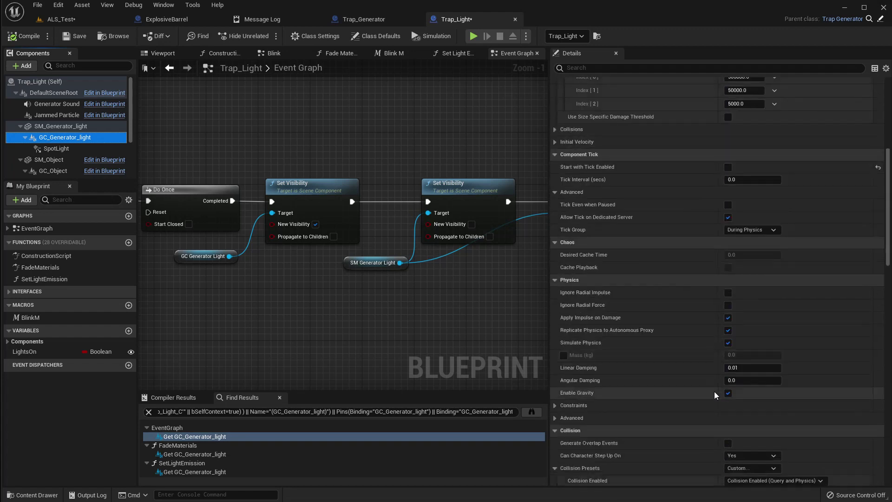
pyautogui.scroll(-10, 717, 383)
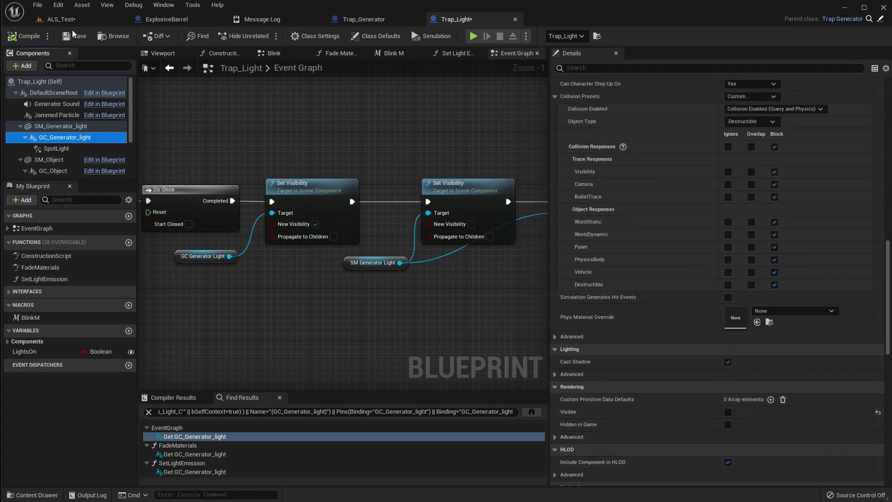
# Step: Find the references to GC_Object in the ExplosiveBarrel blueprint and delete the unconnected GC Object getter from the Destruct Mesh graph
pyautogui.click(166, 19)
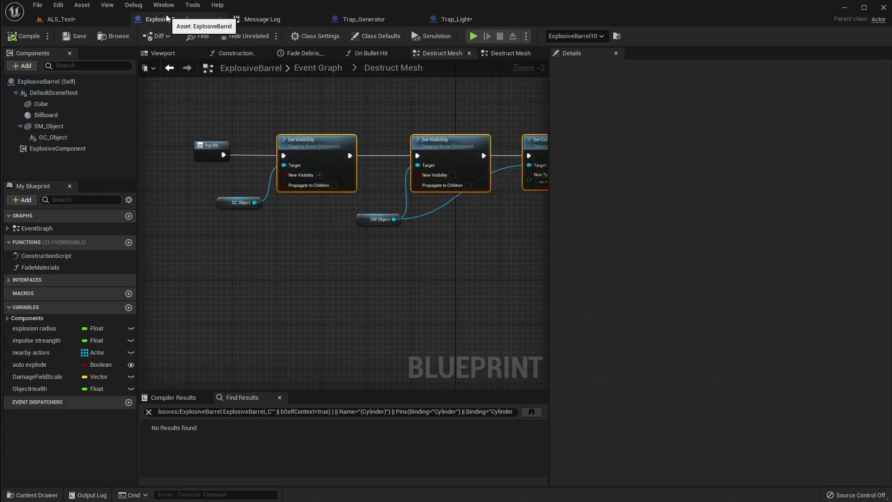
pyautogui.rightClick(54, 137)
pyautogui.click(98, 141)
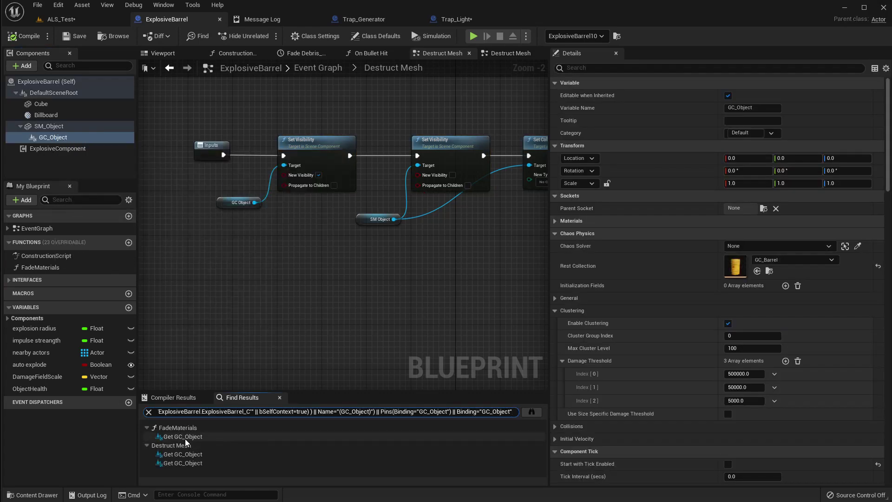
pyautogui.click(183, 455)
pyautogui.moveTo(307, 235); pyautogui.dragTo(269, 263, button='right')
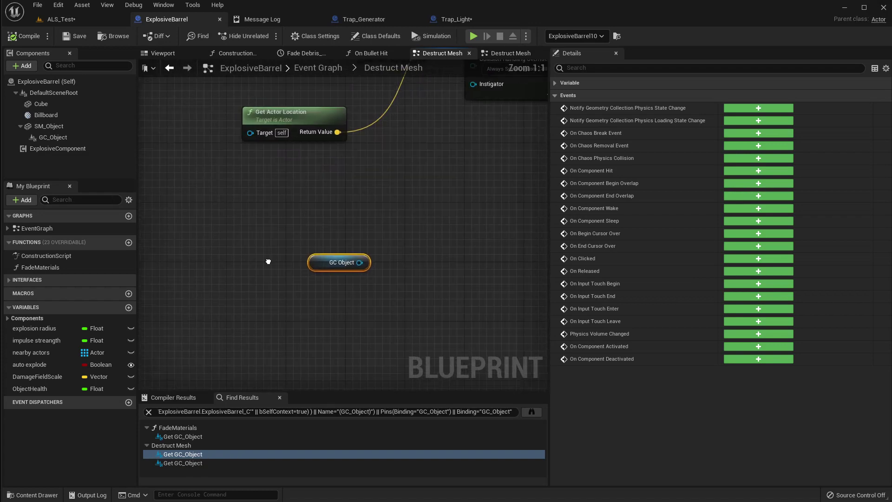
pyautogui.press('Delete')
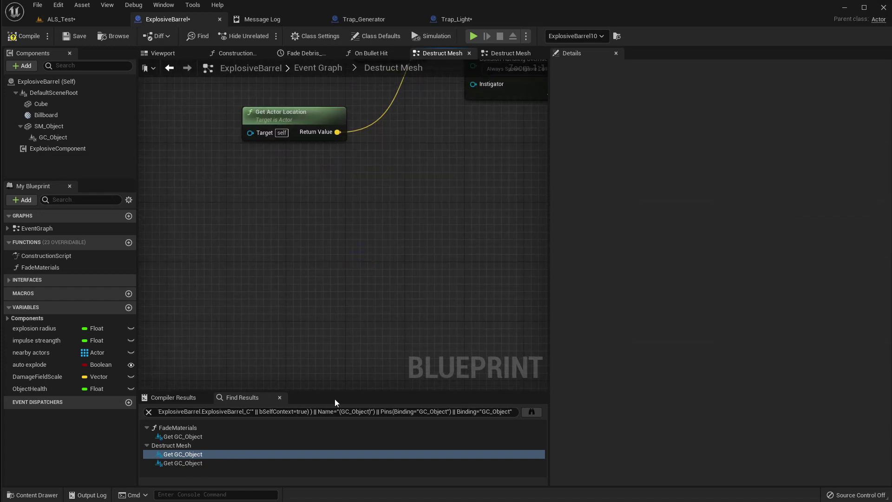
pyautogui.click(182, 463)
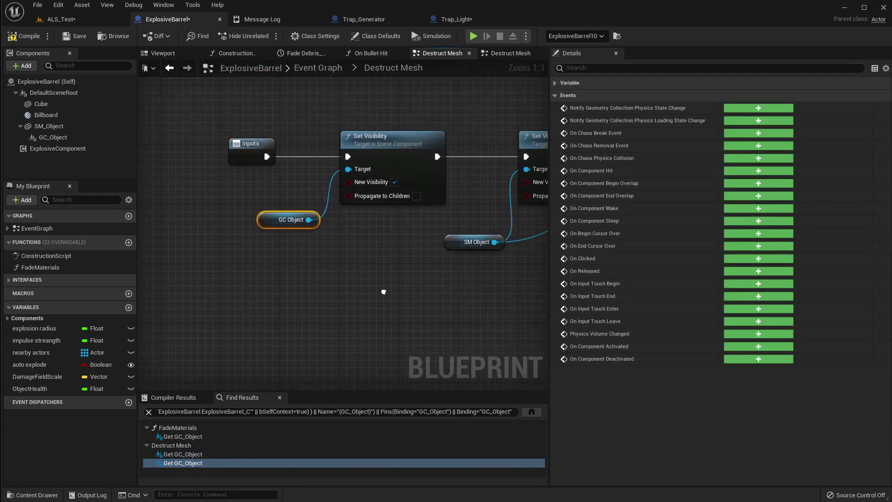
pyautogui.moveTo(362, 292); pyautogui.dragTo(354, 292, button='right')
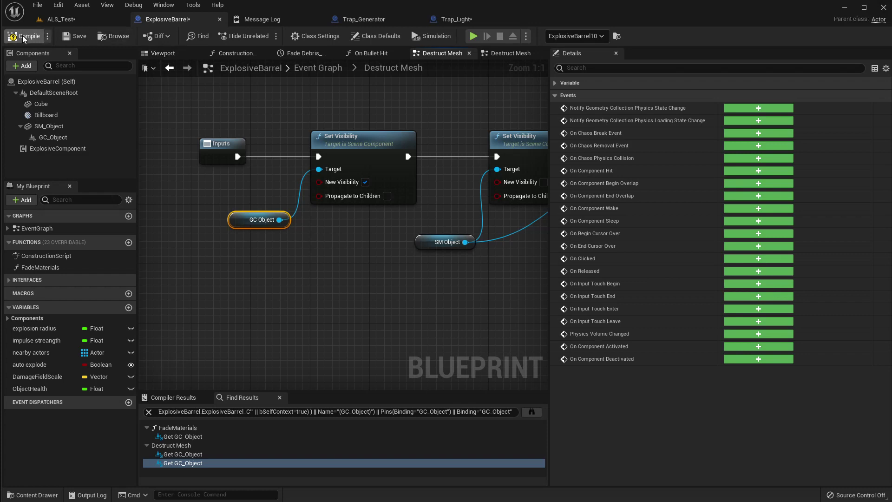
# Step: Play-test ALS_Test in full screen and shoot the standalone Trap_Generator with the rifle until it explodes
pyautogui.click(57, 18)
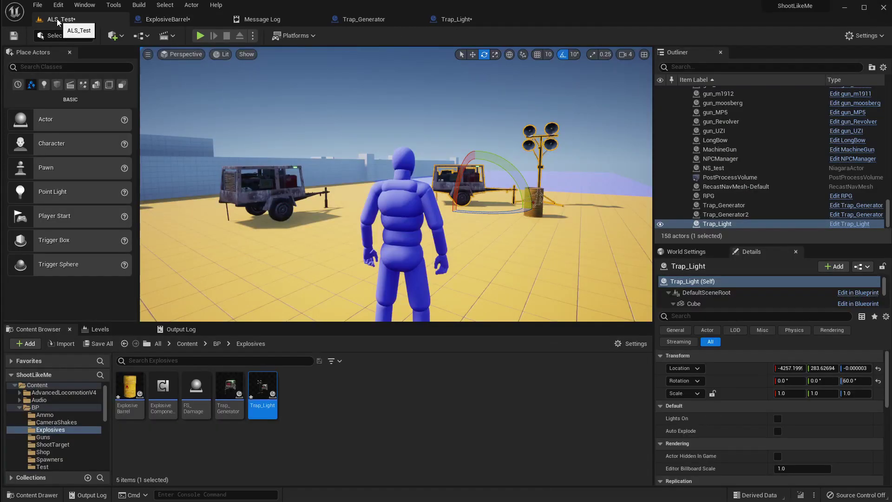
pyautogui.hotkey('ctrl', 'alt', 's')
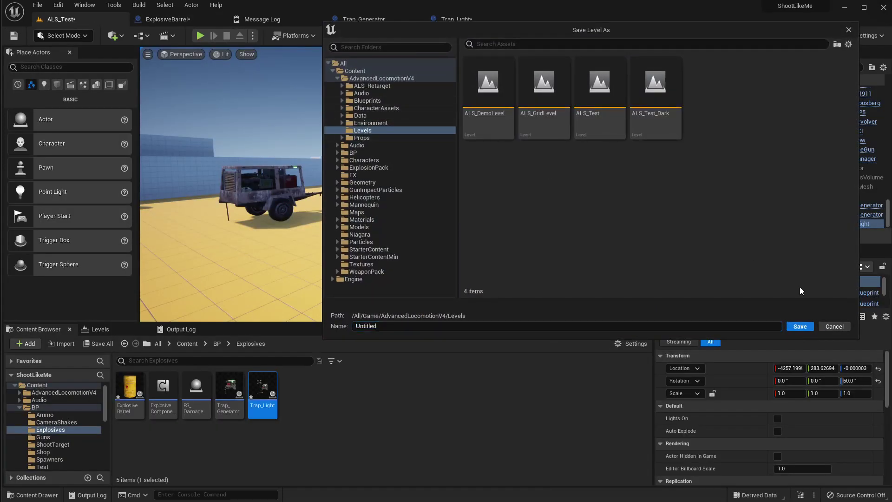
pyautogui.click(830, 328)
pyautogui.moveTo(299, 207)
pyautogui.mouseDown(button='right')
pyautogui.moveTo(261, 207)
pyautogui.moveTo(299, 207)
pyautogui.mouseUp(button='right')
pyautogui.press('F11')
pyautogui.hotkey('alt', 'p')
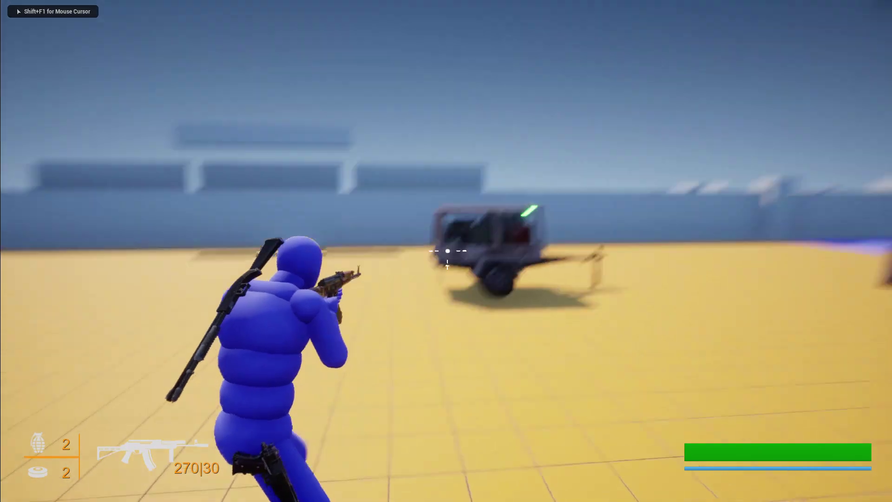
pyautogui.click(447, 251)
pyautogui.click(447, 251)
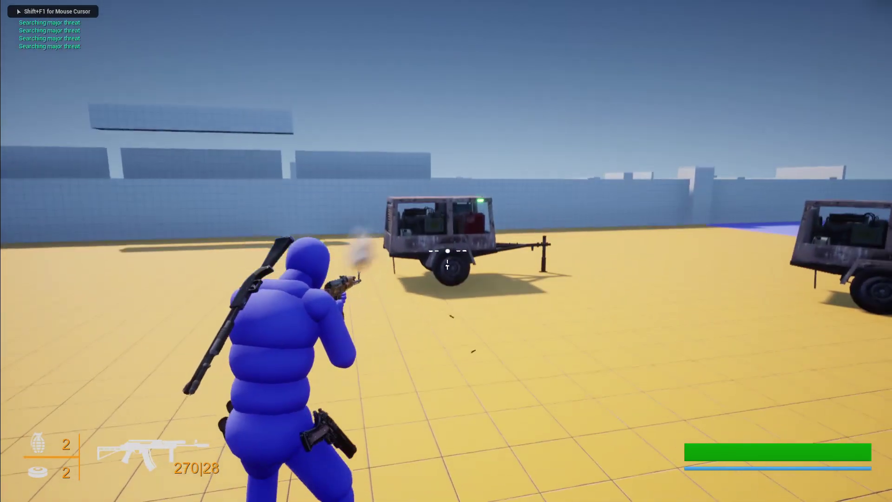
pyautogui.click(447, 251)
pyautogui.click(448, 251)
pyautogui.click(447, 251)
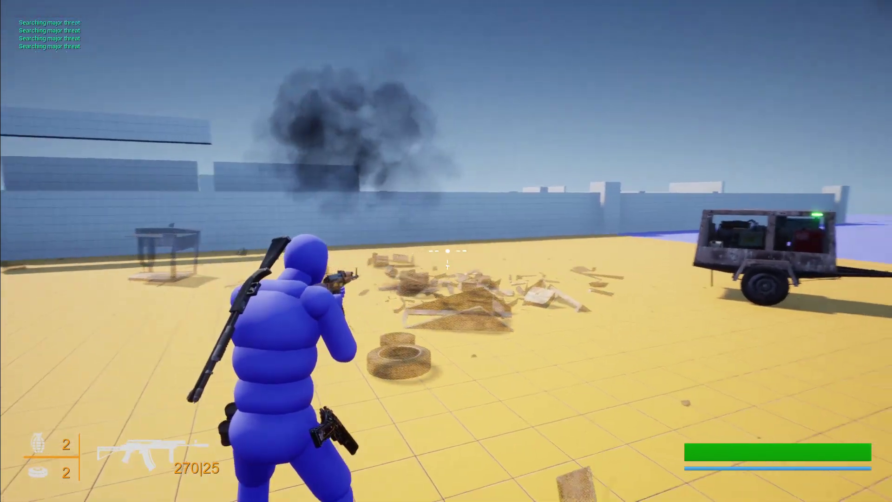
# Step: Shoot the Trap_Light's generator beside the barrel until it explodes, and end the play session
pyautogui.click(448, 251)
pyautogui.click(447, 251)
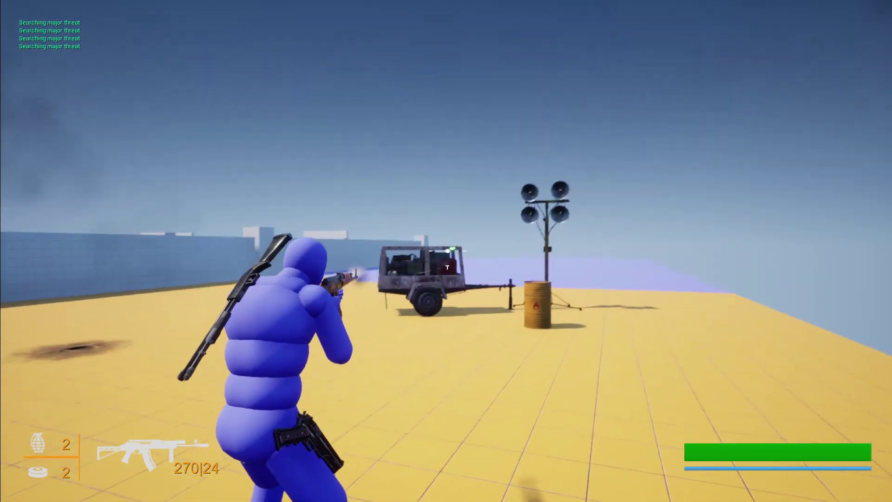
pyautogui.click(448, 251)
pyautogui.click(448, 251)
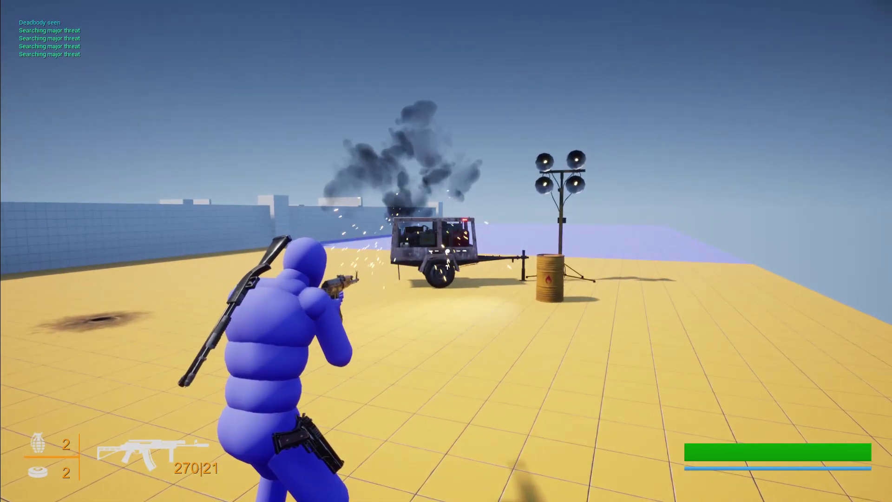
pyautogui.click(447, 251)
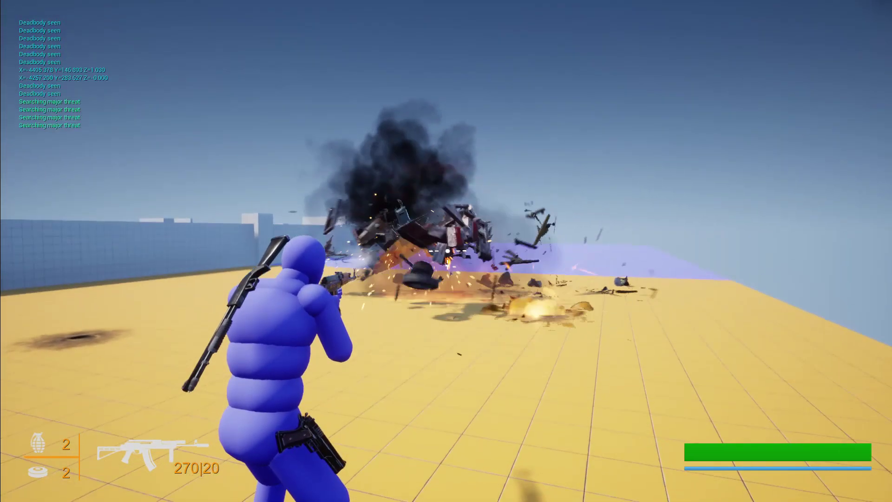
pyautogui.press('Escape')
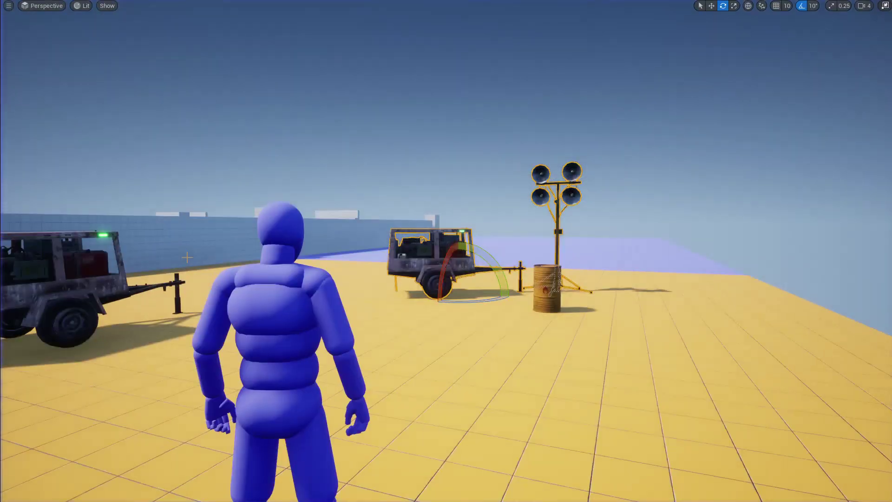
# Step: Run the play-test twice more, shooting the Trap_Light's generator with the rifle until it explodes, and end each session
pyautogui.hotkey('alt', 'p')
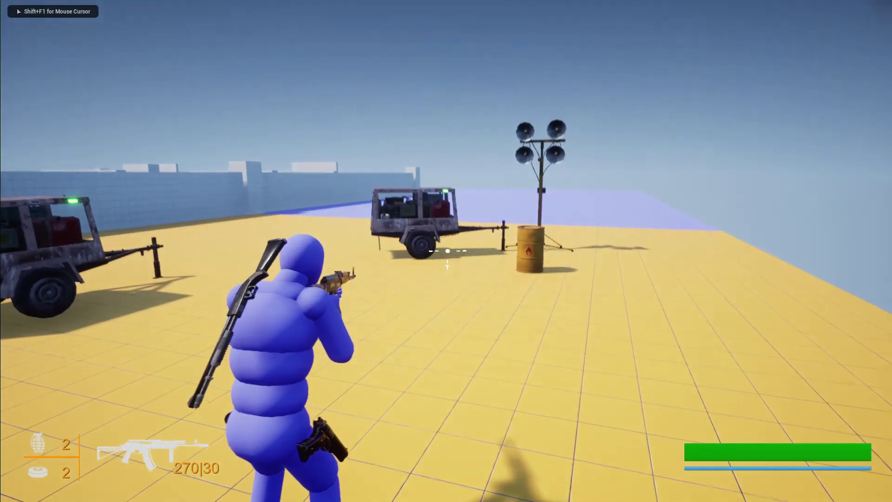
pyautogui.click(448, 251)
pyautogui.click(448, 251)
pyautogui.press('Escape')
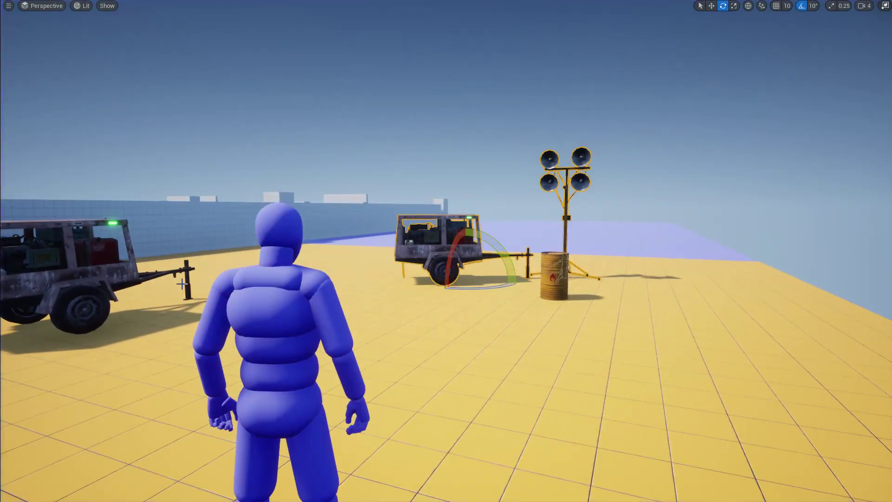
pyautogui.hotkey('alt', 'p')
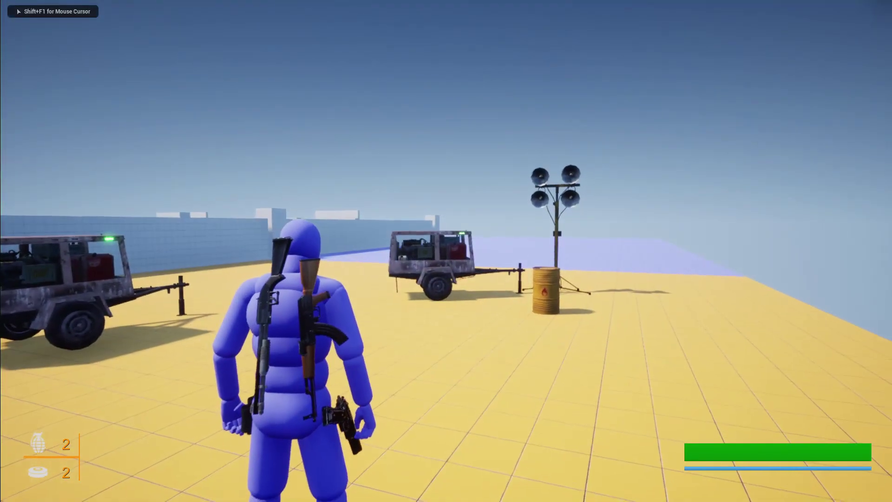
pyautogui.click(447, 251)
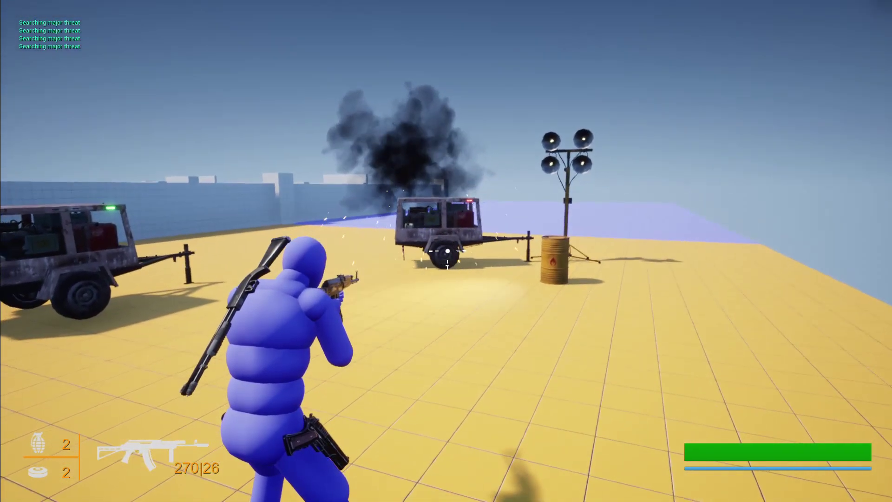
pyautogui.click(448, 251)
pyautogui.click(448, 251)
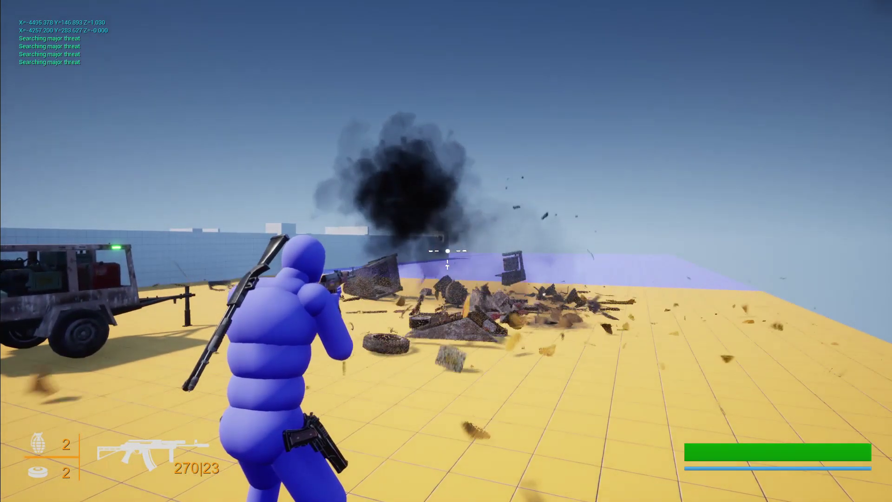
pyautogui.press('Escape')
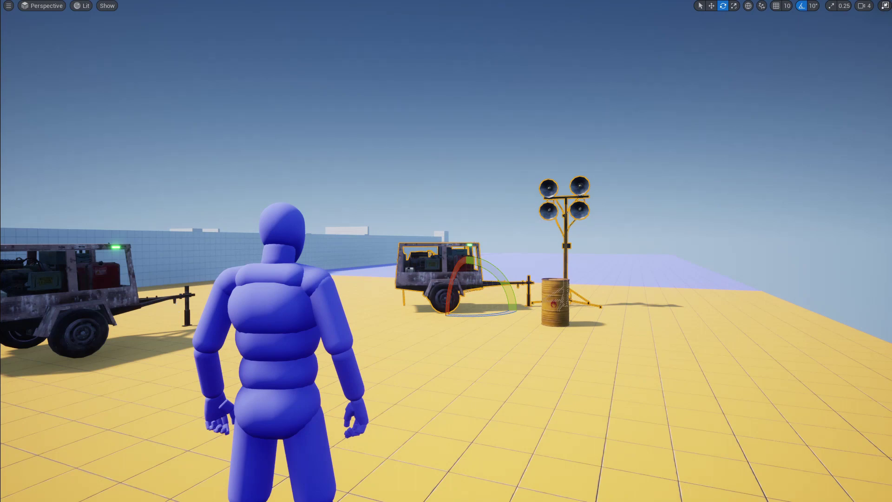
pyautogui.moveTo(408, 125); pyautogui.dragTo(279, 163, button='right')
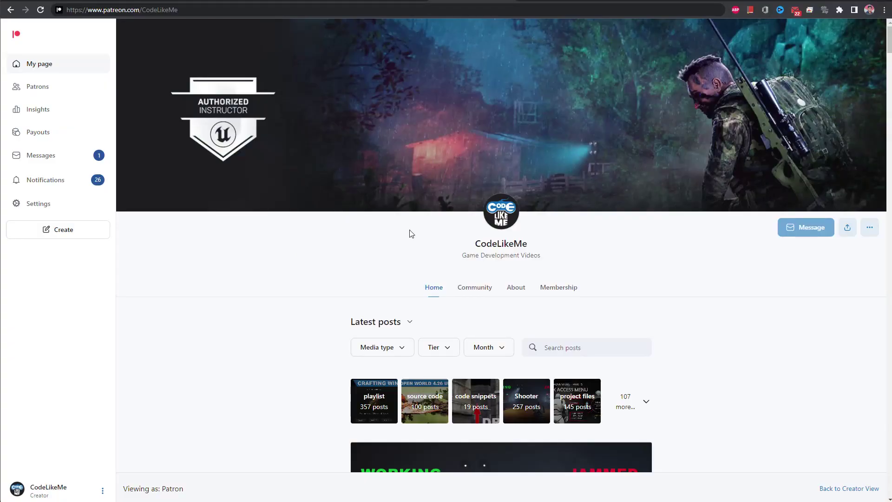
# Step: Look through the older posts on the CodeLikeMe Patreon page in the browser
pyautogui.scroll(-13, 418, 230)
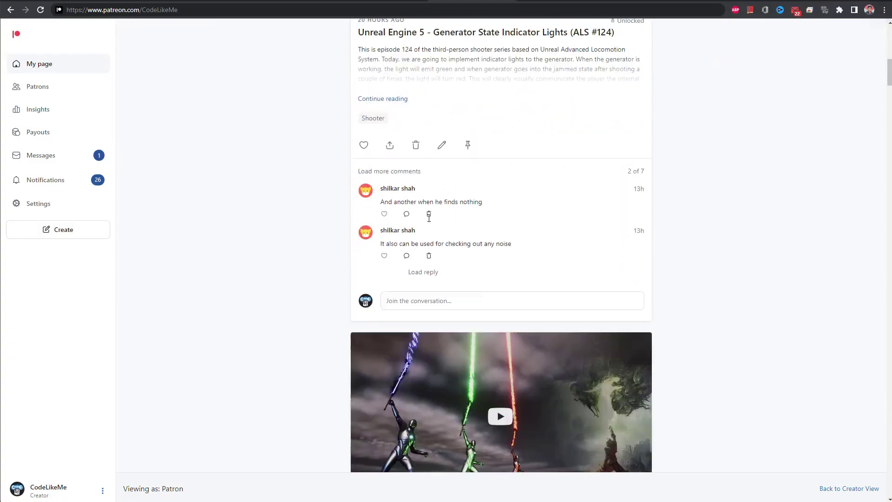
pyautogui.scroll(-17, 428, 217)
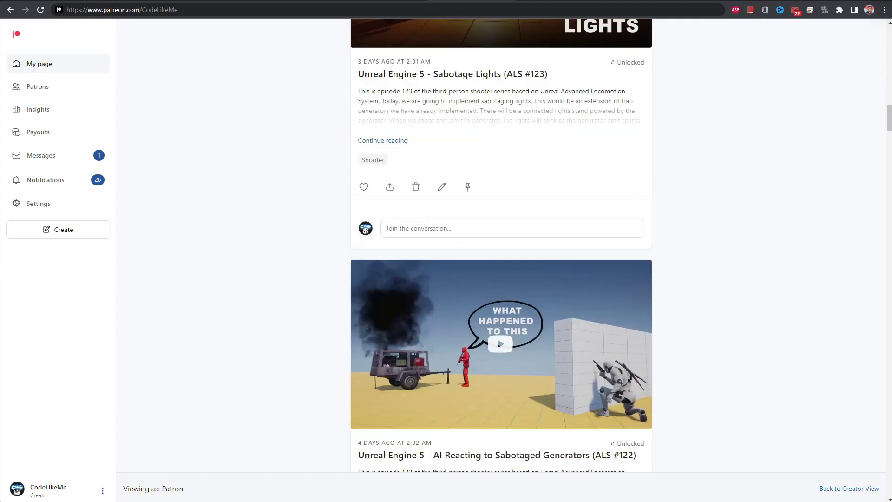
pyautogui.scroll(-17, 428, 219)
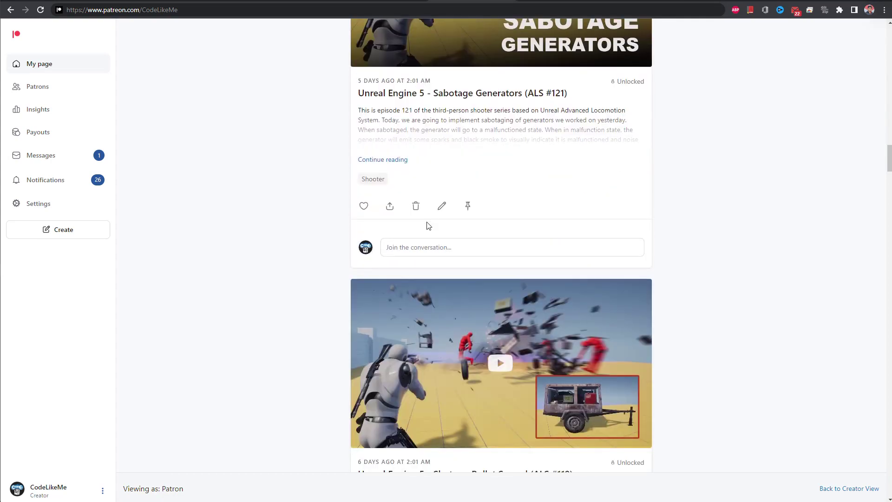
pyautogui.scroll(-20, 428, 226)
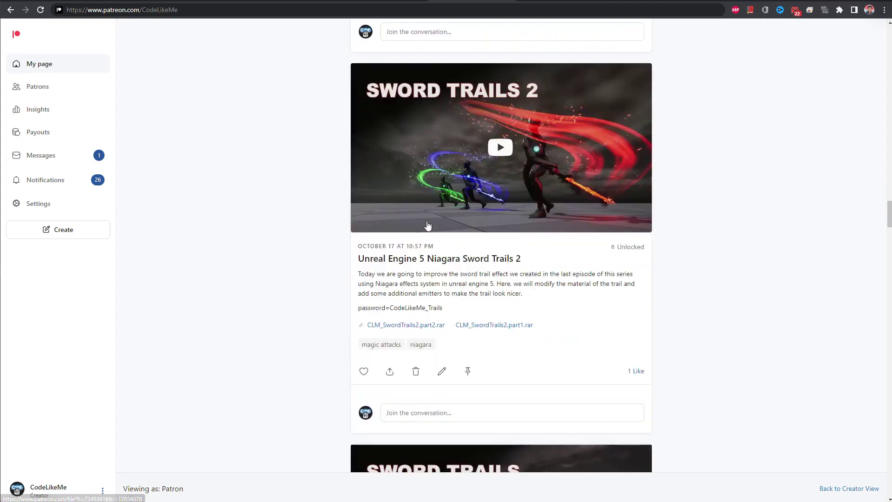
pyautogui.scroll(-19, 428, 226)
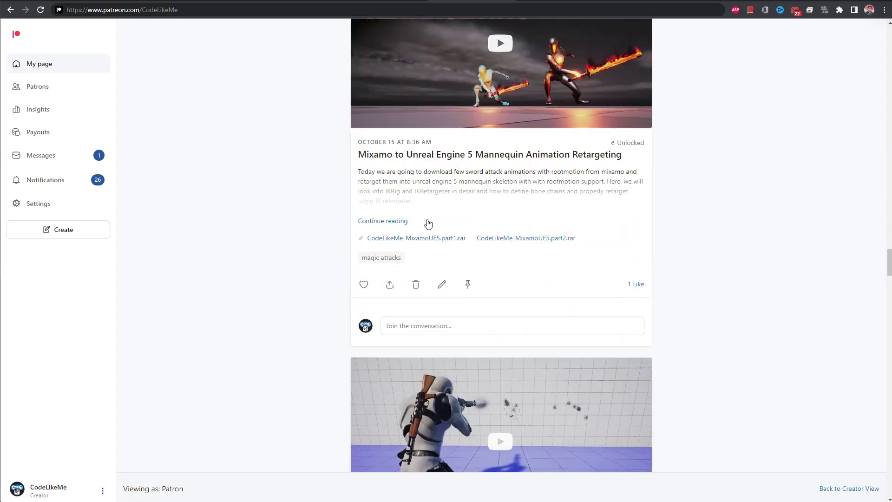
pyautogui.scroll(-20, 428, 222)
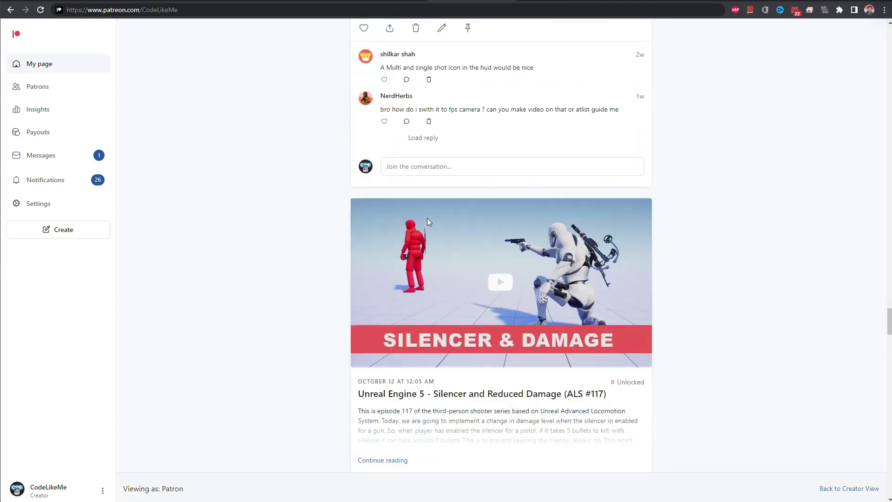
pyautogui.scroll(-20, 428, 218)
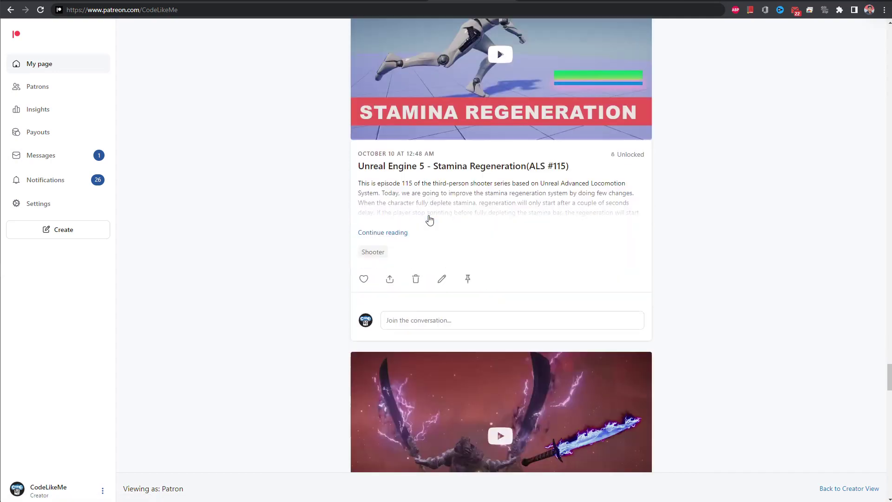
pyautogui.scroll(-20, 430, 220)
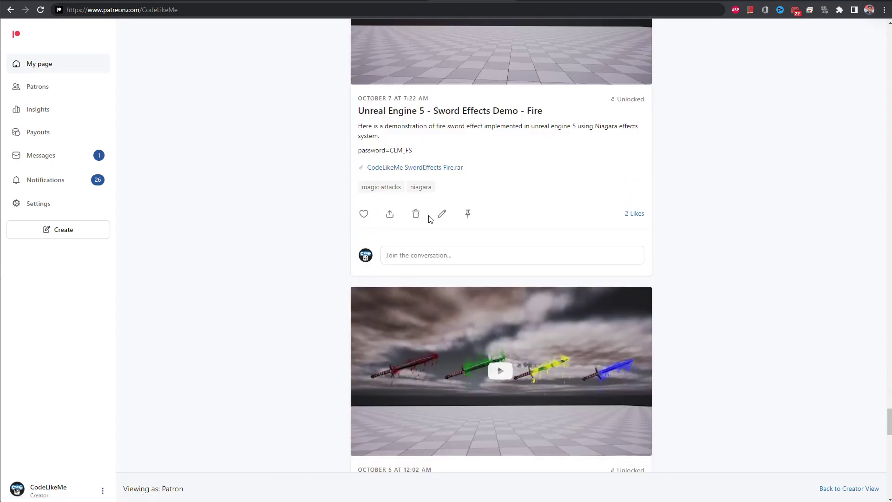